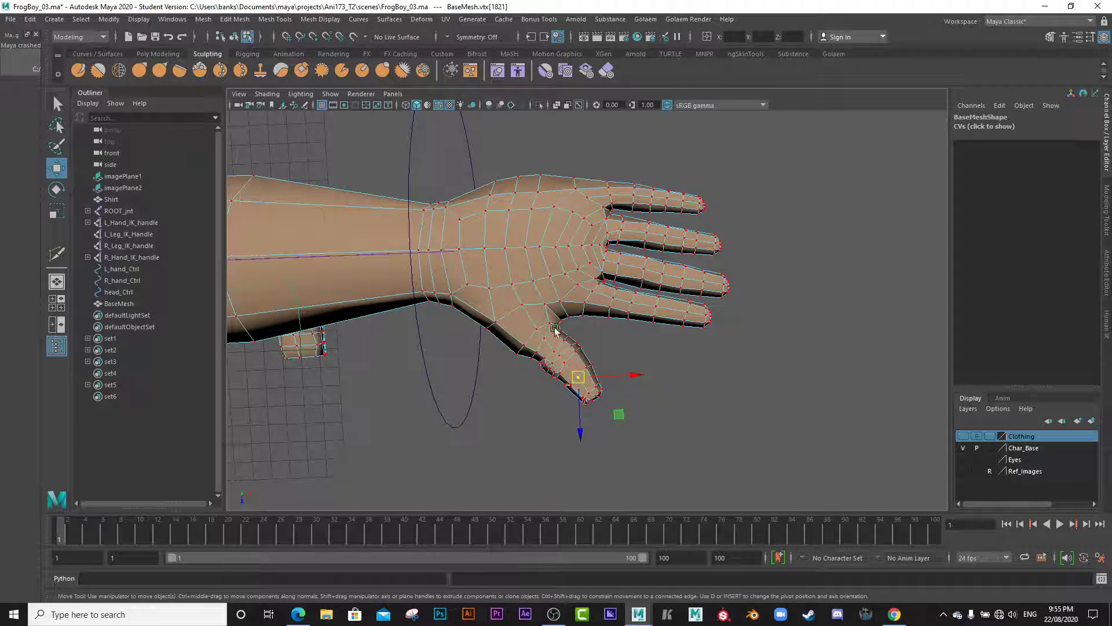
- Examine the mesh topology of the finished hand and wrist in face selection mode
alt+drag(518, 293, 541, 385)
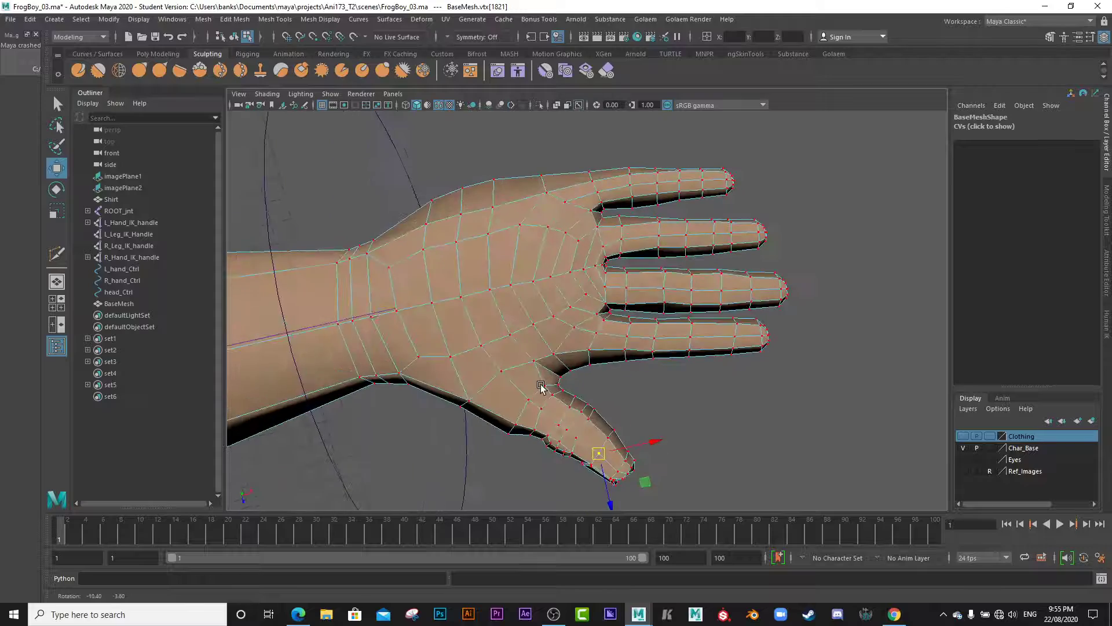
alt+right_drag(541, 385, 554, 373)
mouse_move(554, 372)
alt+mouse_down()
mouse_move(537, 370)
mouse_move(573, 360)
alt+mouse_up()
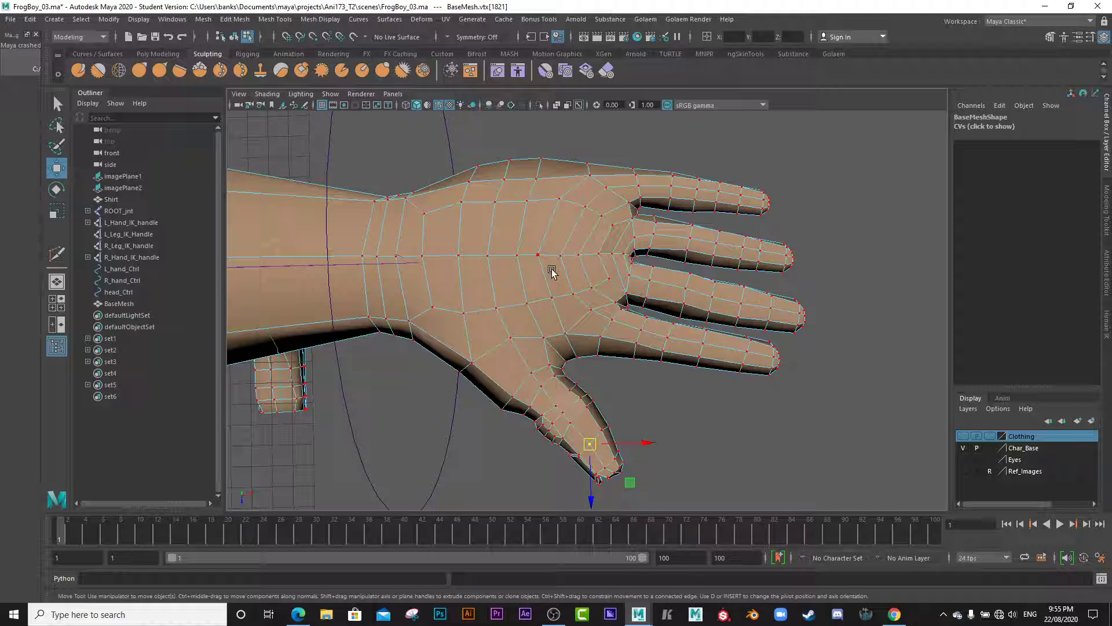
right_click(733, 207)
click(730, 234)
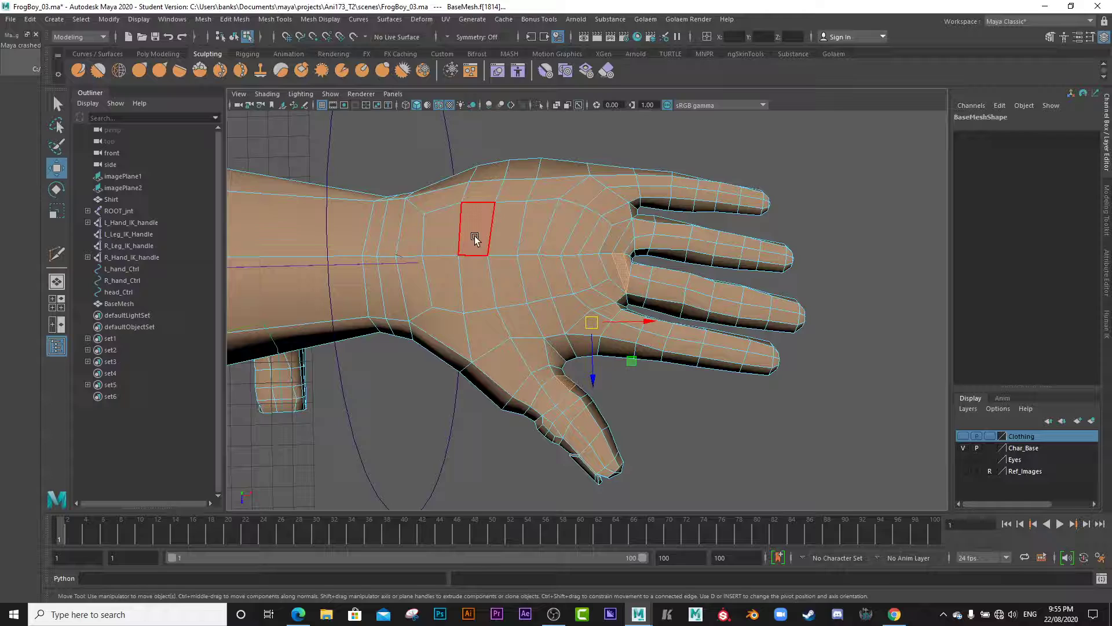
alt+middle_drag(410, 287, 551, 287)
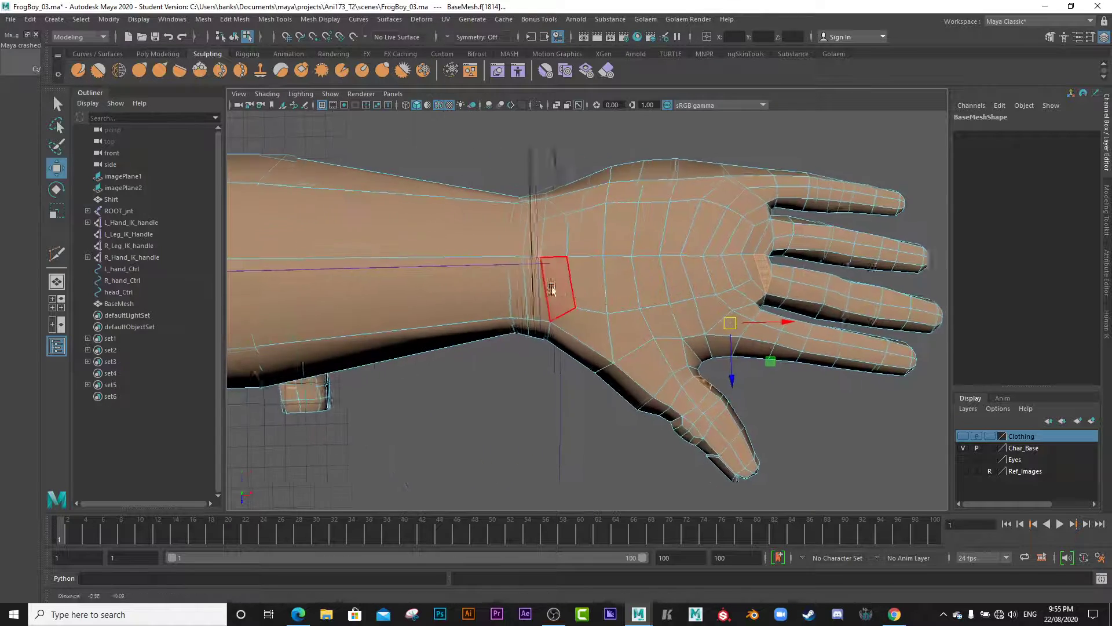
alt+right_drag(551, 287, 417, 241)
alt+middle_drag(417, 252, 594, 241)
alt+right_drag(595, 245, 584, 271)
alt+right_drag(476, 255, 583, 290)
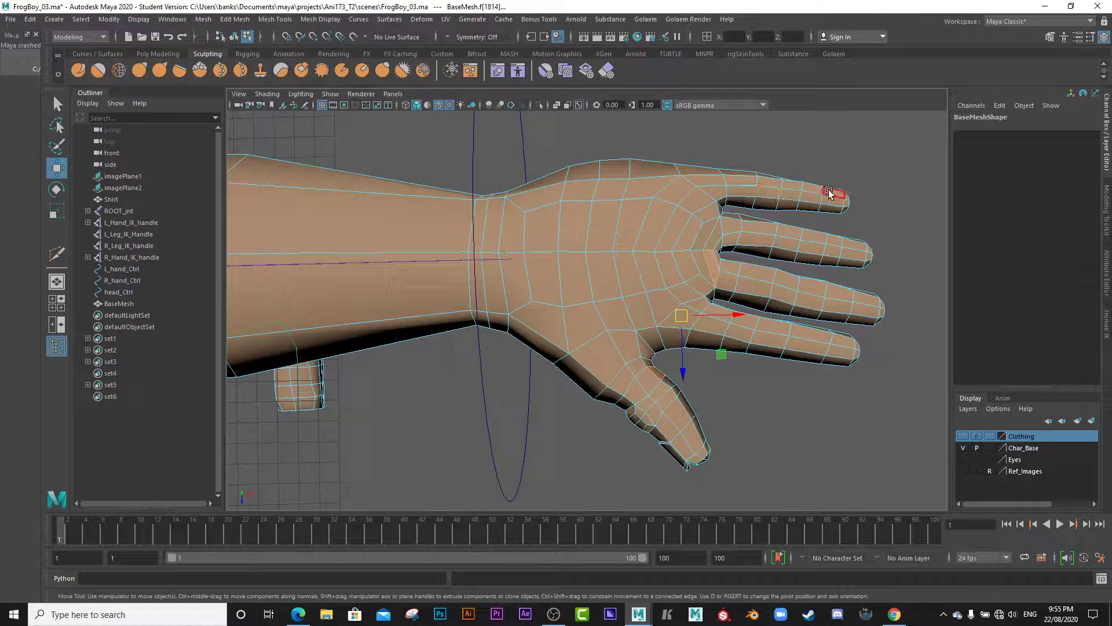
- Select the face loop joining the two outer fingers, and the one joining the two inner fingers, to show the topology flow
click(841, 348)
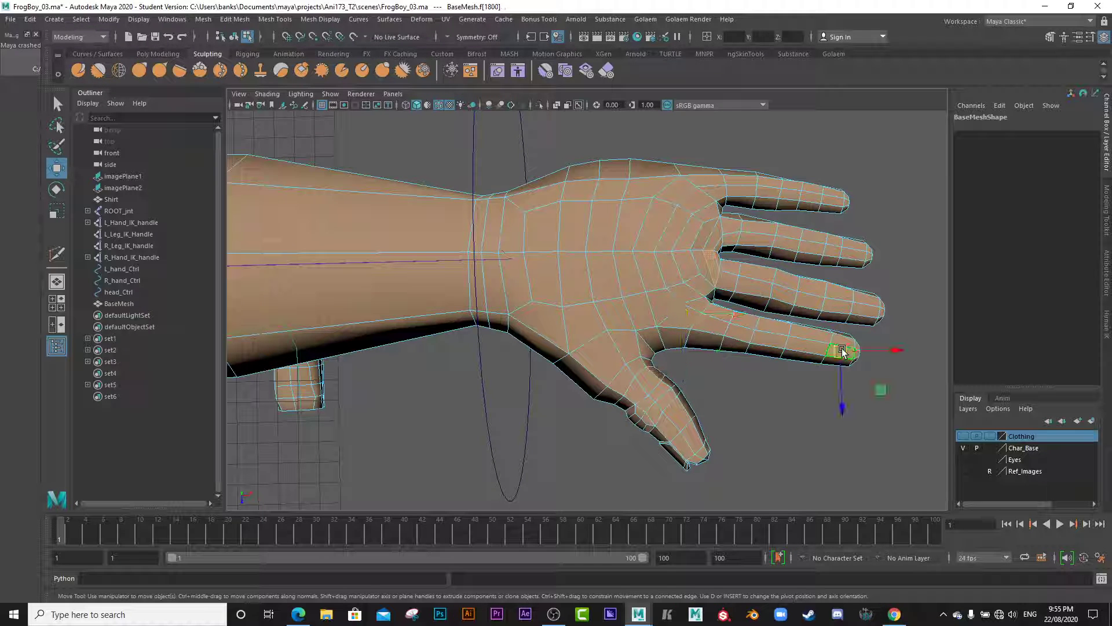
shift+double_click(832, 195)
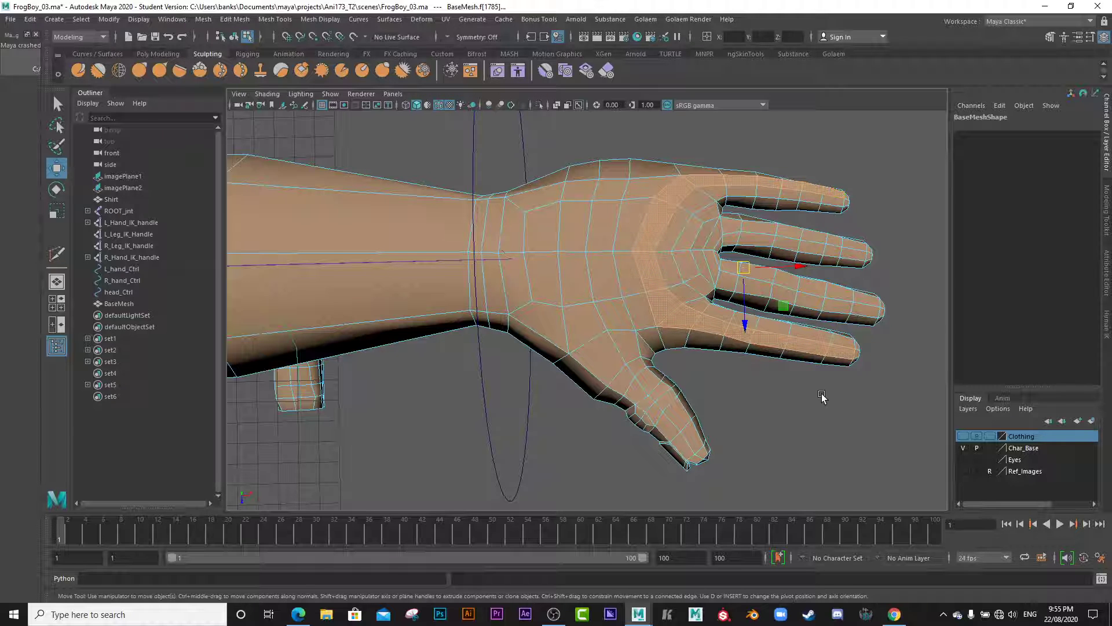
click(868, 311)
shift+double_click(859, 249)
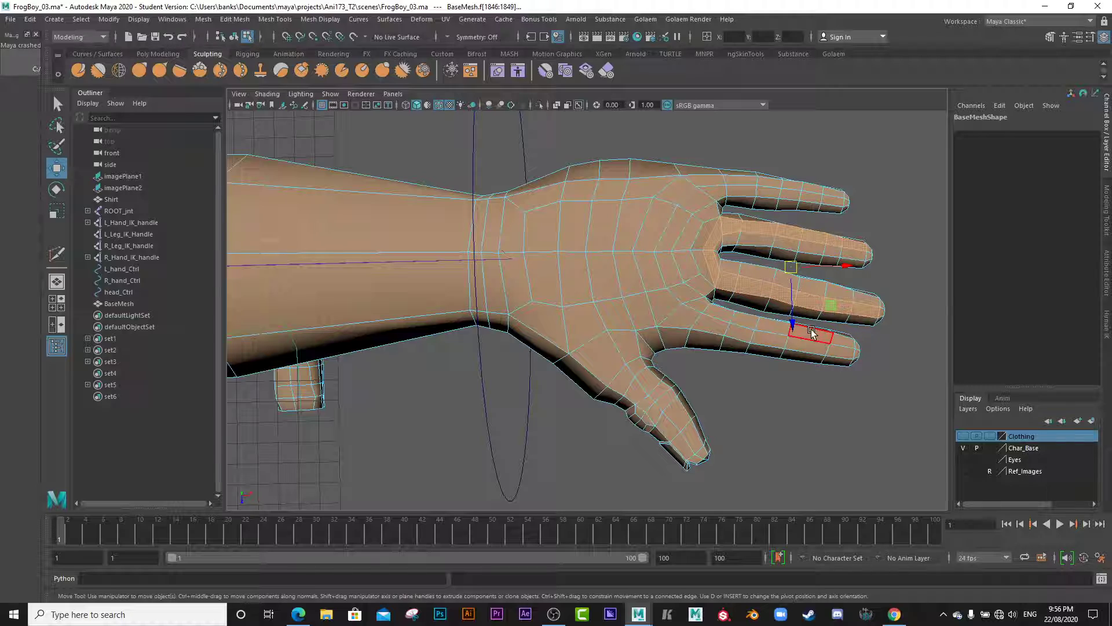
- Inspect the edge flow from the fingers and thumb through the palm and wrist into the forearm
alt+drag(643, 300, 541, 255)
scroll(642, 314, down, 4)
alt+right_drag(541, 256, 733, 431)
alt+drag(439, 328, 499, 361)
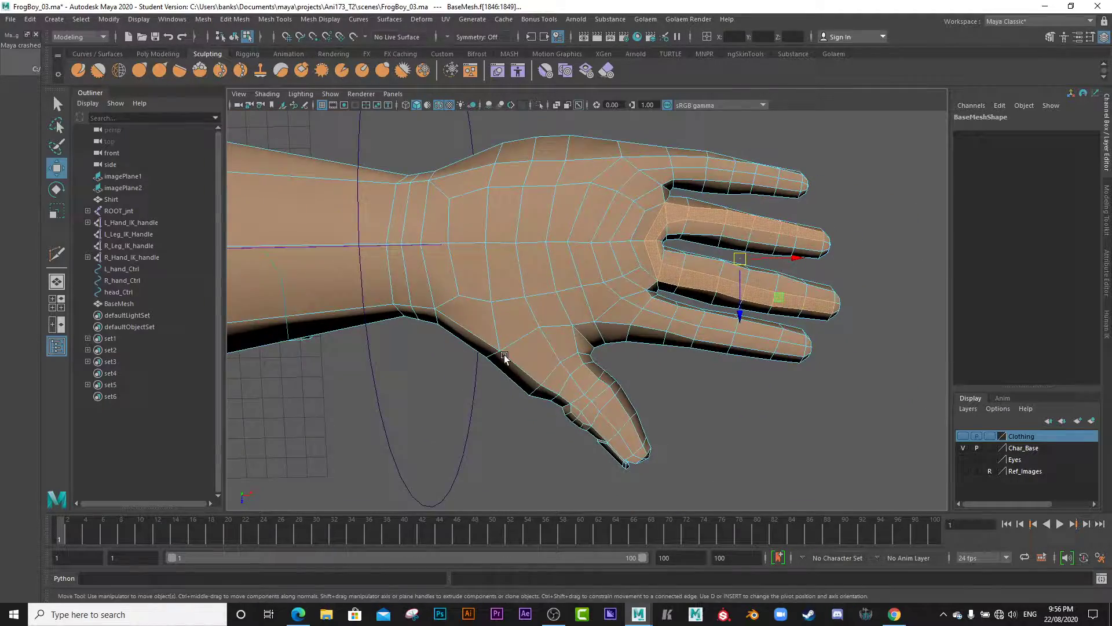
alt+middle_drag(504, 360, 559, 355)
alt+right_drag(701, 341, 633, 318)
alt+middle_drag(633, 318, 515, 347)
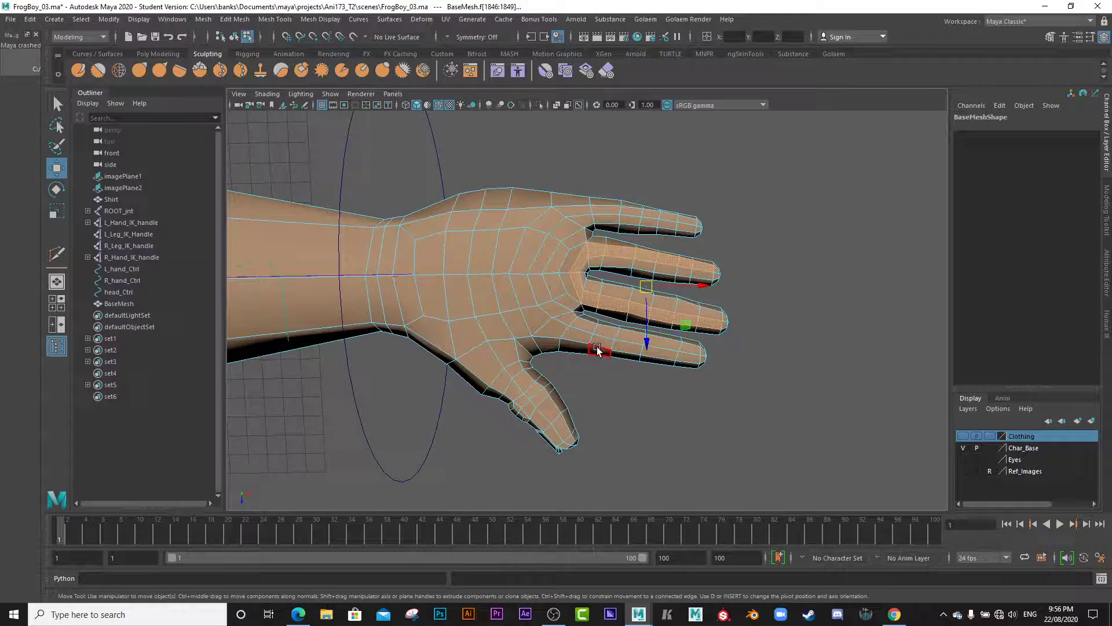
alt+middle_drag(597, 350, 679, 334)
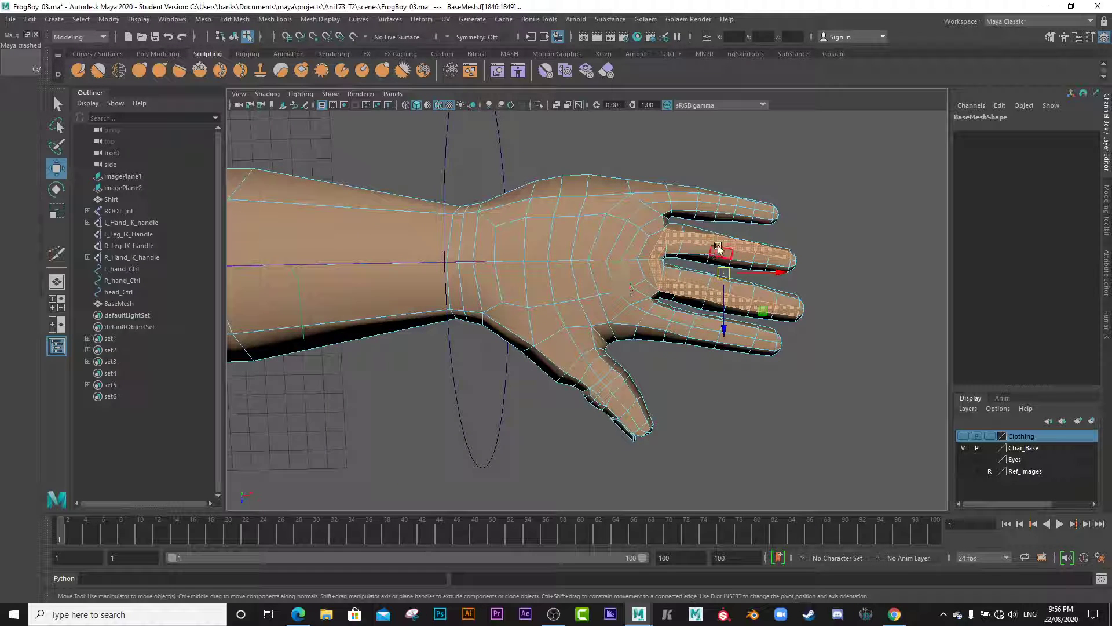
alt+drag(608, 306, 588, 318)
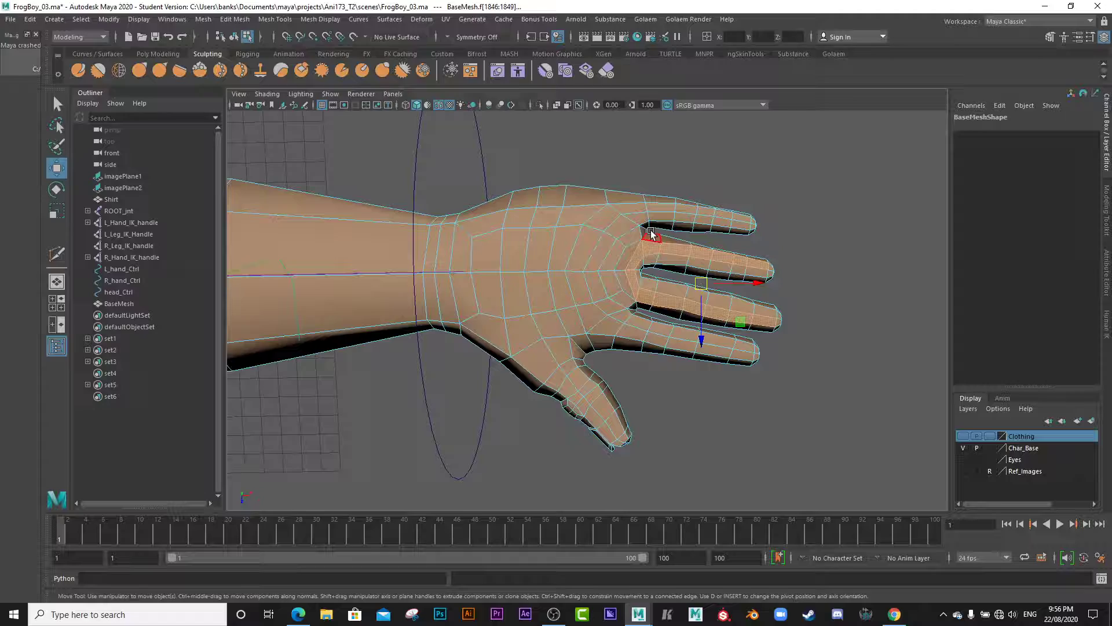
alt+middle_drag(526, 312, 666, 277)
alt+right_drag(544, 289, 405, 246)
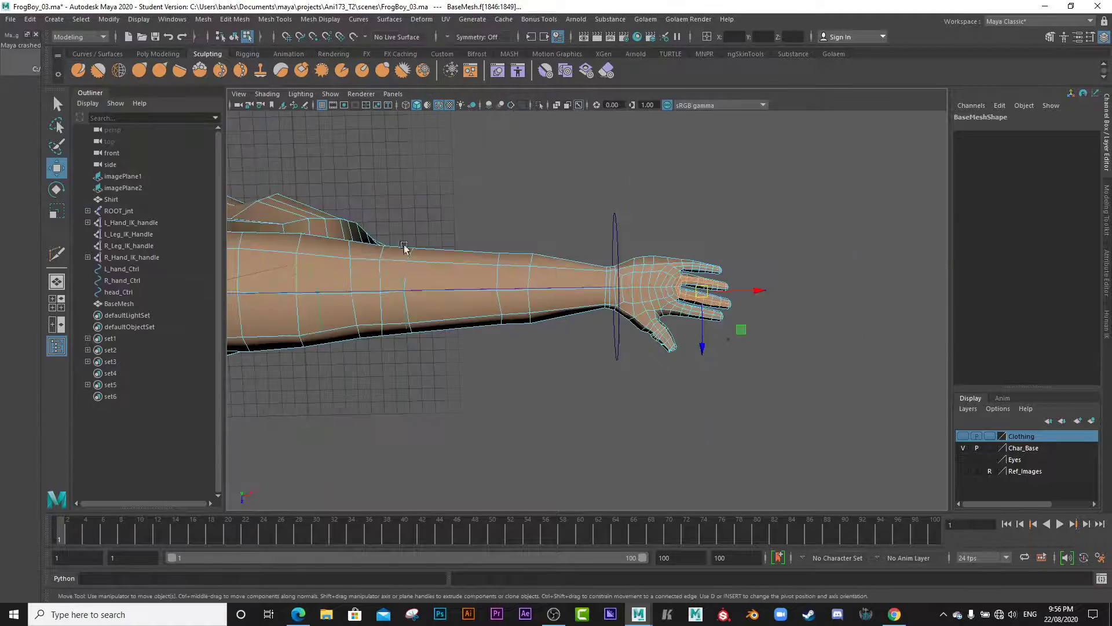
- Select the four faces capping the end of the opposite arm, which has no hand
alt+middle_drag(405, 245, 718, 249)
alt+middle_drag(406, 255, 590, 267)
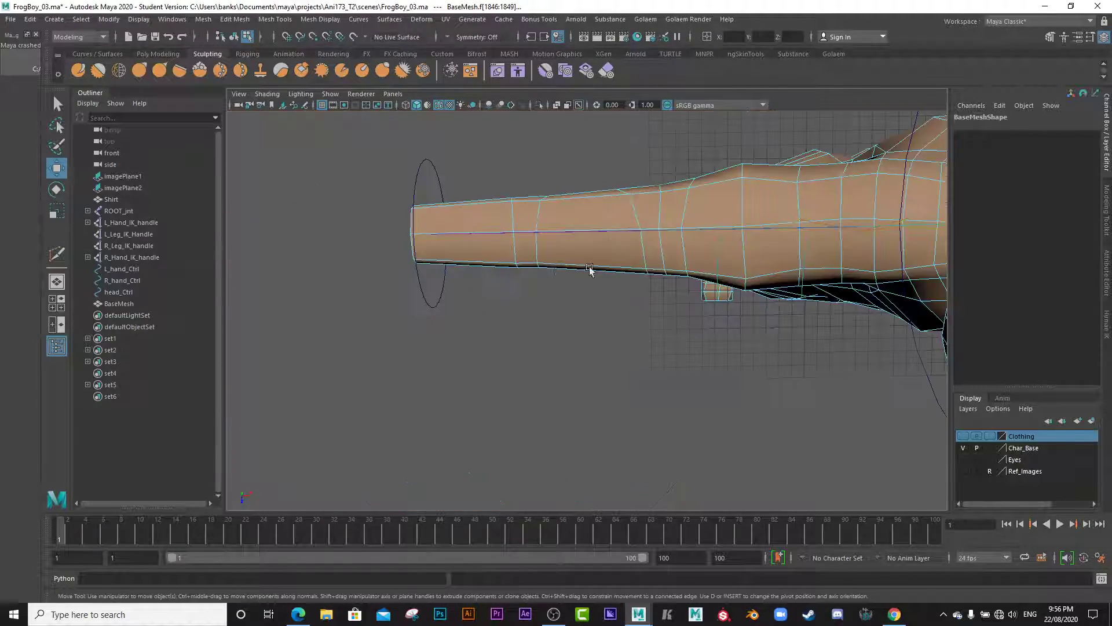
alt+drag(589, 269, 559, 247)
alt+right_drag(559, 247, 608, 313)
alt+drag(609, 313, 658, 332)
alt+right_drag(658, 332, 468, 280)
alt+drag(468, 281, 656, 279)
alt+drag(542, 356, 492, 263)
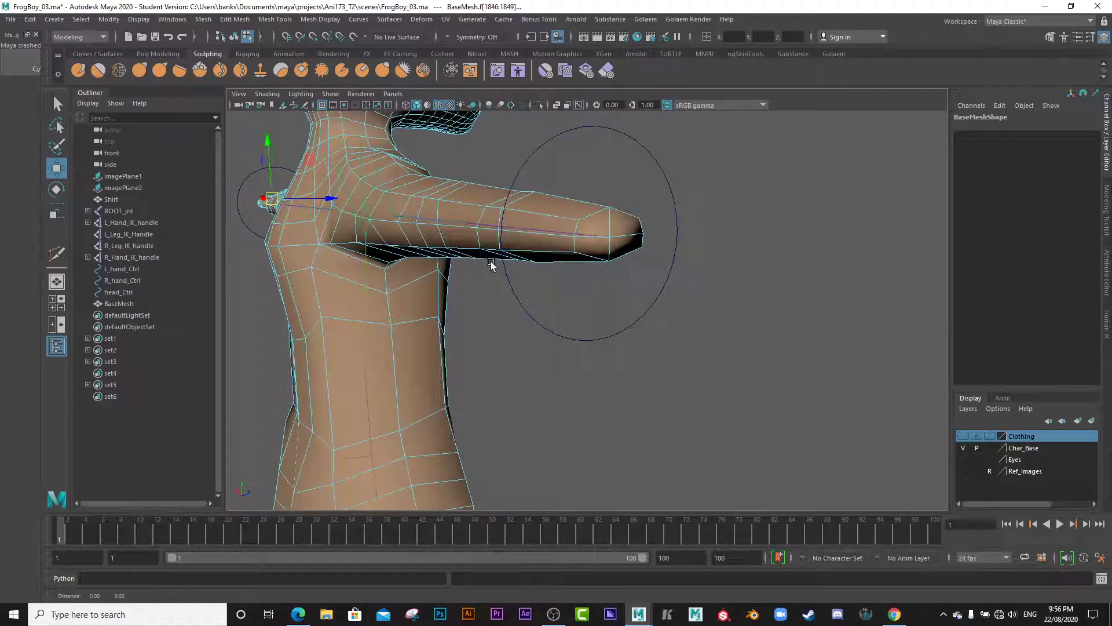
alt+right_drag(492, 263, 713, 415)
alt+drag(713, 415, 699, 405)
scroll(700, 404, down, 5)
click(556, 274)
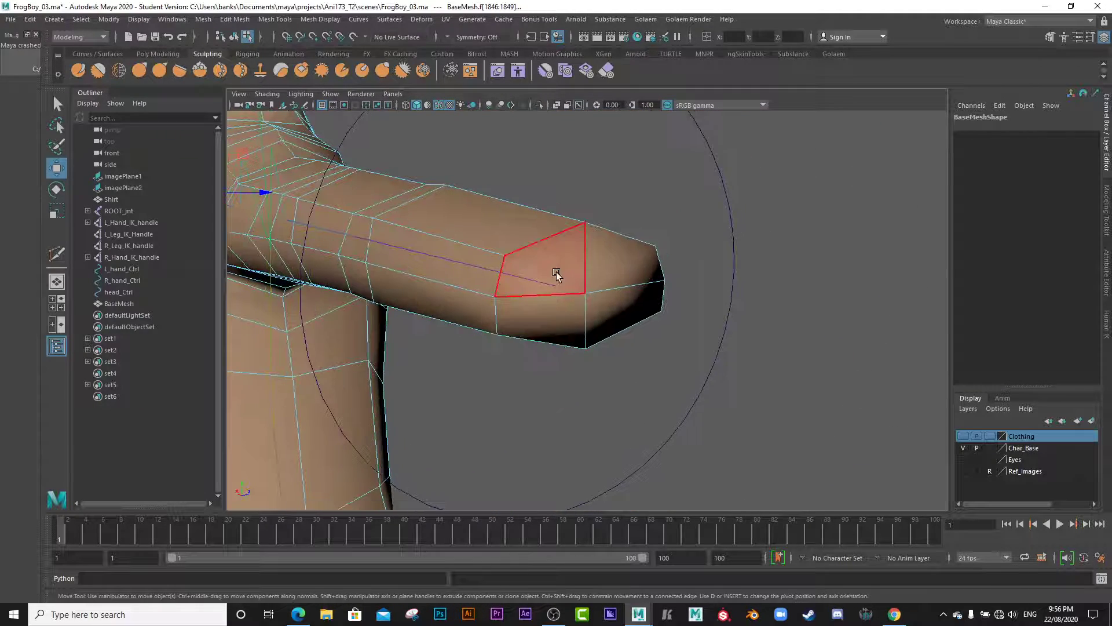
alt+drag(555, 272, 586, 243)
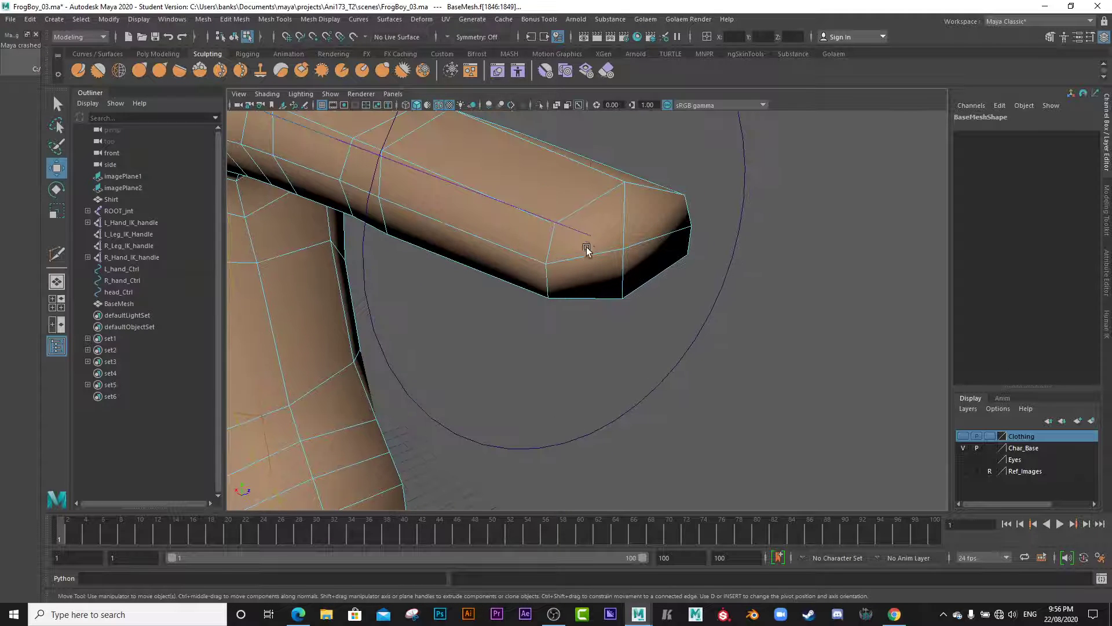
right_click(596, 233)
right_click(603, 220)
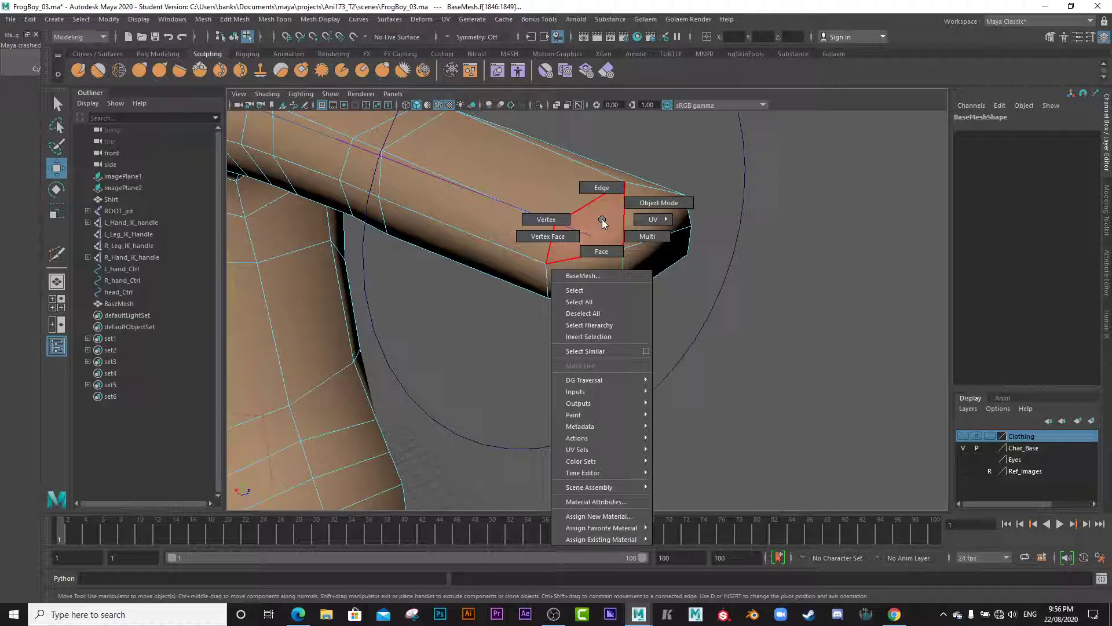
click(598, 251)
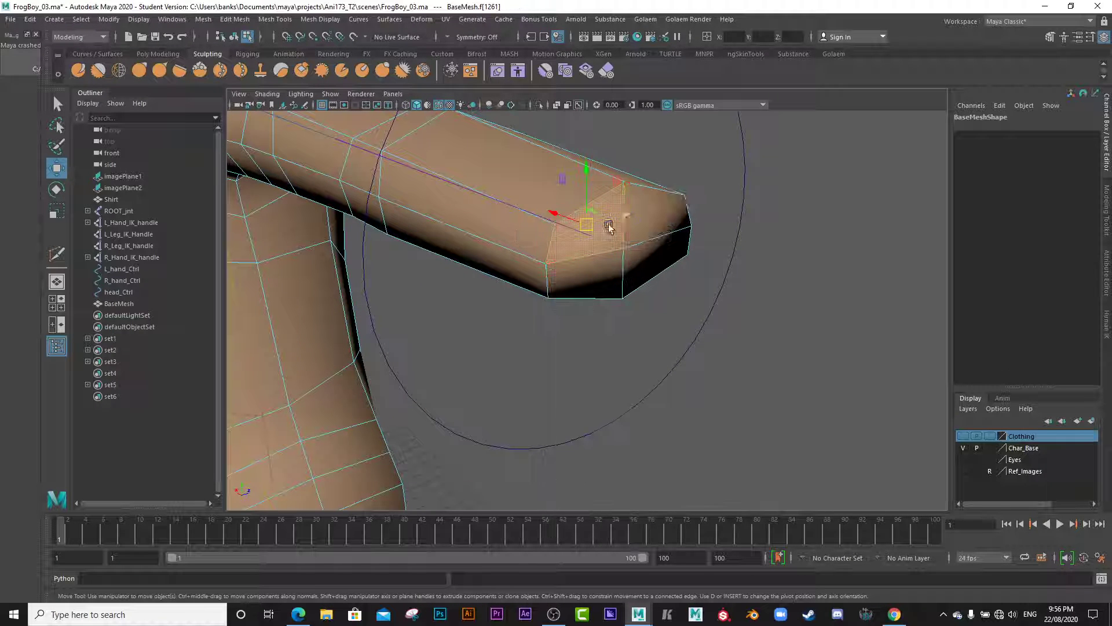
shift+click(659, 217)
shift+click(661, 253)
shift+click(601, 274)
alt+drag(570, 323, 761, 317)
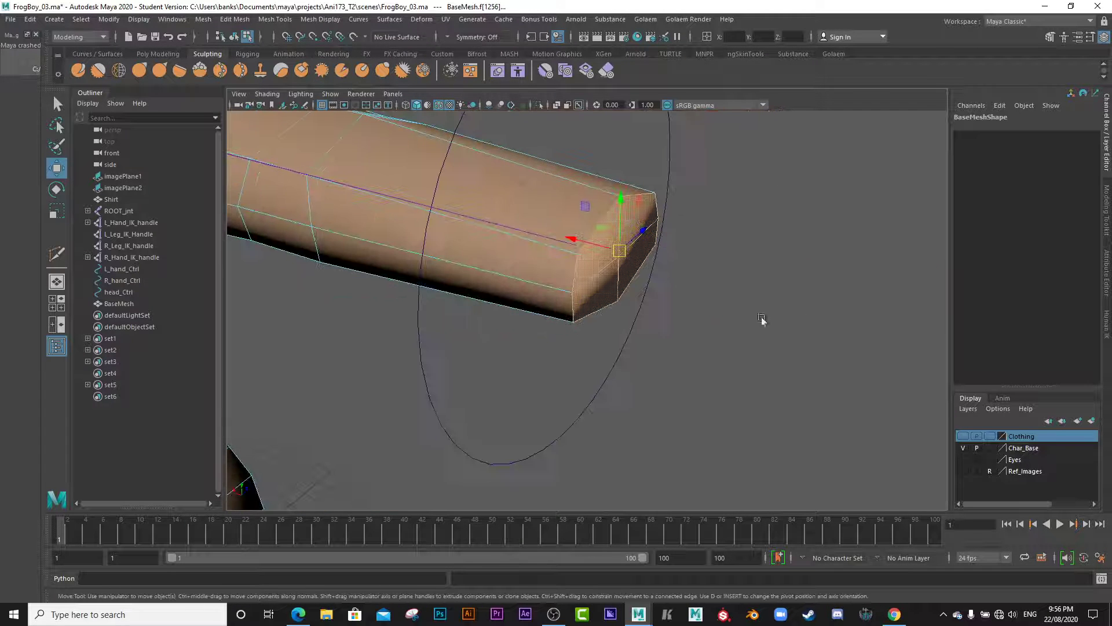
- Extrude the four cap faces outward from the end of the arm
click(1050, 37)
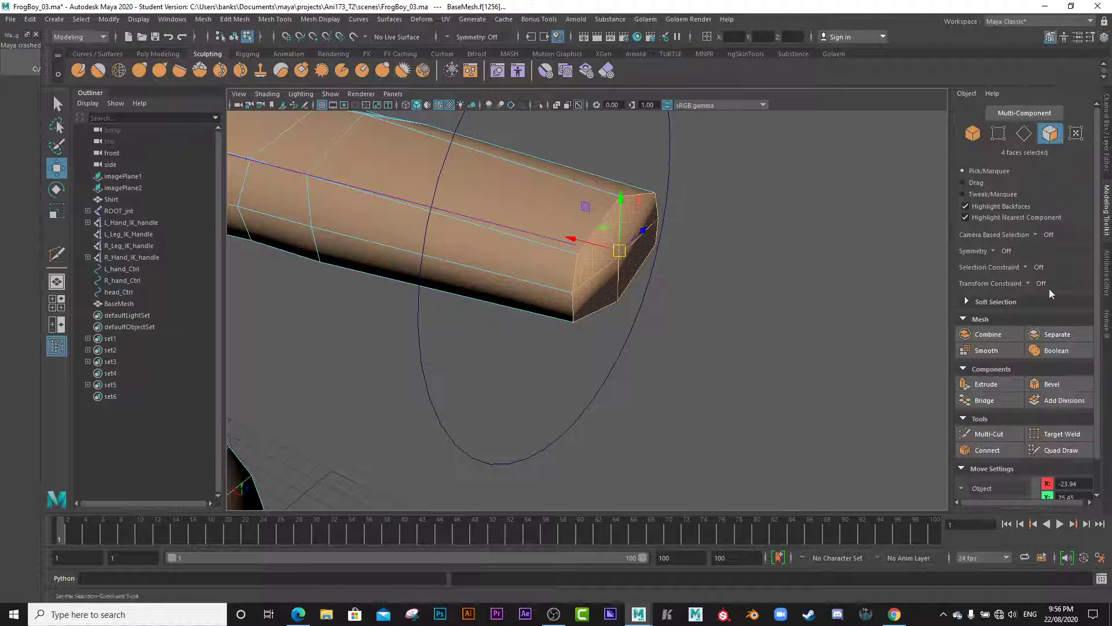
click(984, 384)
drag(635, 306, 683, 369)
- Select four edges on the extruded end cap and scale them along the depth axis to taper it into a thin wedge
right_drag(579, 293, 574, 264)
click(582, 300)
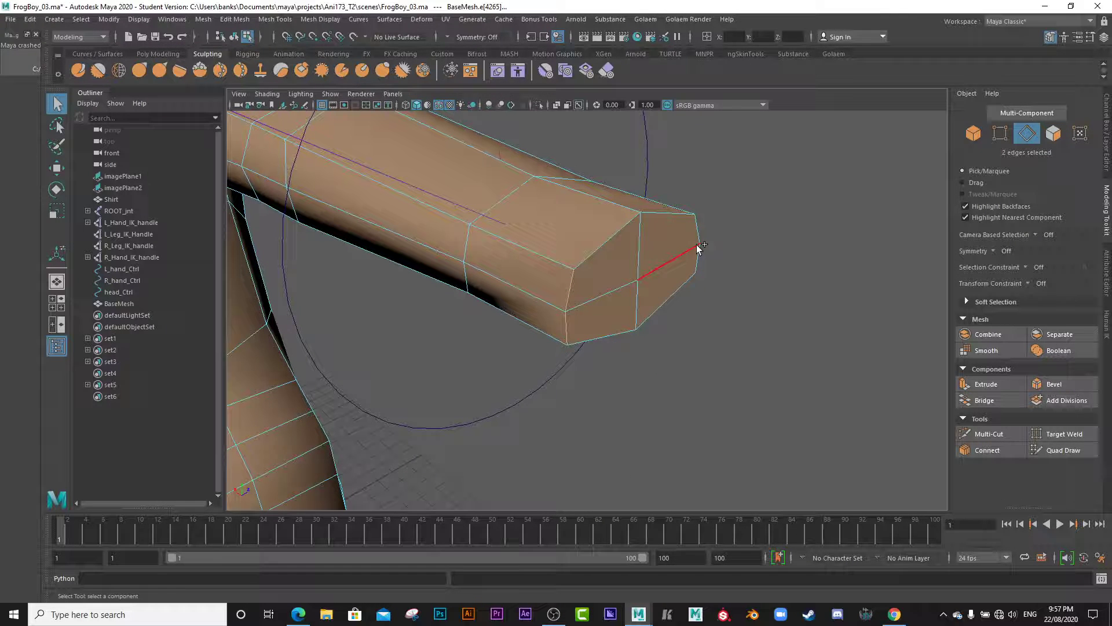
alt+drag(616, 357, 566, 352)
key(r)
drag(635, 313, 587, 332)
mouse_move(586, 335)
alt+mouse_down()
mouse_move(548, 352)
mouse_move(566, 342)
alt+mouse_up()
alt+right_drag(566, 342, 675, 357)
alt+middle_drag(606, 313, 635, 347)
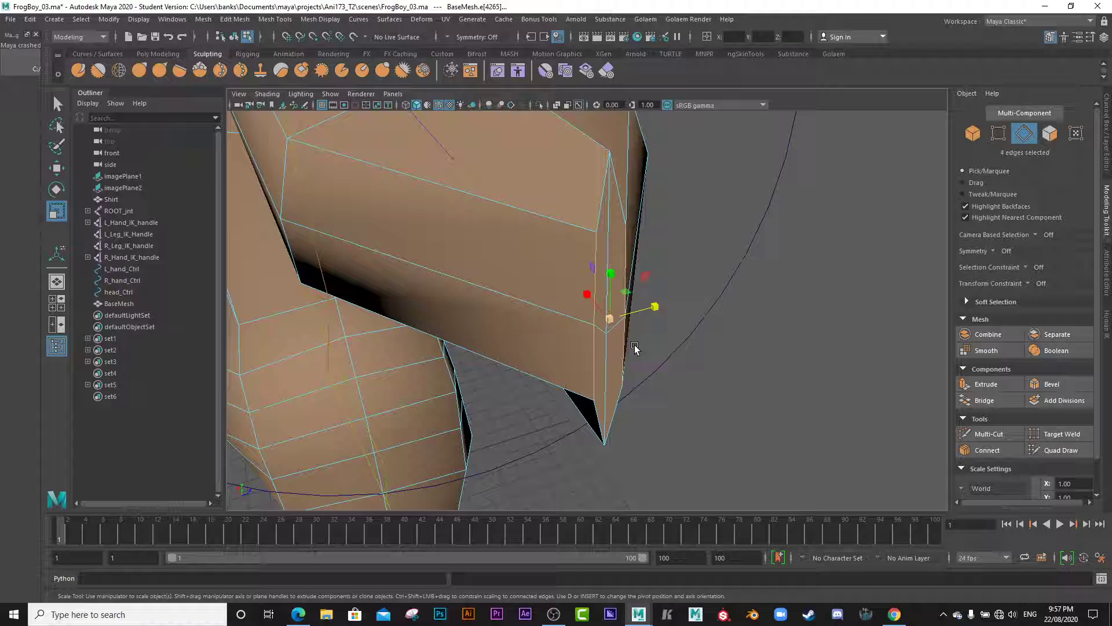
mouse_move(652, 307)
mouse_down()
mouse_move(636, 313)
mouse_move(649, 309)
mouse_up()
- Lower the top centre vertex of the wedge tip and raise its bottom and middle centre vertices to even out the end
alt+right_drag(718, 344, 624, 341)
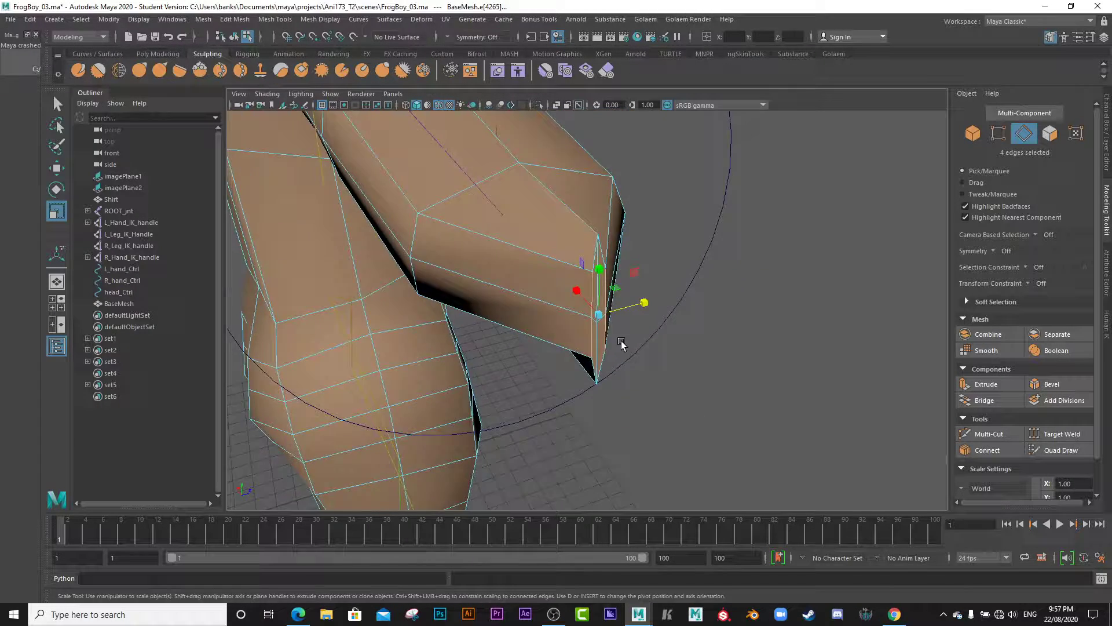
alt+drag(622, 342, 568, 346)
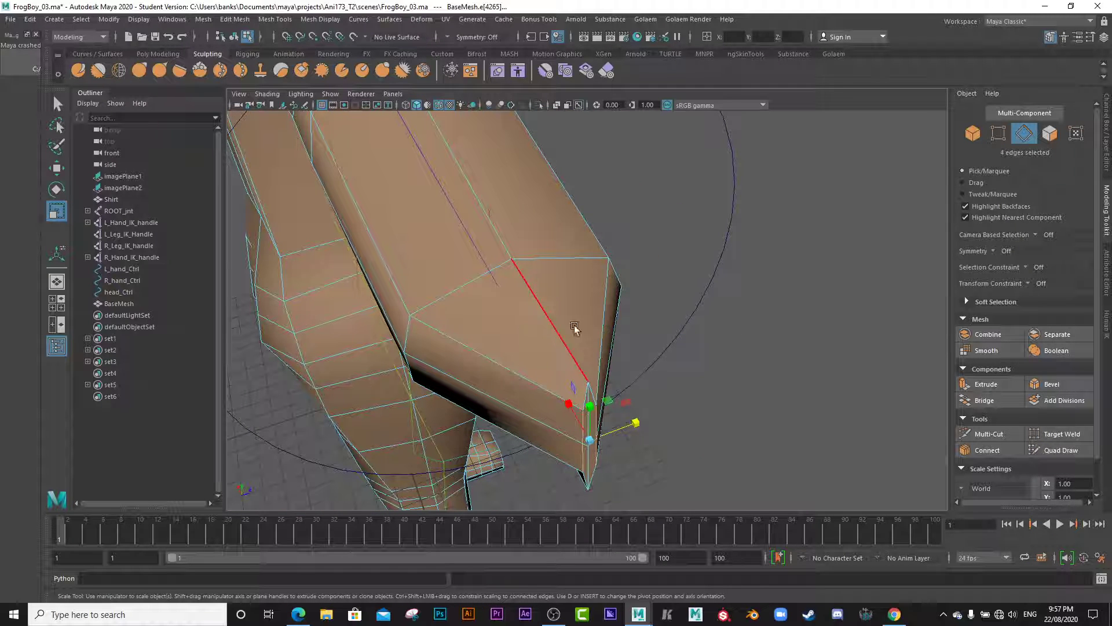
alt+drag(480, 437, 573, 377)
right_drag(640, 250, 614, 254)
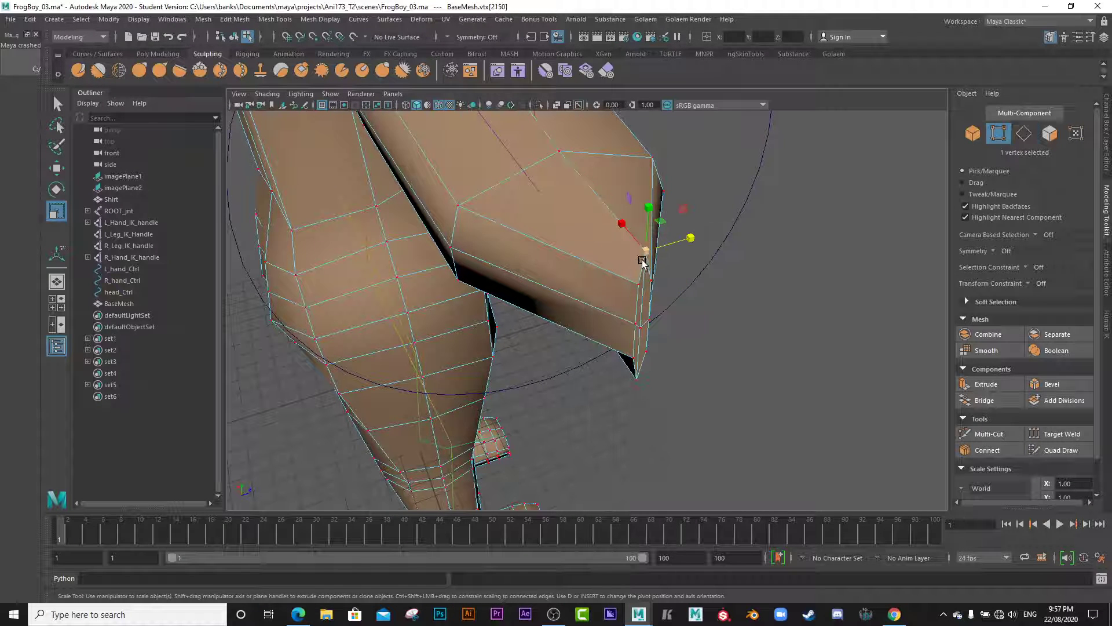
key(w)
alt+drag(625, 268, 613, 168)
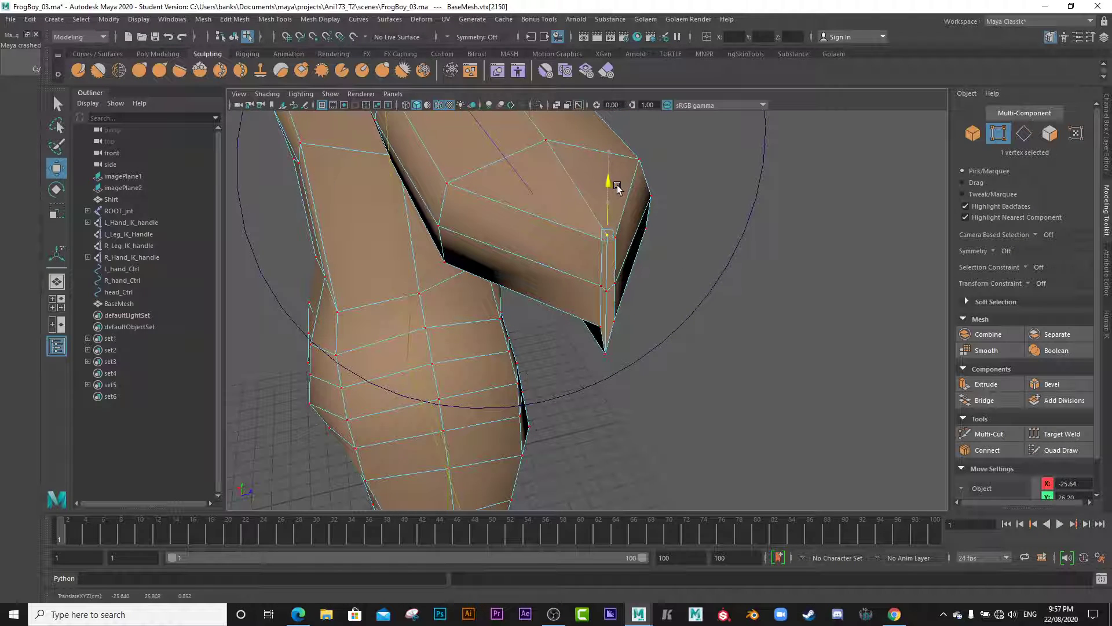
alt+drag(585, 298, 665, 350)
click(749, 281)
alt+drag(750, 281, 495, 304)
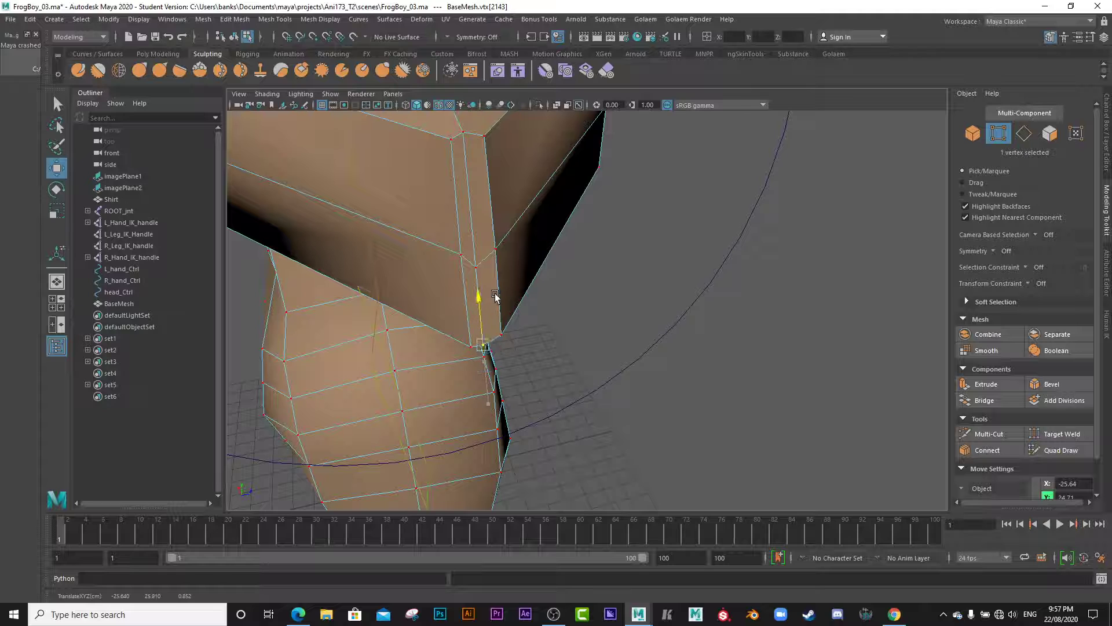
click(477, 266)
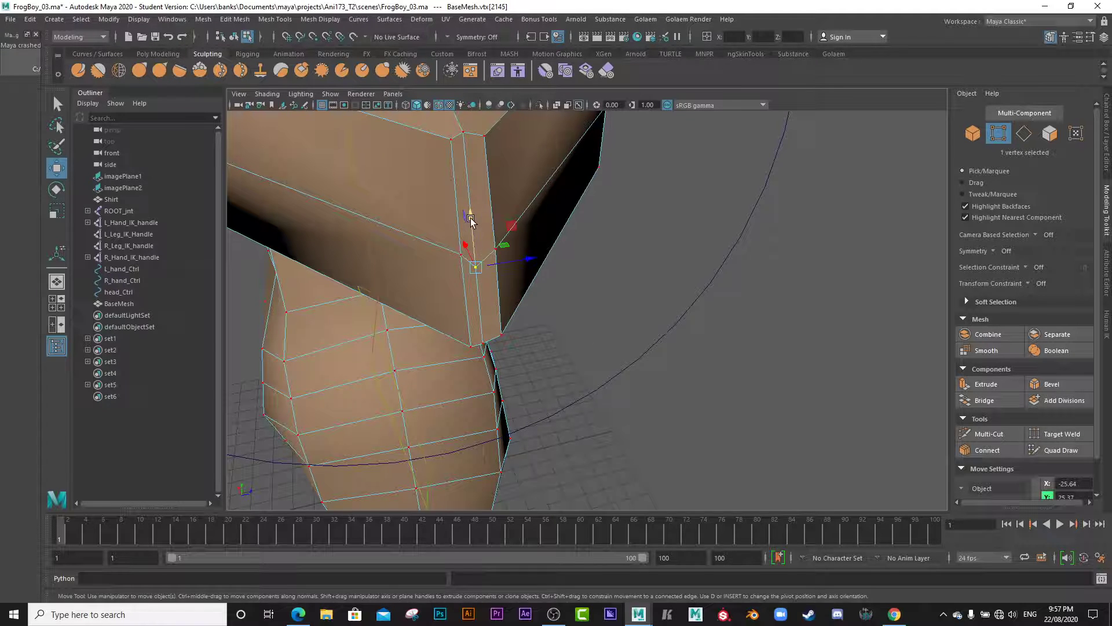
drag(470, 219, 470, 208)
- Insert two edge loops across the tapered arm end with the Multi-Cut tool
alt+drag(498, 243, 502, 290)
alt+middle_drag(608, 442, 619, 380)
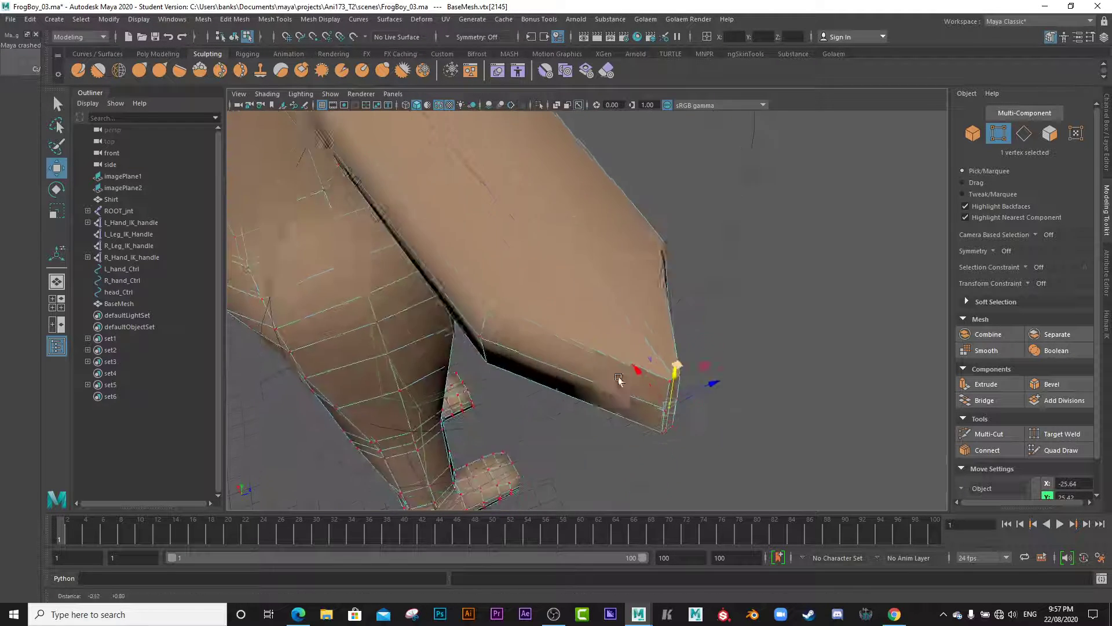
alt+drag(619, 380, 532, 374)
alt+middle_drag(532, 373, 545, 420)
alt+drag(573, 397, 586, 426)
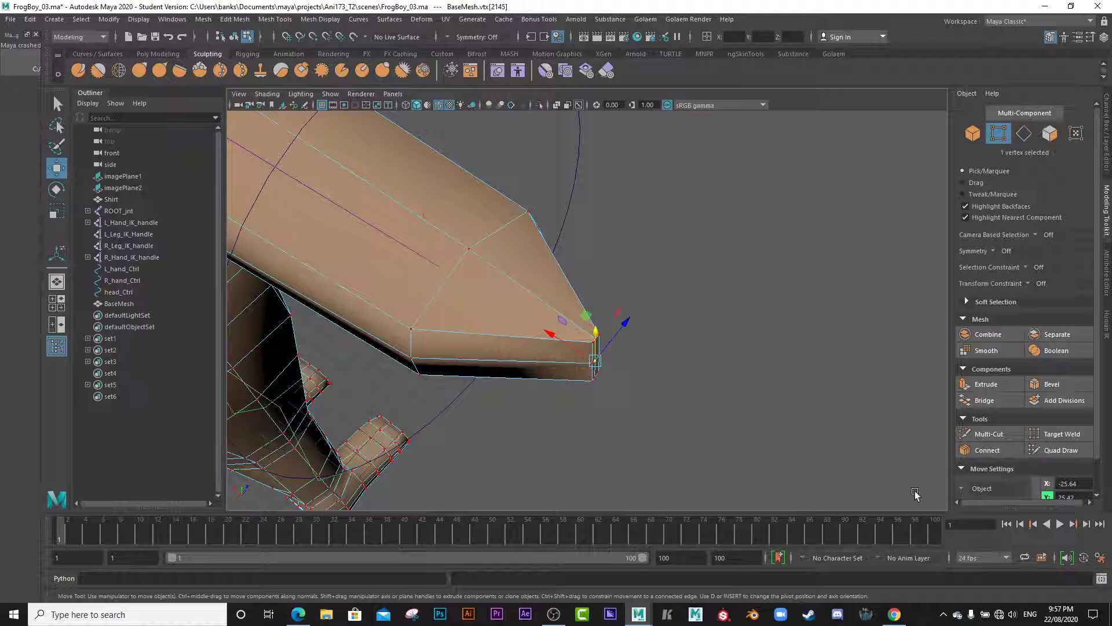
click(988, 434)
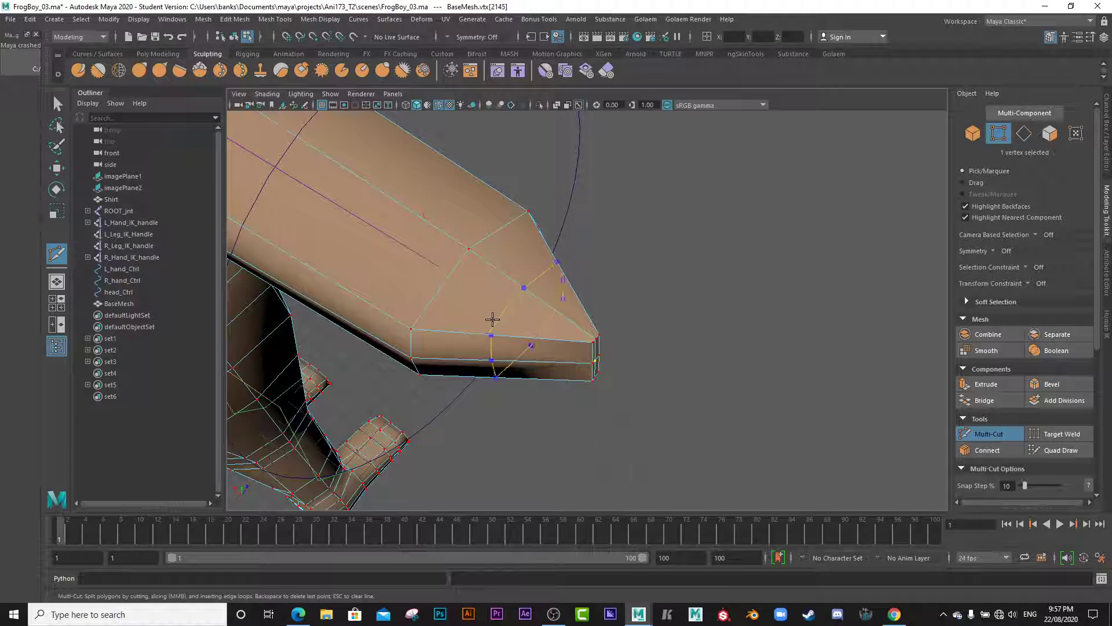
ctrl+click(528, 333)
click(532, 379)
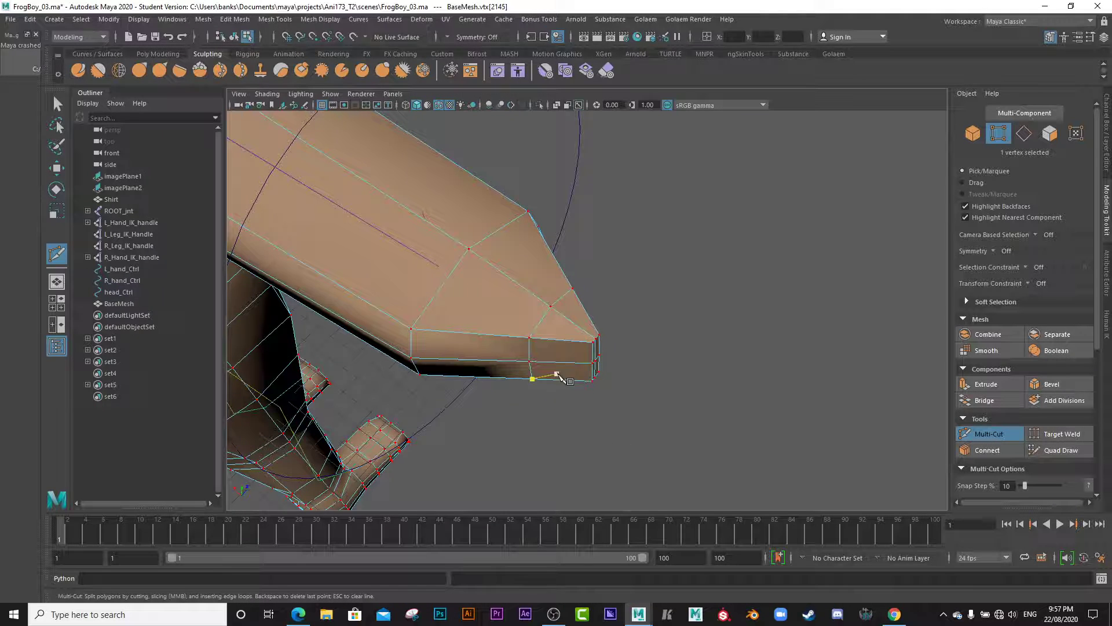
alt+drag(519, 411, 584, 415)
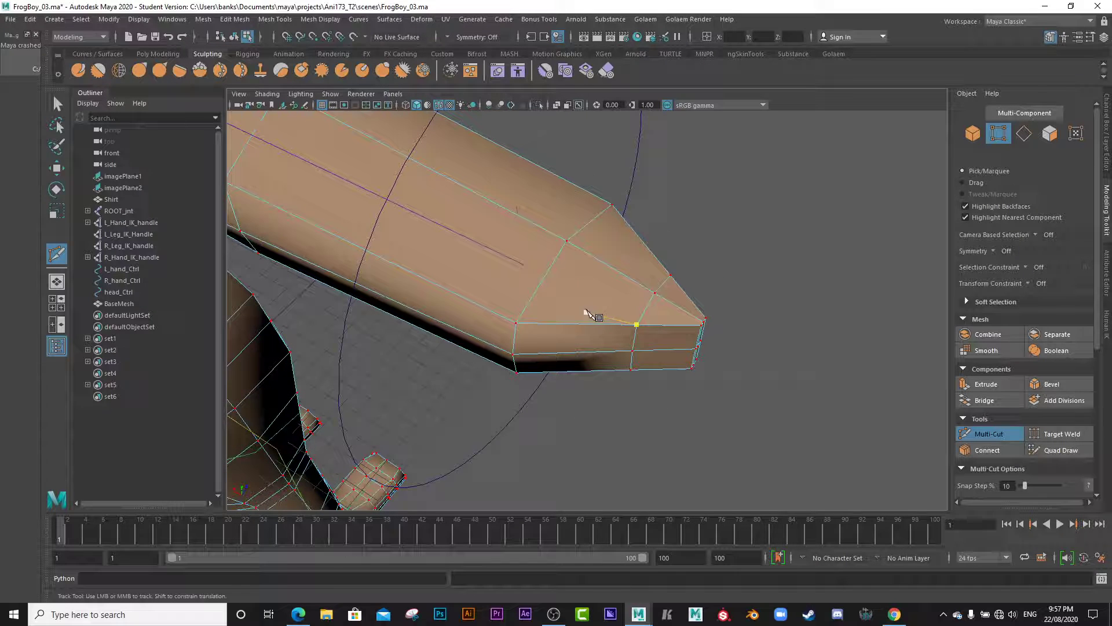
key(Return)
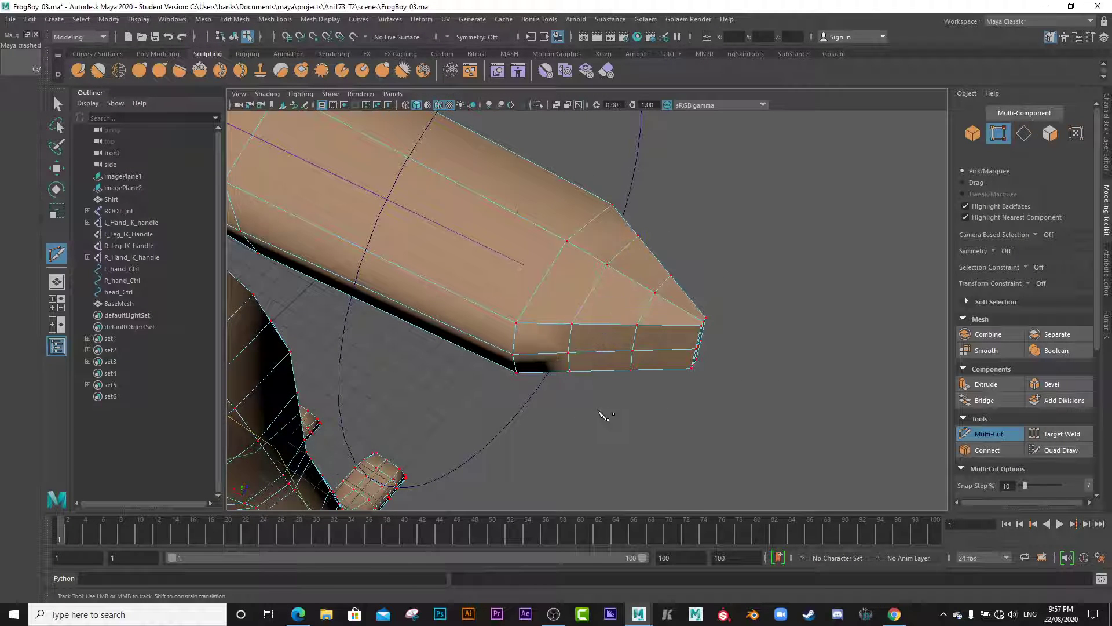
- Move the inserted loops' outer vertex columns outward on both sides of the tapered end to form four finger-width faces
alt+drag(572, 409, 594, 383)
key(w)
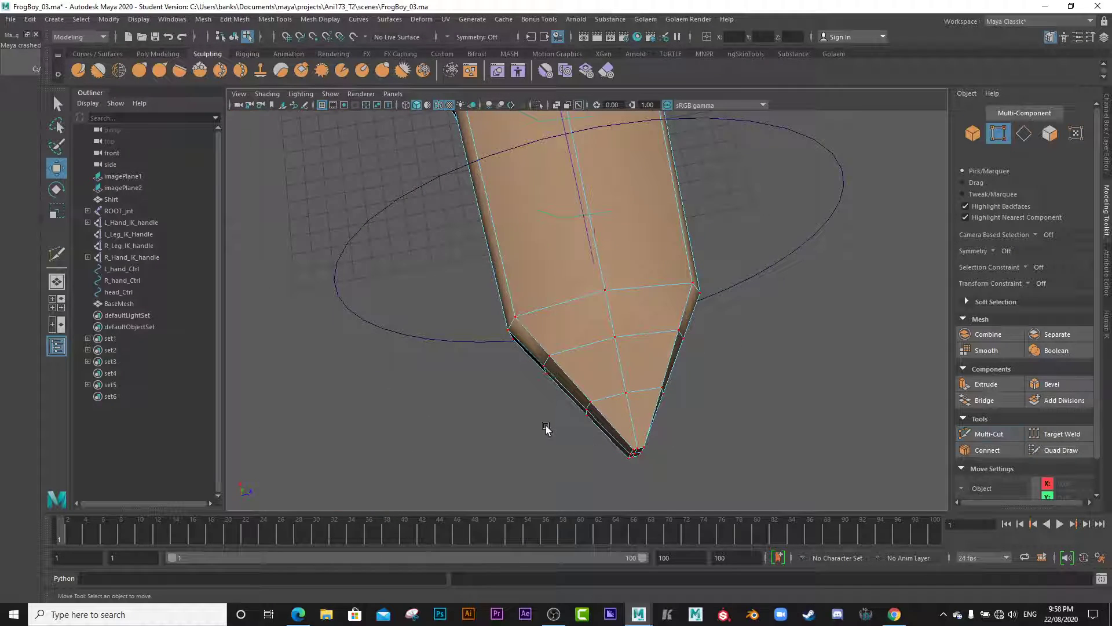
alt+drag(546, 428, 486, 405)
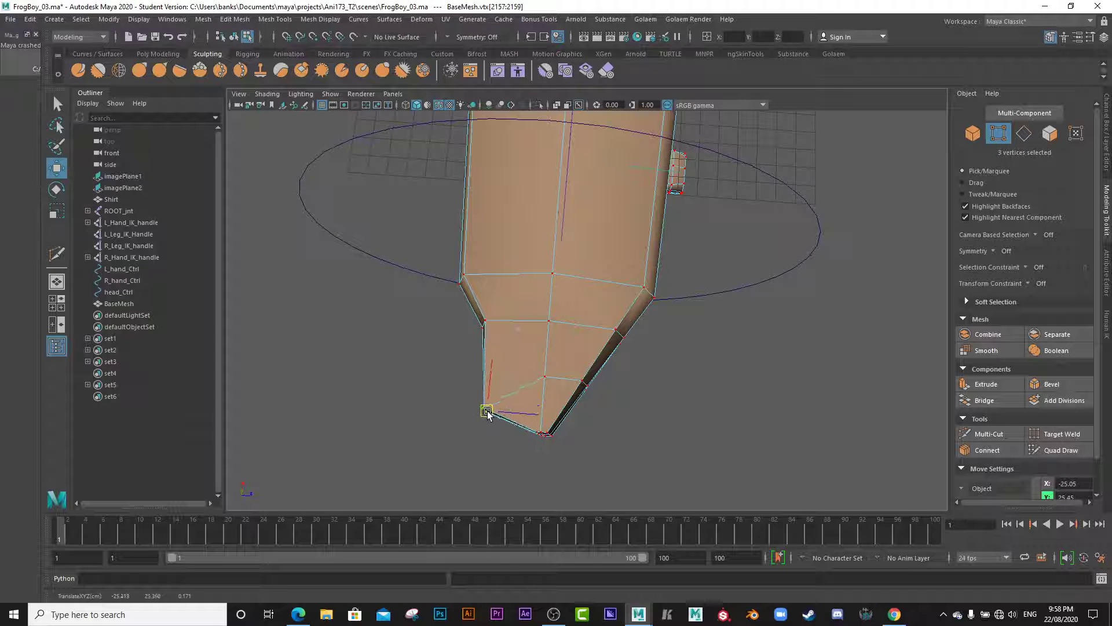
drag(629, 387, 568, 371)
drag(617, 425, 552, 402)
right_drag(508, 328, 509, 318)
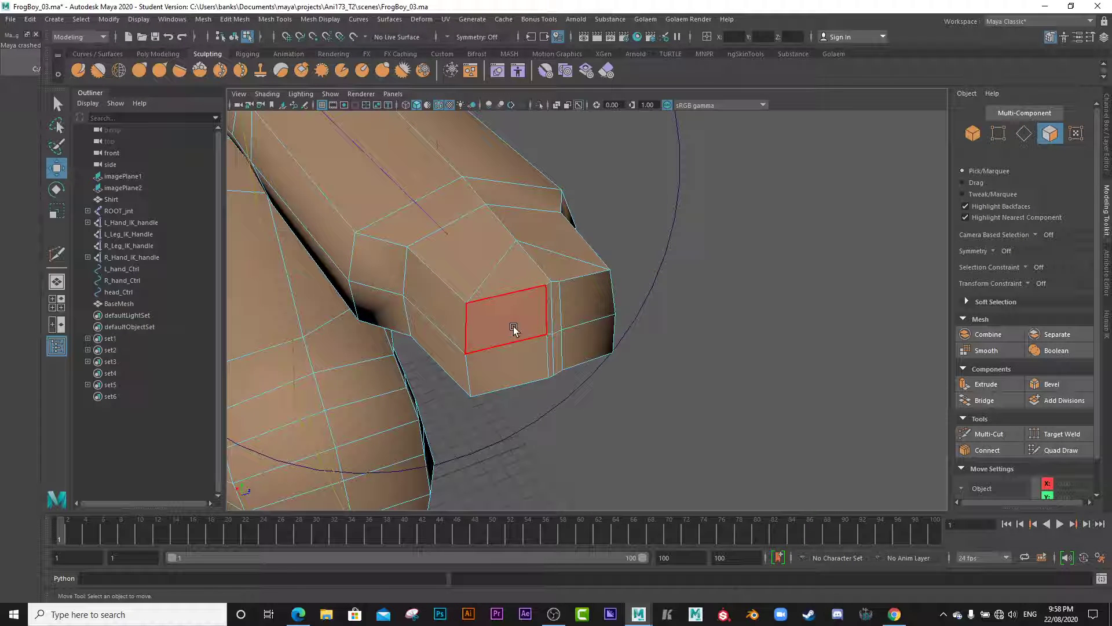
click(514, 329)
shift+click(517, 369)
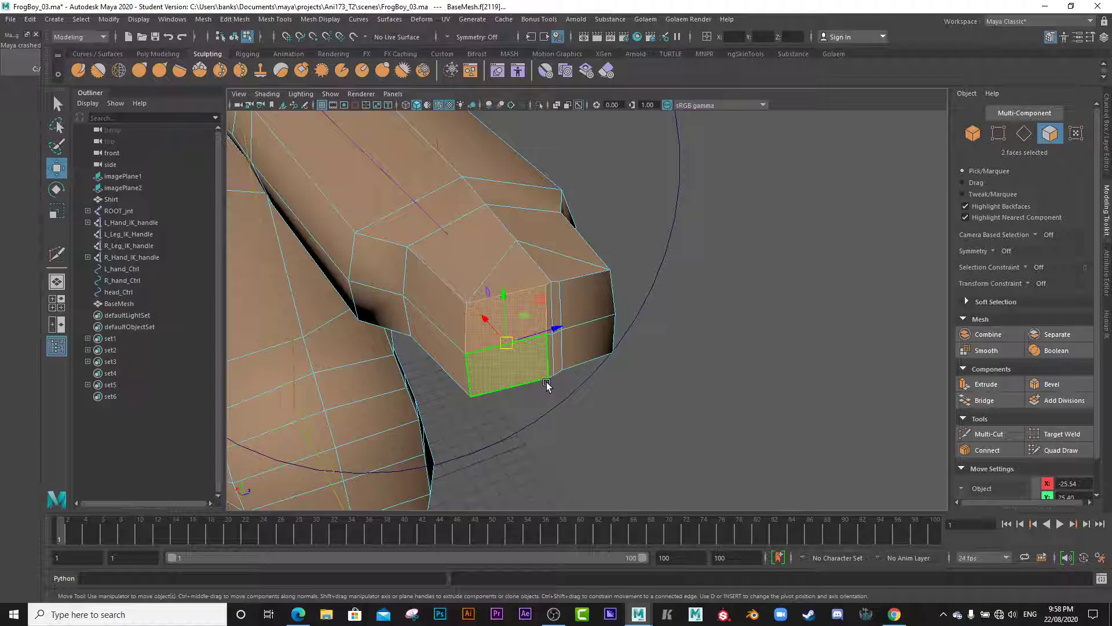
alt+drag(597, 355, 606, 380)
right_drag(606, 379, 551, 297)
- Move the outer corner vertex columns on both sides outward and forward to fan the palm's front edge
alt+drag(550, 315, 445, 426)
alt+middle_drag(445, 425, 464, 365)
drag(503, 359, 450, 429)
drag(631, 363, 683, 476)
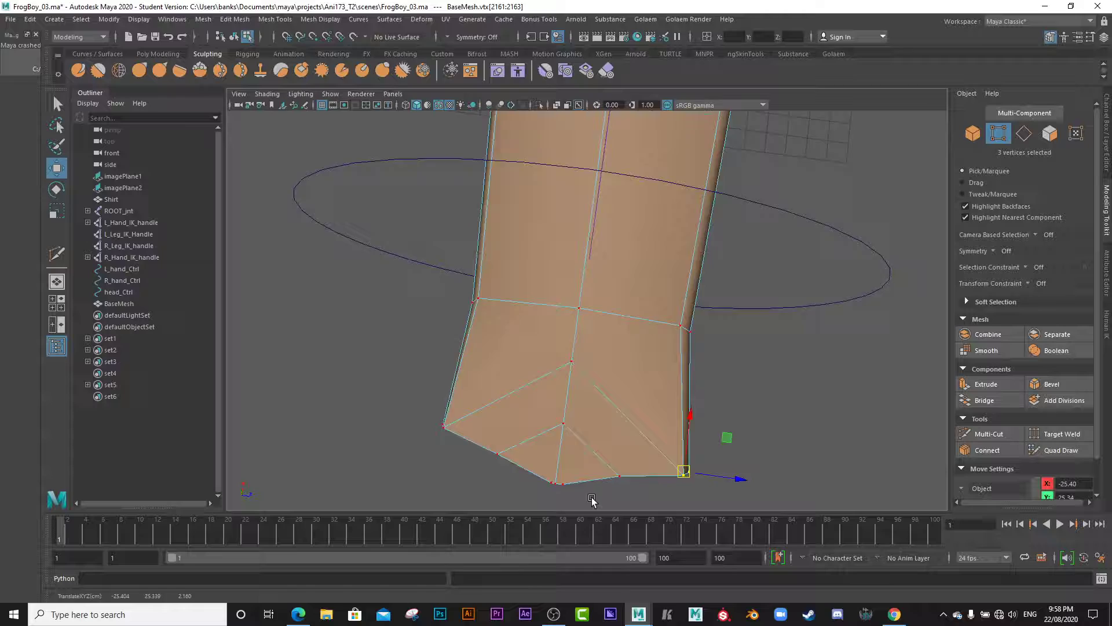
- Adjust the thumb-side corner vertex column of the palm to round off the front edge
alt+drag(593, 502, 544, 313)
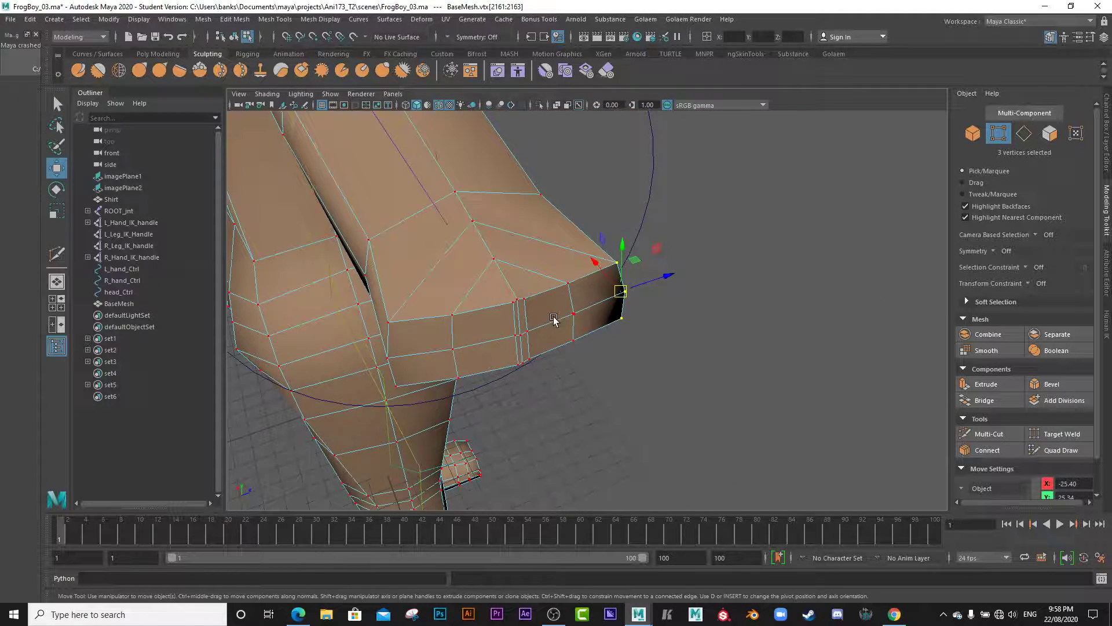
alt+right_drag(585, 344, 657, 388)
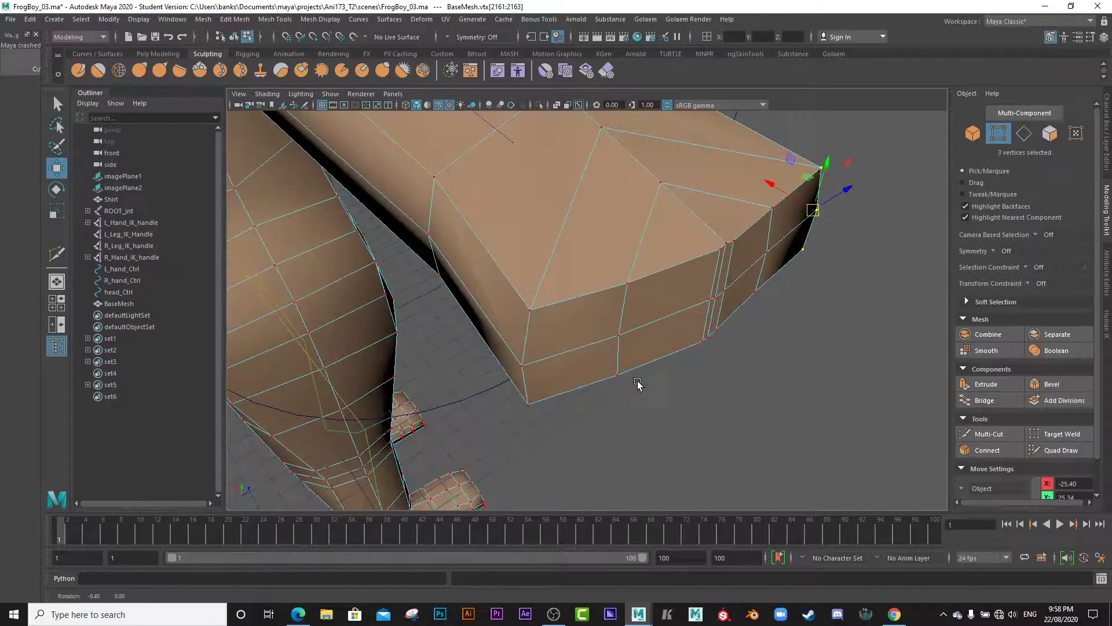
alt+drag(638, 384, 567, 465)
middle_drag(558, 455, 556, 435)
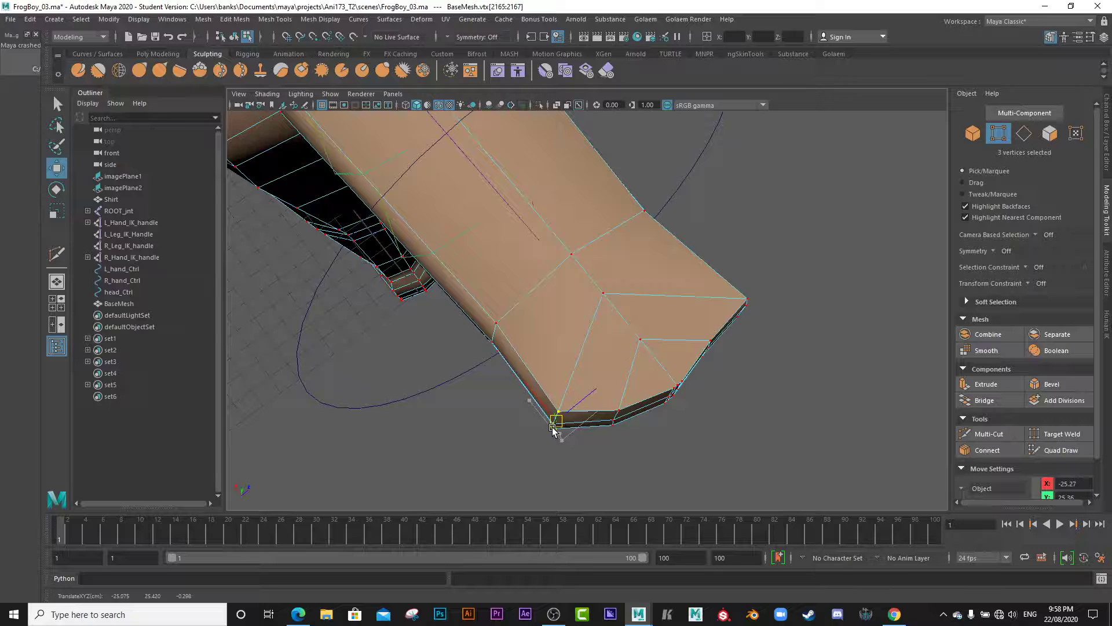
alt+drag(608, 455, 544, 347)
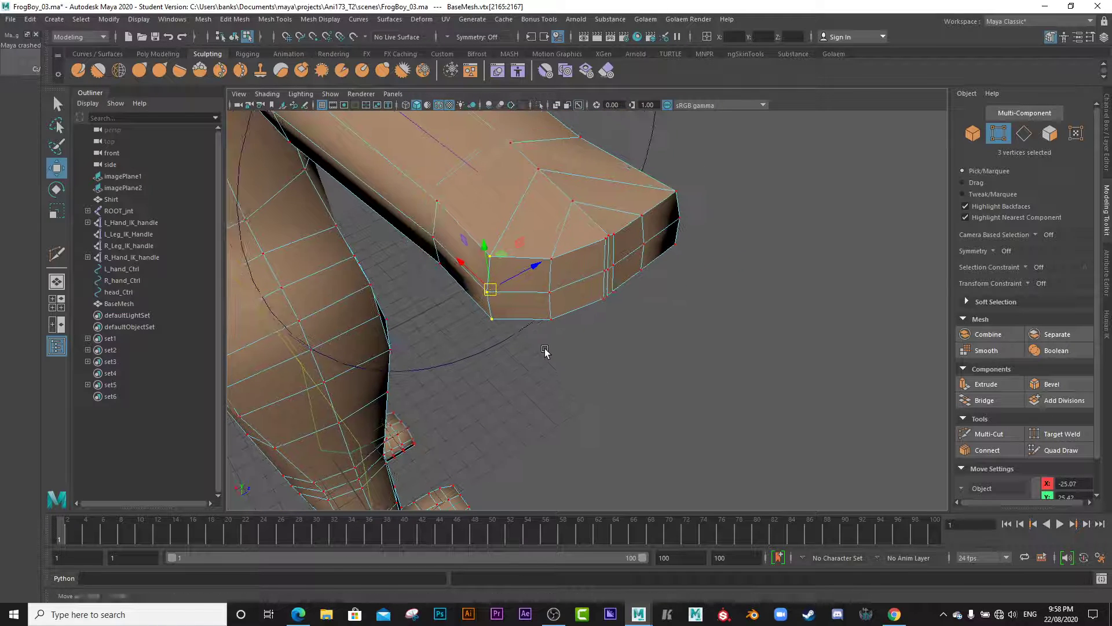
- Insert narrow edge loops with Multi-Cut beside the finger divisions to leave gaps between the four finger bases
click(976, 436)
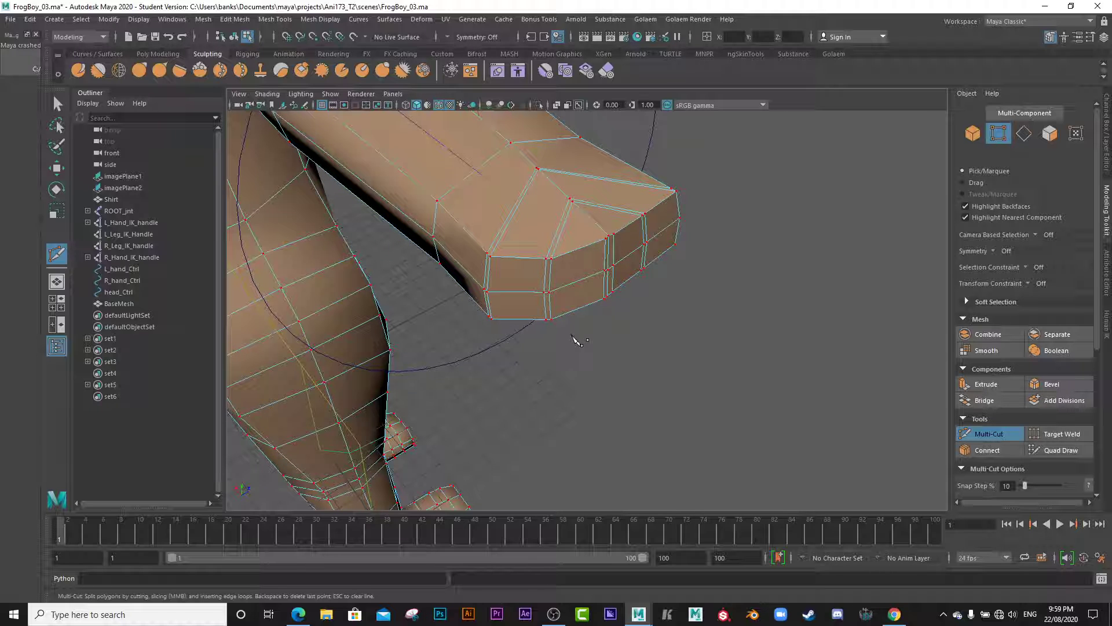
alt+drag(562, 342, 484, 408)
alt+right_drag(484, 408, 576, 403)
alt+drag(570, 398, 620, 374)
alt+middle_drag(621, 374, 588, 365)
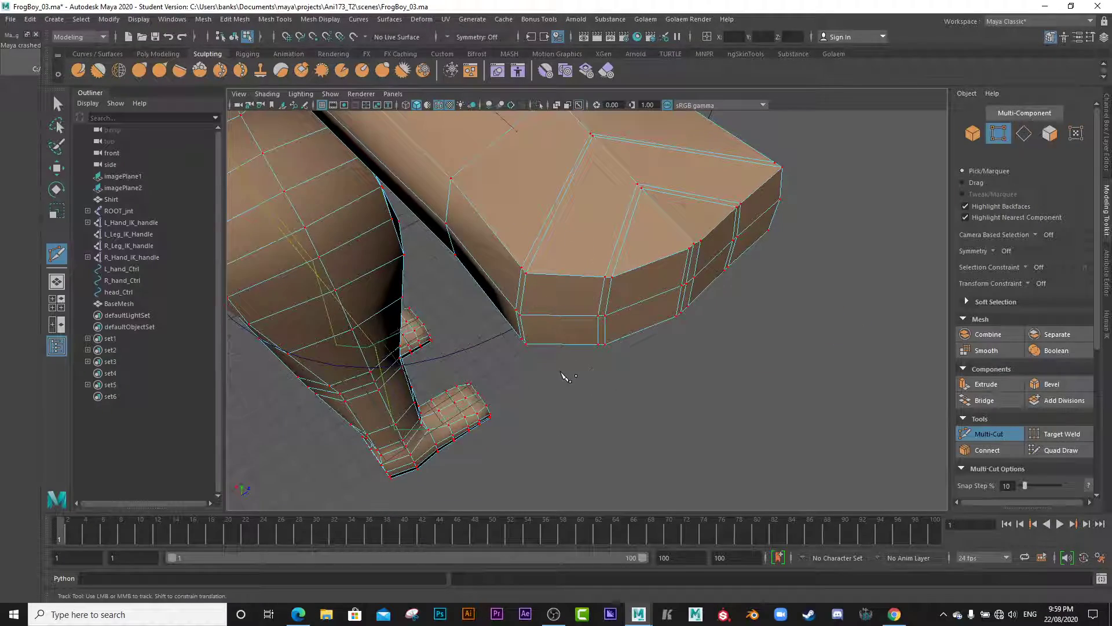
alt+drag(564, 377, 555, 378)
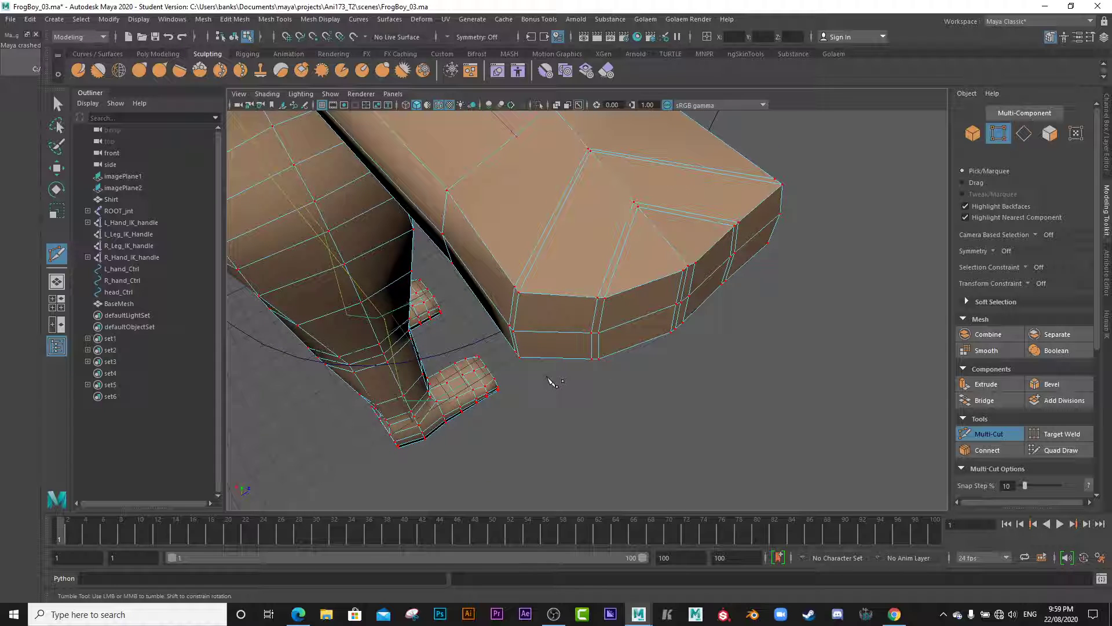
- Select the eight large faces along the palm's front edge, skipping the narrow gap faces, and extrude them into four fingers
key(w)
right_drag(563, 325, 561, 313)
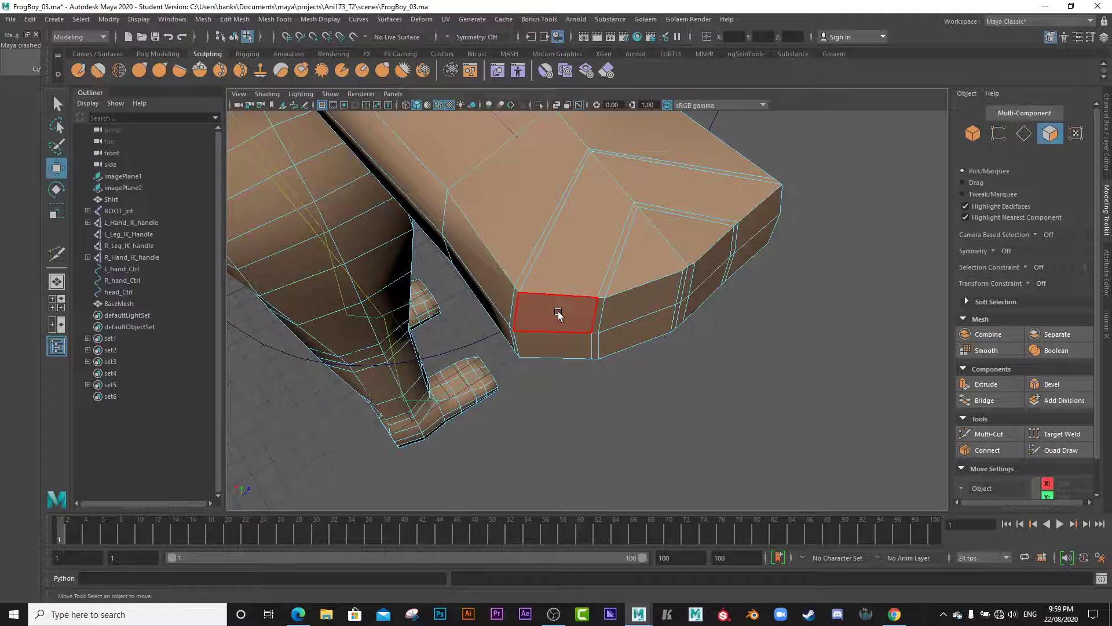
click(557, 313)
alt+drag(654, 366, 586, 332)
shift+click(518, 290)
shift+click(533, 315)
shift+click(618, 284)
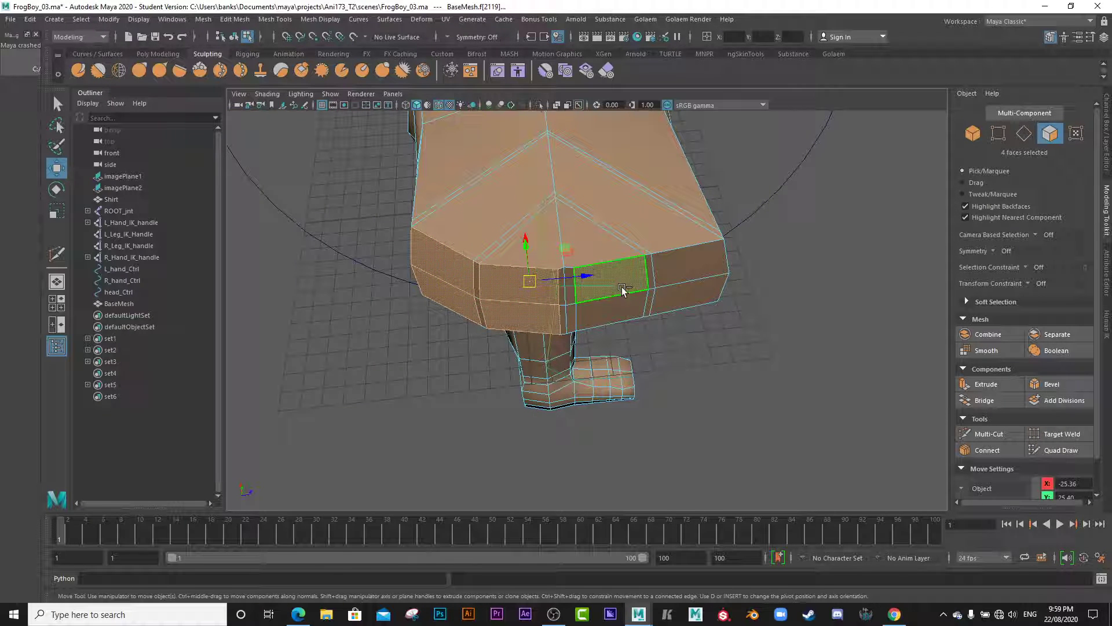
shift+click(625, 305)
shift+click(689, 268)
shift+click(689, 297)
alt+drag(730, 355, 495, 368)
click(990, 385)
- Move the end faces of individual fingers to space and spread the four fingers apart
click(583, 253)
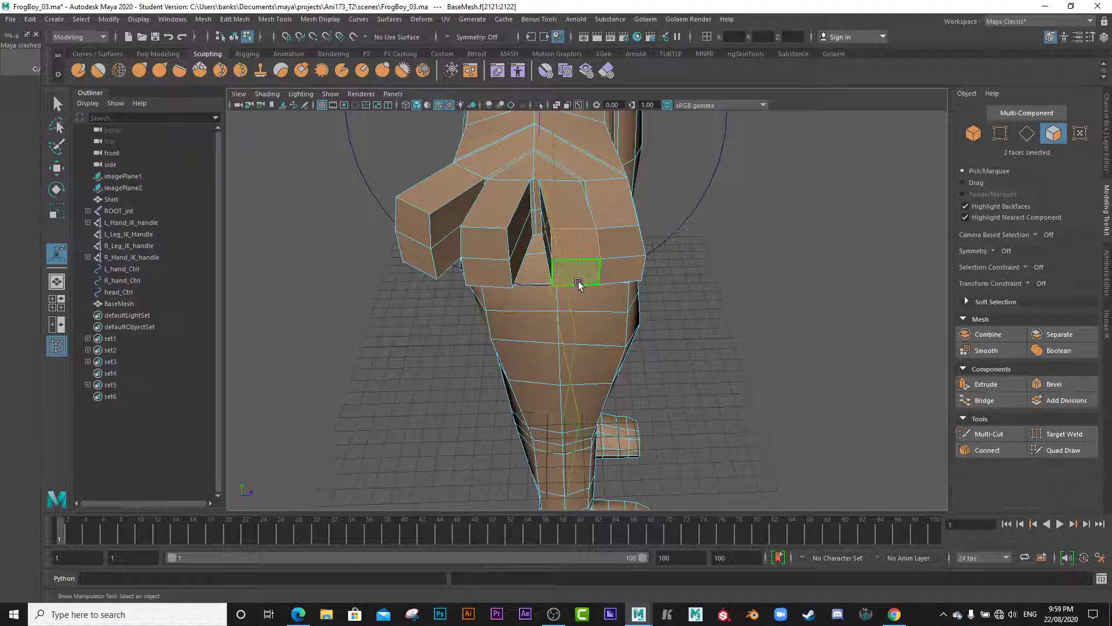
key(w)
drag(633, 261, 542, 303)
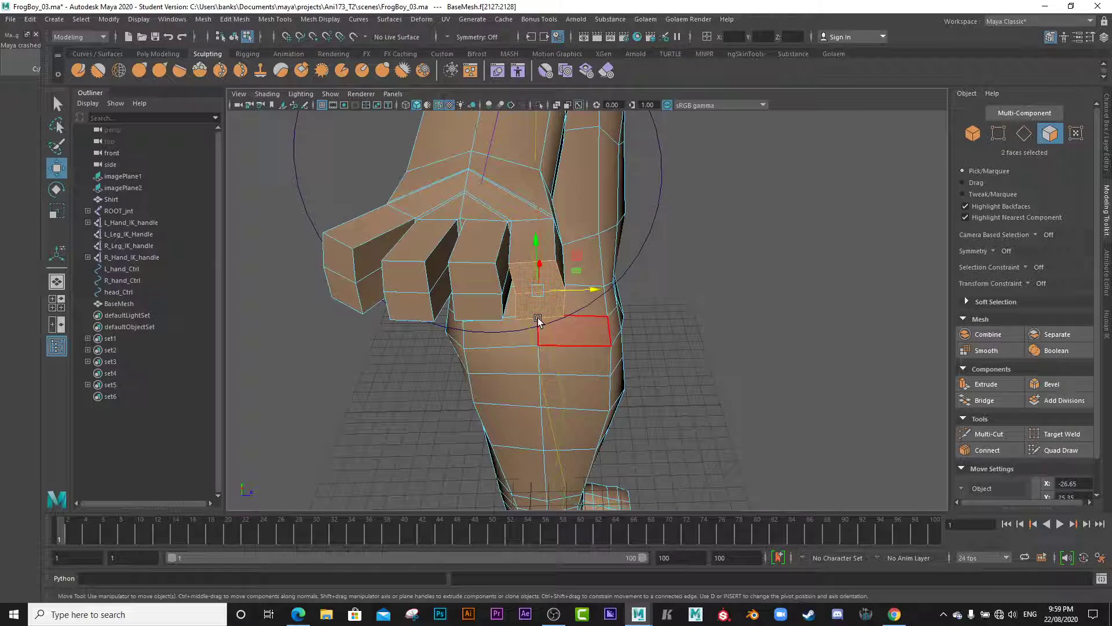
click(548, 292)
alt+drag(457, 305, 494, 315)
click(535, 265)
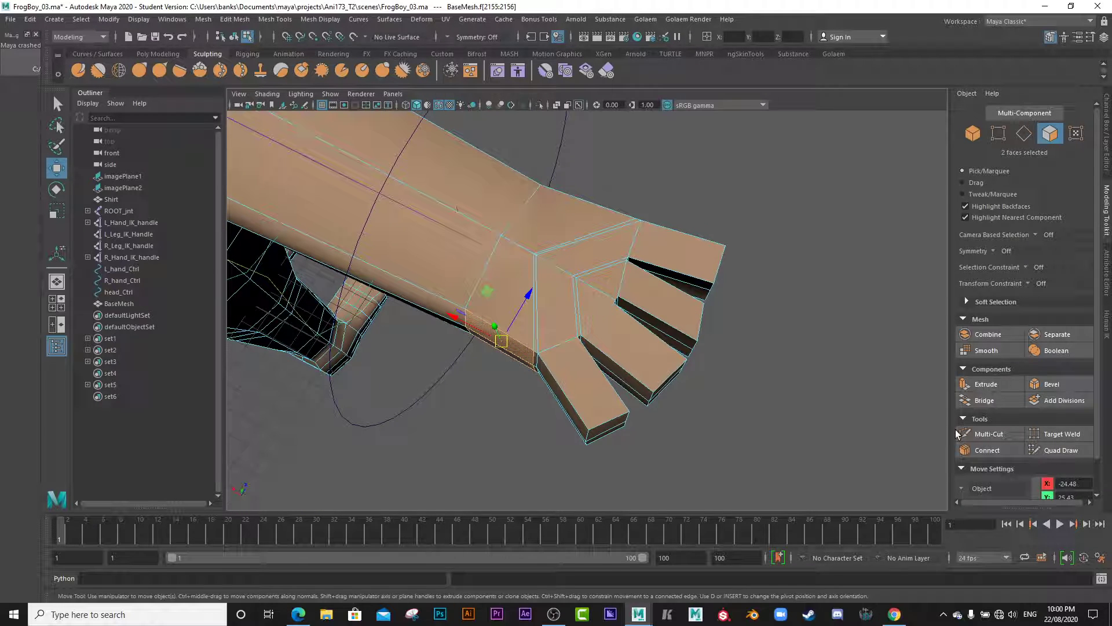
- Extrude the two thumb-side faces of the palm by about 1 unit and angle the end faces forward as a thumb base
click(985, 384)
mouse_move(483, 375)
mouse_down()
mouse_move(434, 451)
mouse_move(489, 384)
mouse_up()
drag(515, 323, 518, 411)
key(super)
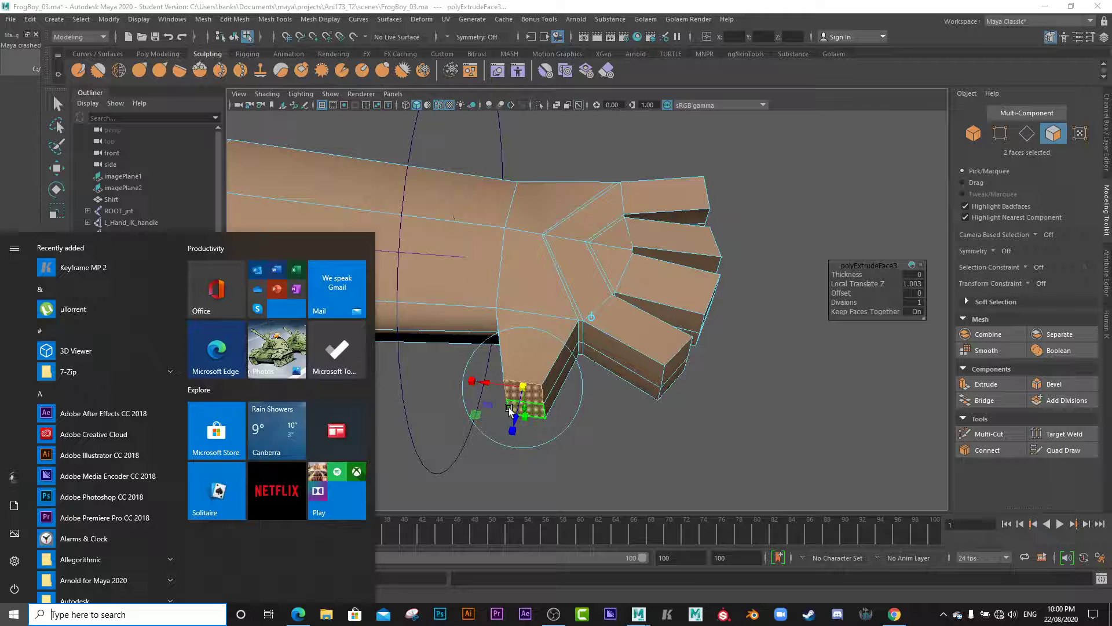
key(super)
alt+drag(486, 361, 606, 389)
key(e)
key(w)
- Insert an edge loop down the middle of each of the four fingers with Multi-Cut
click(988, 434)
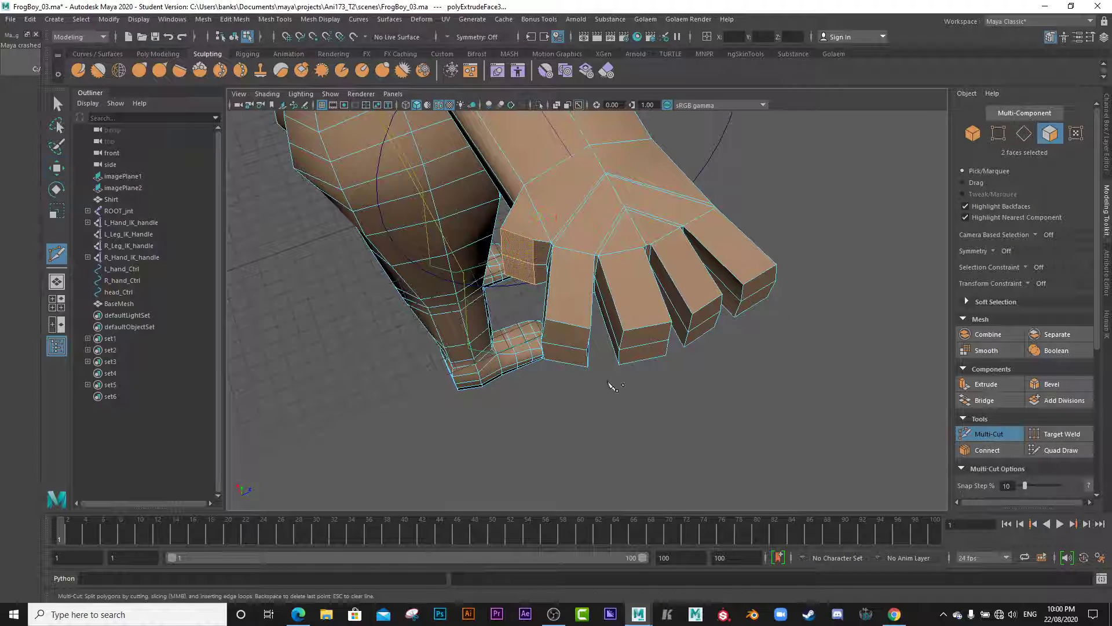
click(565, 324)
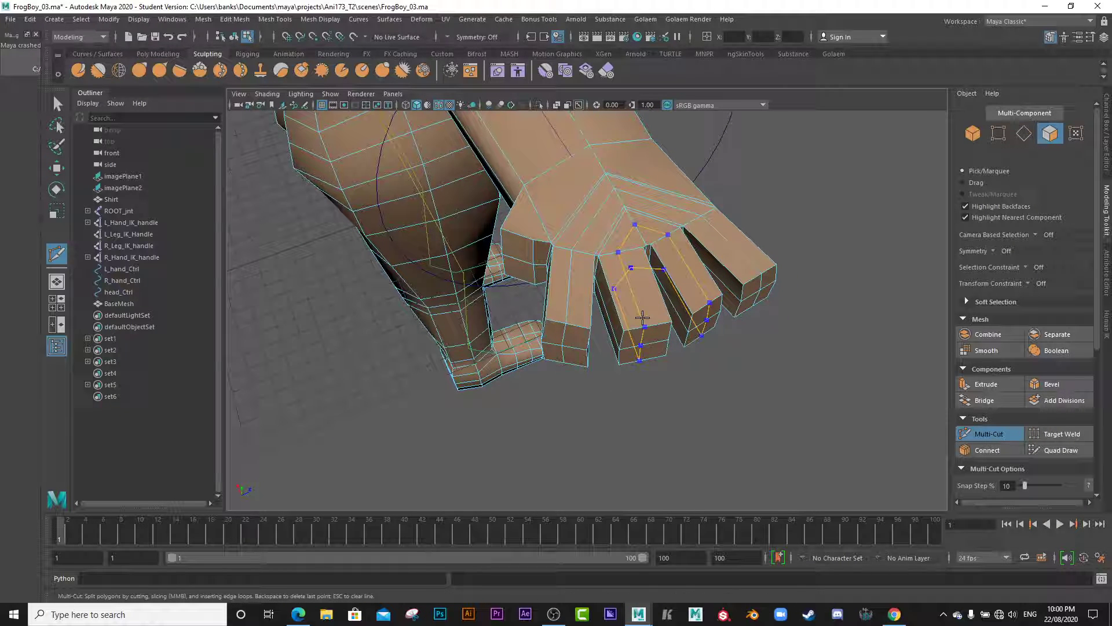
alt+drag(570, 382, 619, 274)
alt+drag(672, 320, 576, 362)
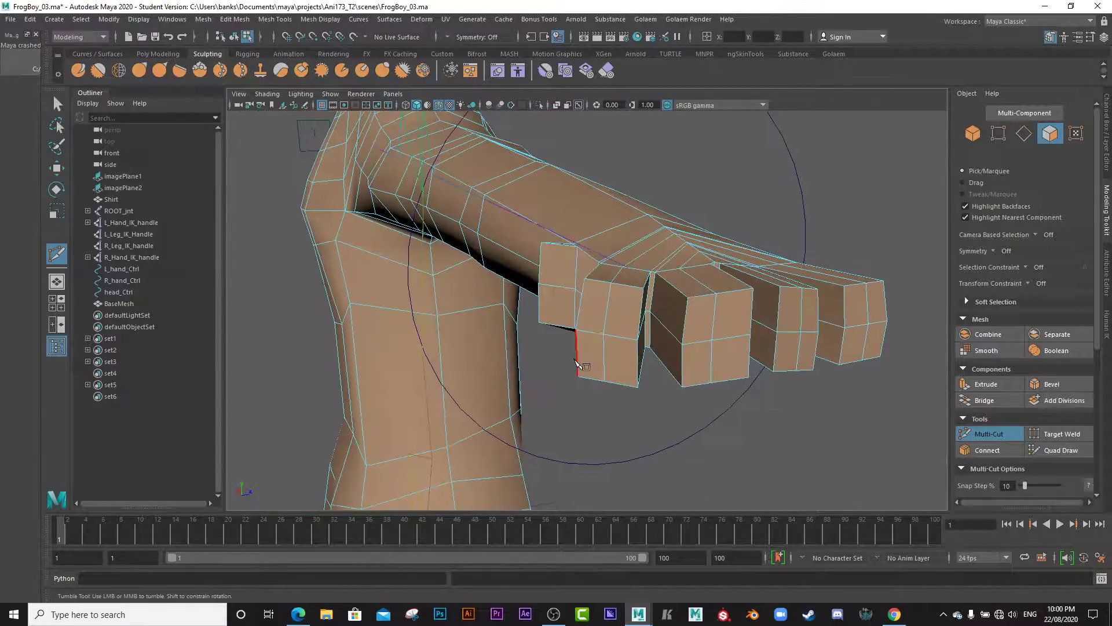
- Move the top, bottom and side middle vertices of the index finger's end outward to round its cross-section
key(w)
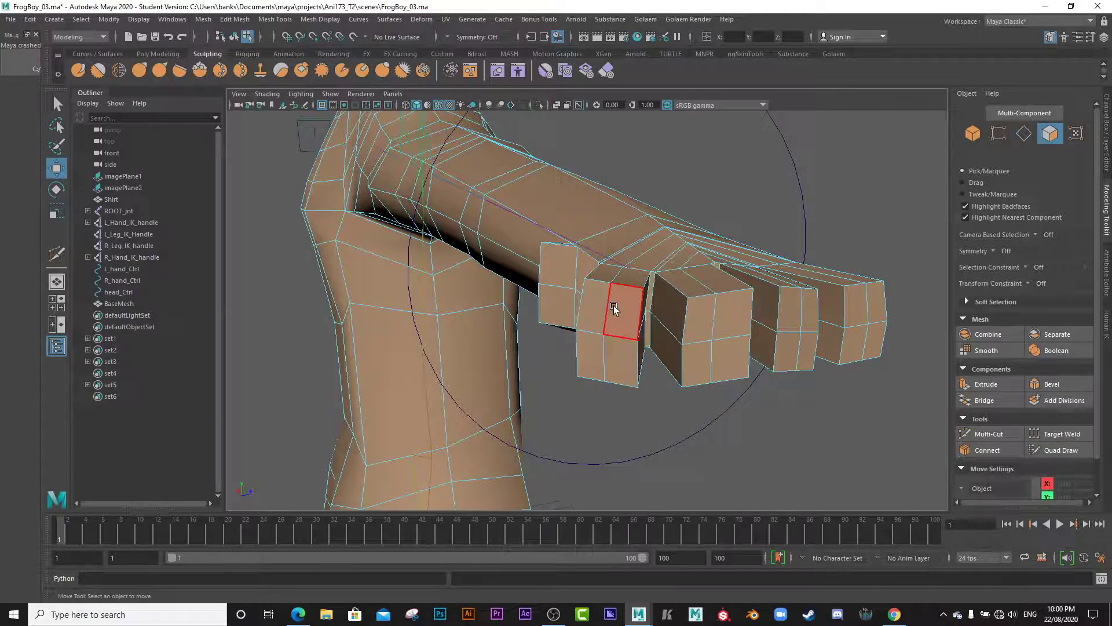
alt+drag(614, 305, 606, 338)
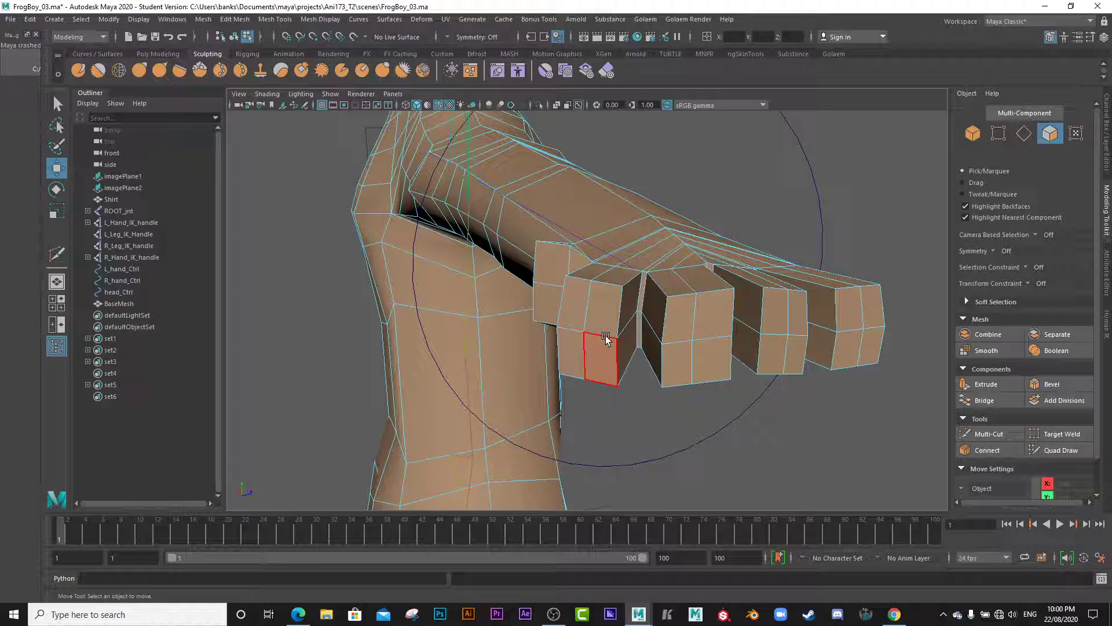
right_drag(608, 295, 555, 297)
alt+drag(555, 302, 625, 297)
click(623, 269)
drag(645, 214, 647, 189)
click(640, 350)
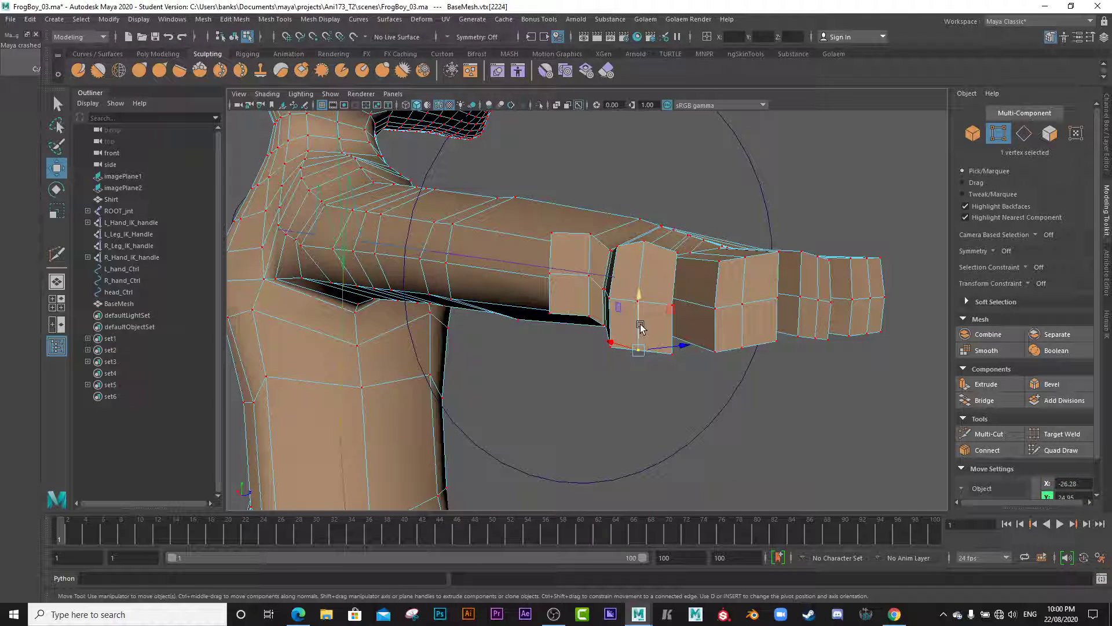
drag(639, 300, 682, 307)
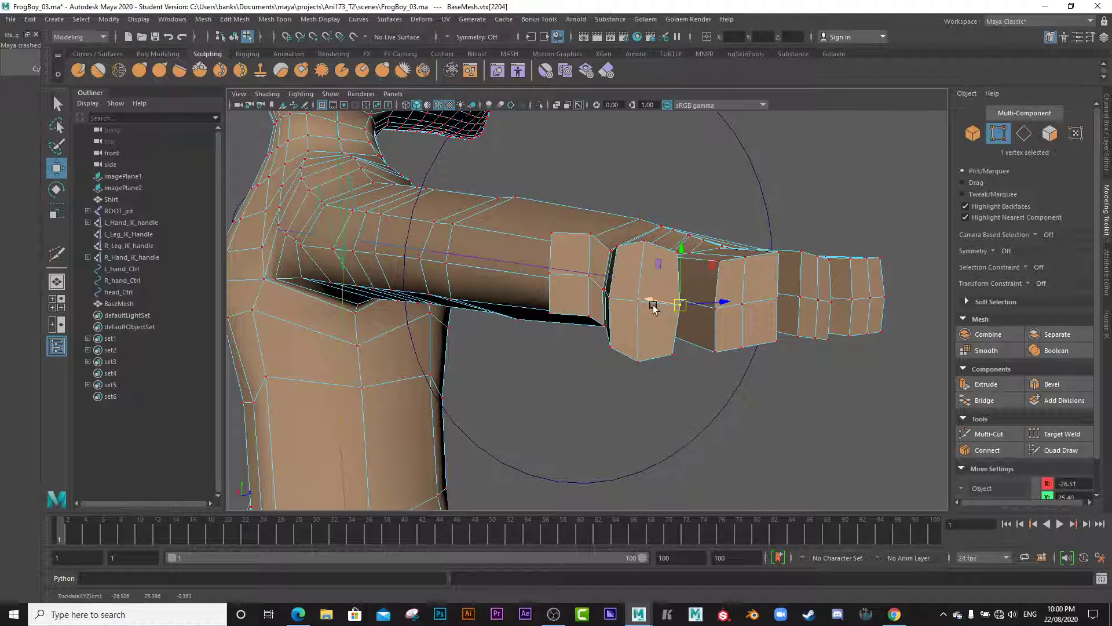
click(610, 299)
drag(610, 299, 603, 298)
- Move the middle edge vertices of the second finger's end outward to round its cross-section
alt+drag(681, 329, 626, 256)
click(595, 314)
drag(595, 315, 587, 315)
click(626, 364)
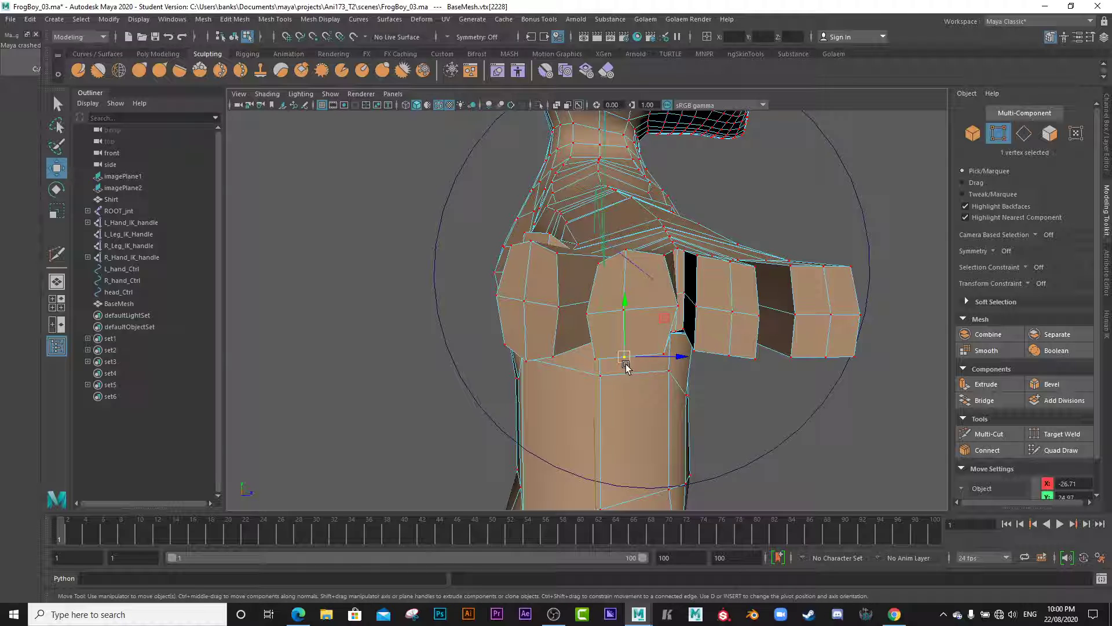
- Push the side, top and bottom middle vertices of the third finger's end outward to round it
click(697, 315)
mouse_move(697, 316)
alt+mouse_down()
mouse_move(707, 329)
mouse_move(694, 323)
alt+mouse_up()
click(749, 299)
alt+drag(749, 300, 711, 322)
click(692, 272)
drag(694, 264, 695, 260)
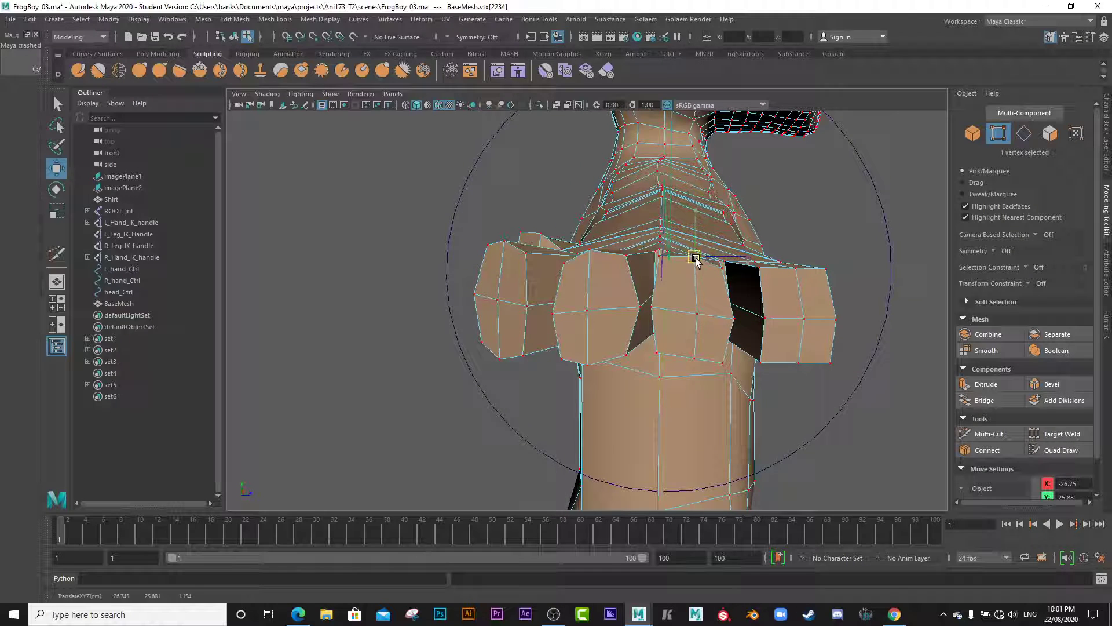
click(694, 354)
- Round the little finger's end by moving its top, outer side and bottom middle vertices outward
alt+drag(695, 352, 631, 286)
click(629, 288)
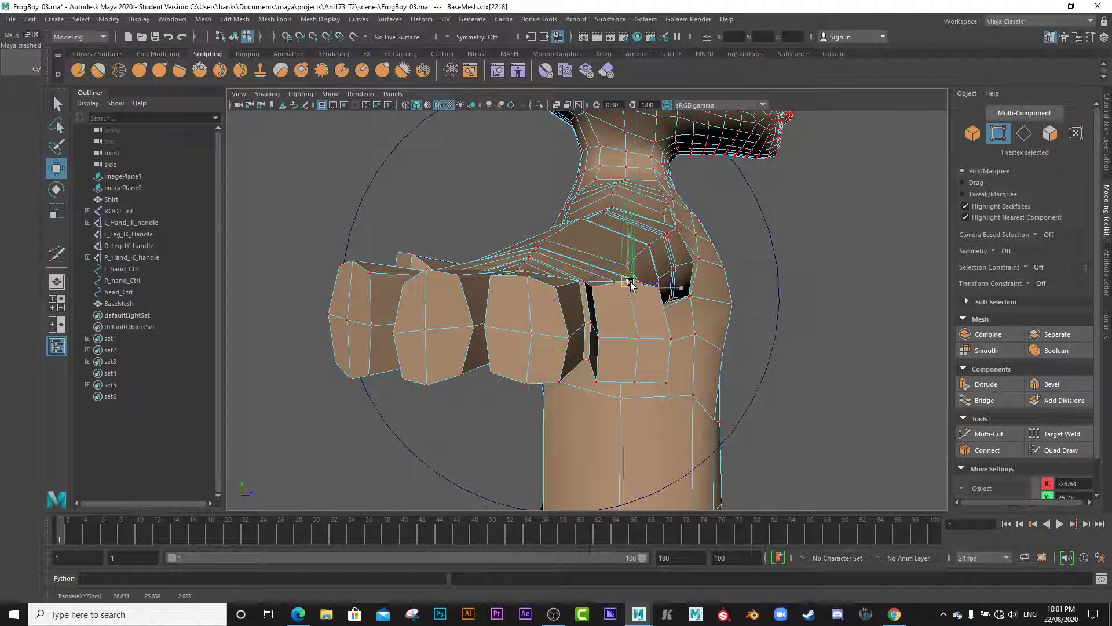
click(667, 344)
click(633, 384)
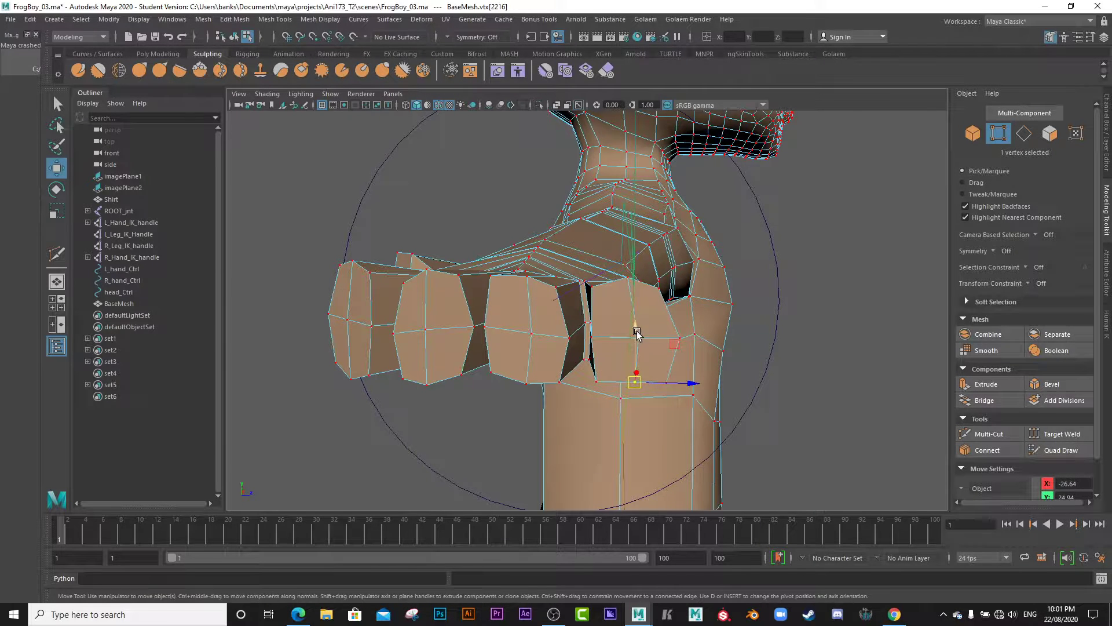
drag(636, 332, 454, 422)
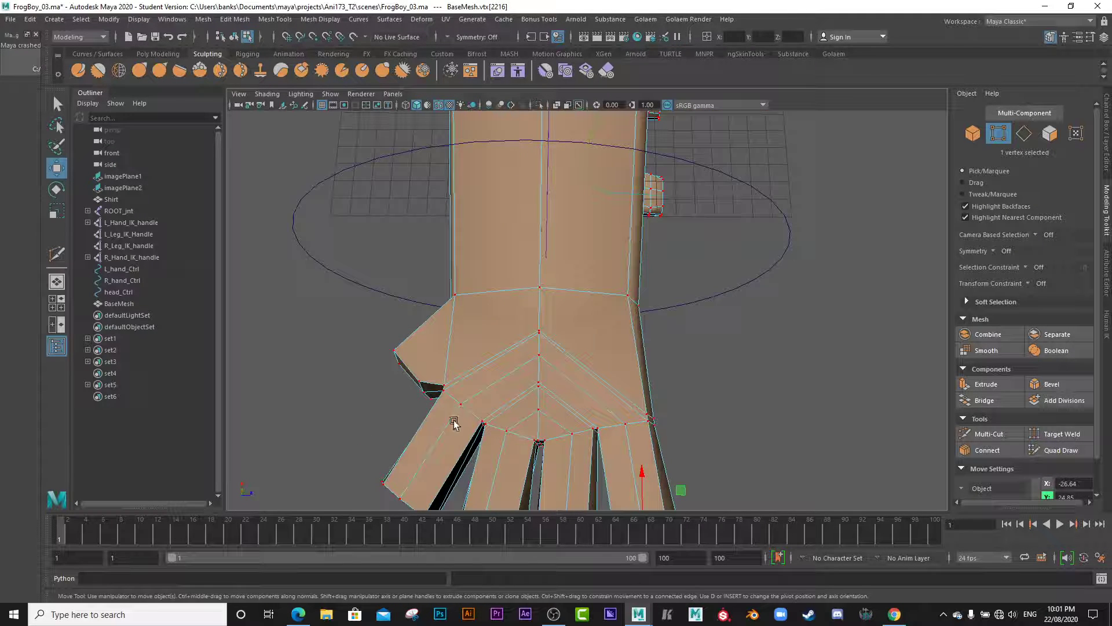
- Reposition the centre vertex on top of the wrist along the arm's length
click(601, 446)
alt+middle_drag(580, 445, 611, 346)
alt+drag(534, 316, 539, 323)
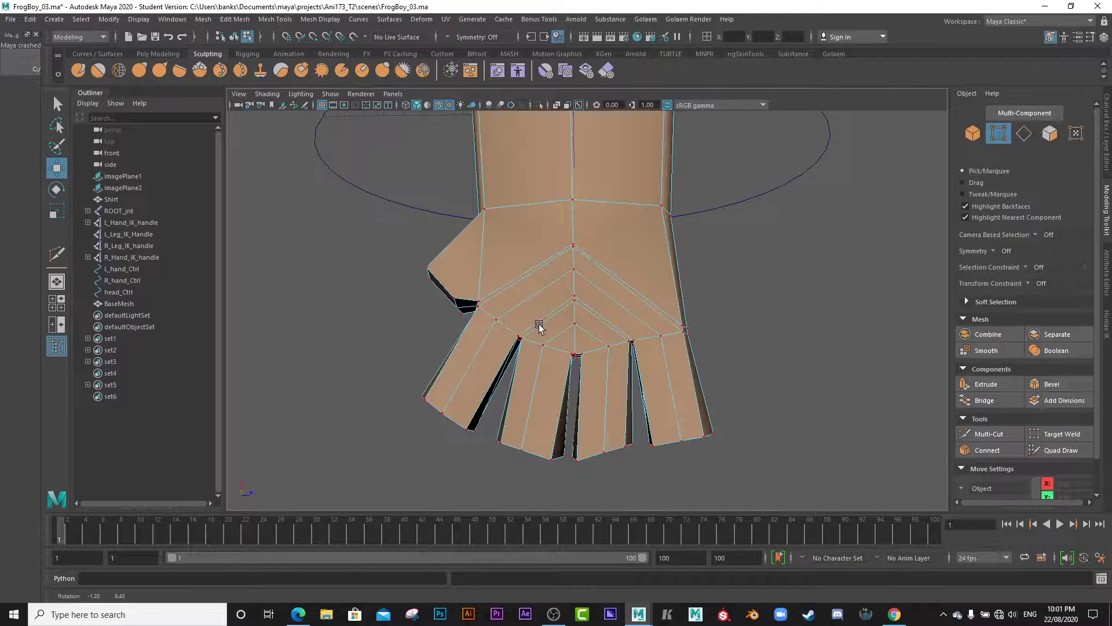
alt+middle_drag(540, 324, 553, 377)
click(575, 263)
alt+drag(570, 235, 580, 198)
alt+middle_drag(559, 299, 601, 201)
- Extrude the end faces of all four fingers outward slightly to begin the rounded fingertips
alt+drag(487, 389, 547, 345)
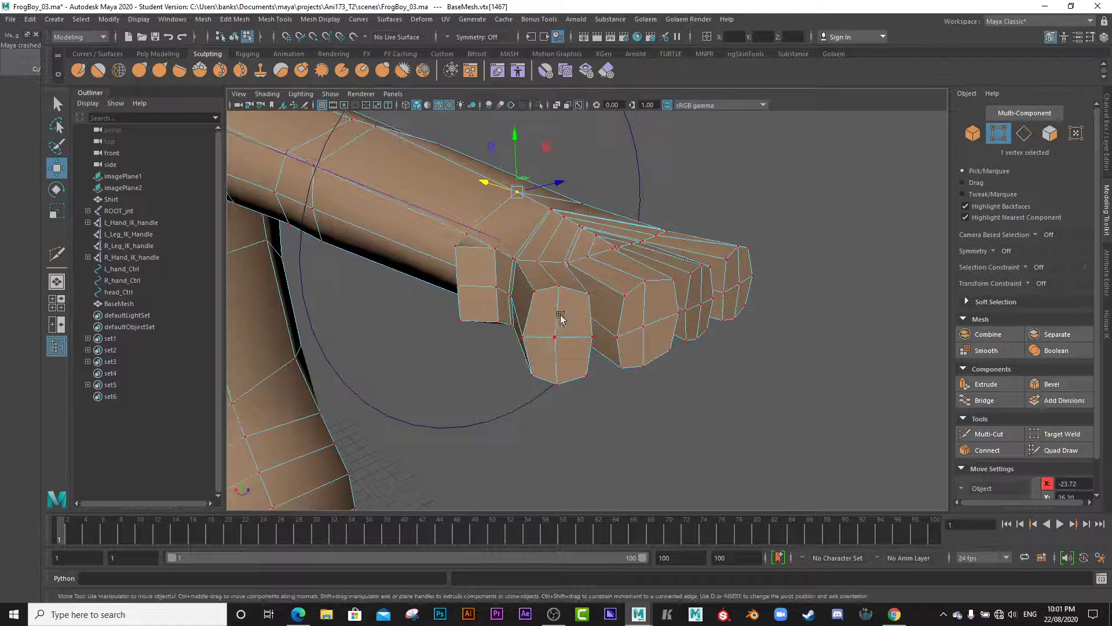
right_drag(561, 318, 556, 316)
click(550, 318)
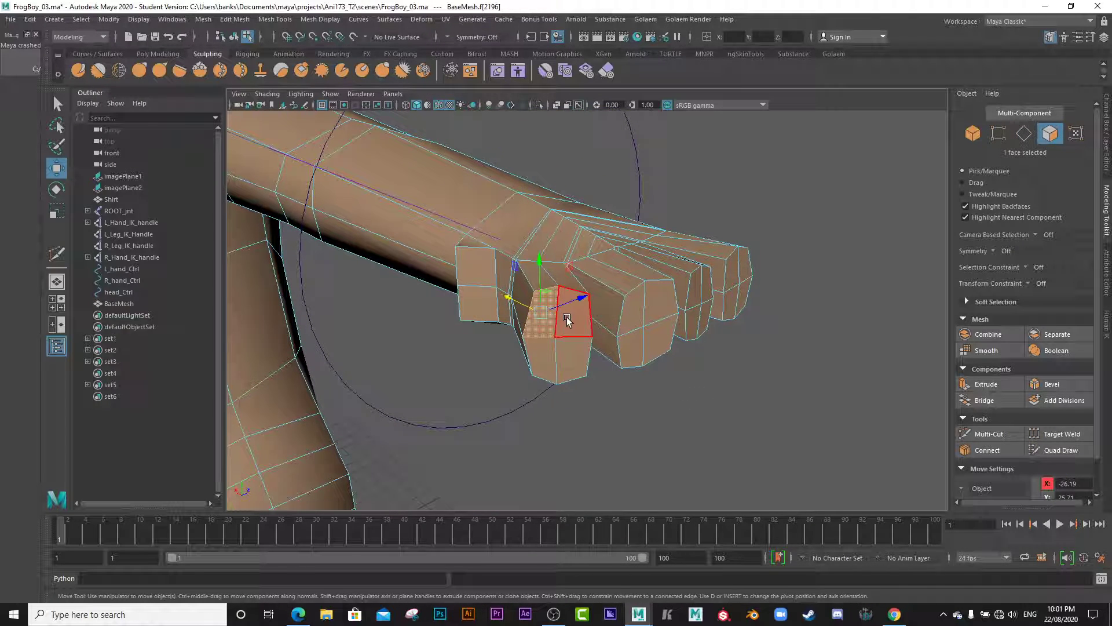
shift+click(571, 360)
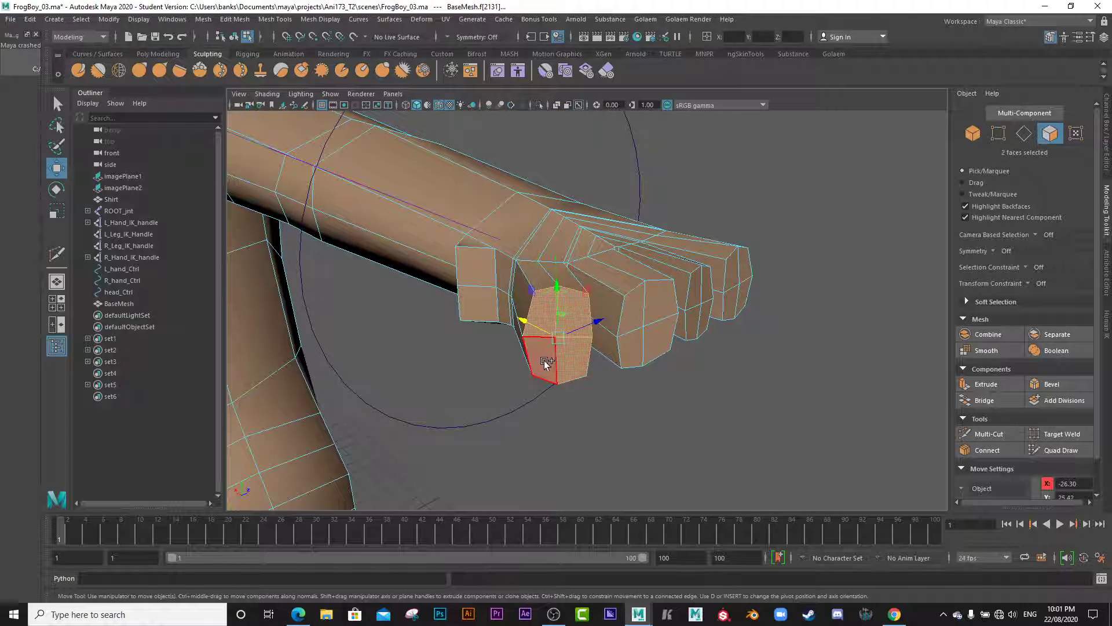
shift+click(661, 307)
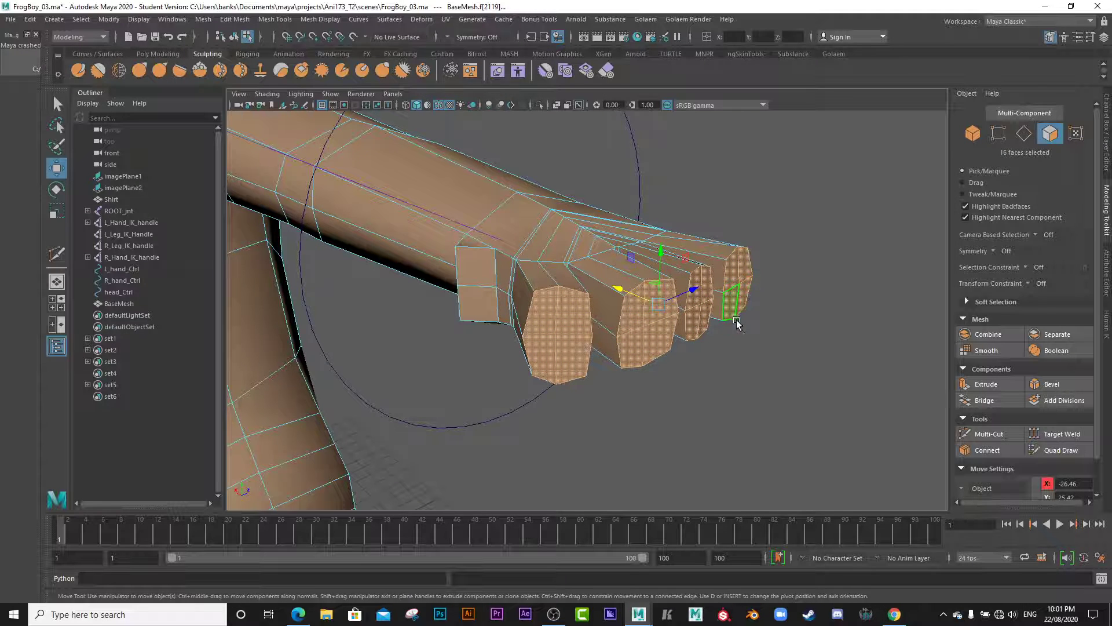
alt+drag(736, 323, 603, 355)
click(985, 384)
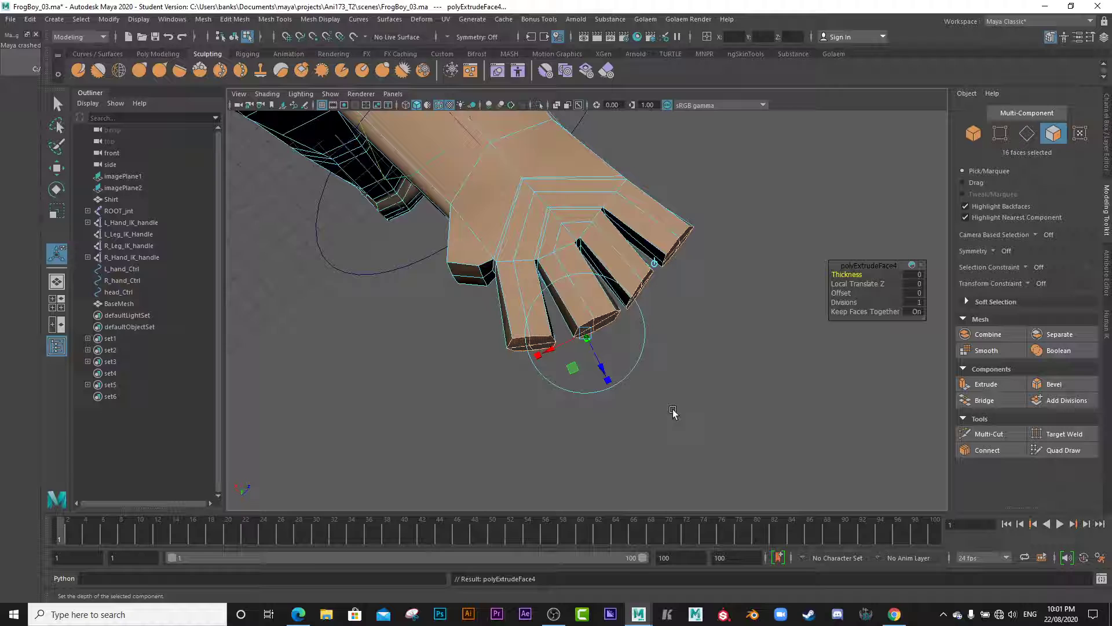
alt+middle_drag(673, 410, 628, 361)
alt+right_drag(628, 361, 694, 405)
drag(567, 334, 570, 341)
- Scale the extruded end faces of the four fingers inward to taper the fingertips
alt+drag(539, 394, 523, 355)
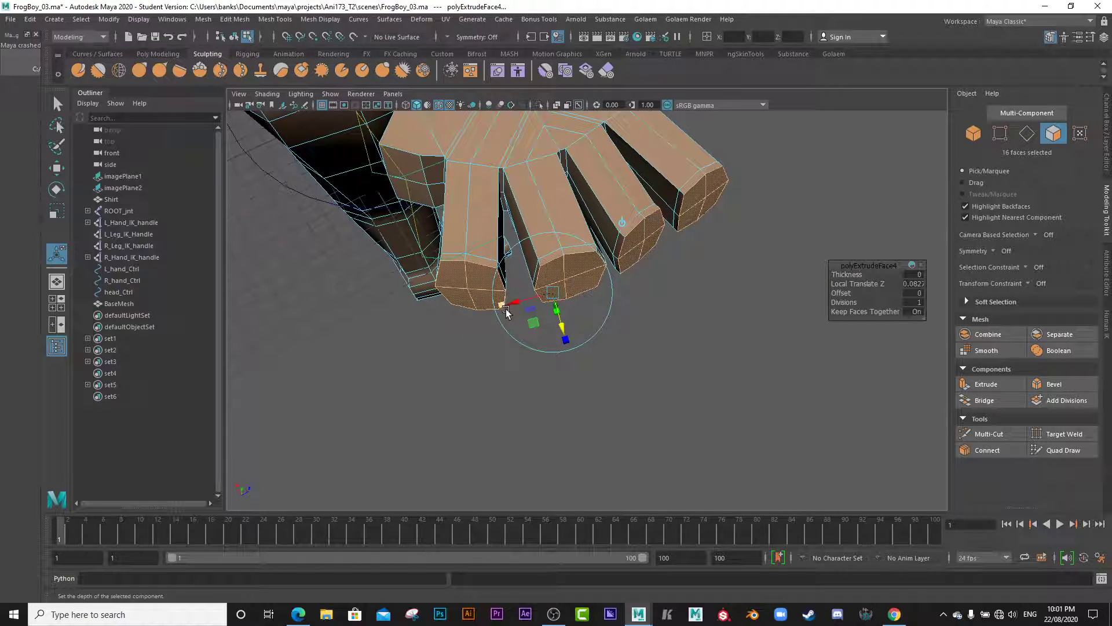
drag(505, 308, 551, 328)
alt+drag(512, 392, 454, 357)
alt+right_drag(454, 357, 612, 415)
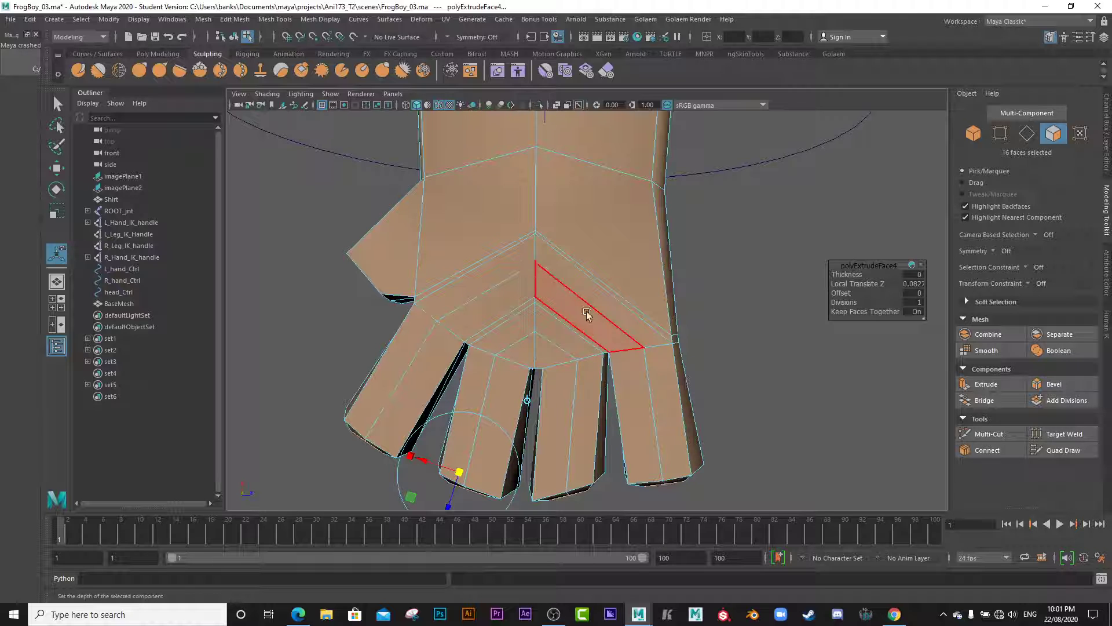
- Spread the centre-line vertices on the back of the hand, moving the upper two toward the wrist and the lowest toward the fingers
right_drag(547, 232, 510, 233)
click(534, 229)
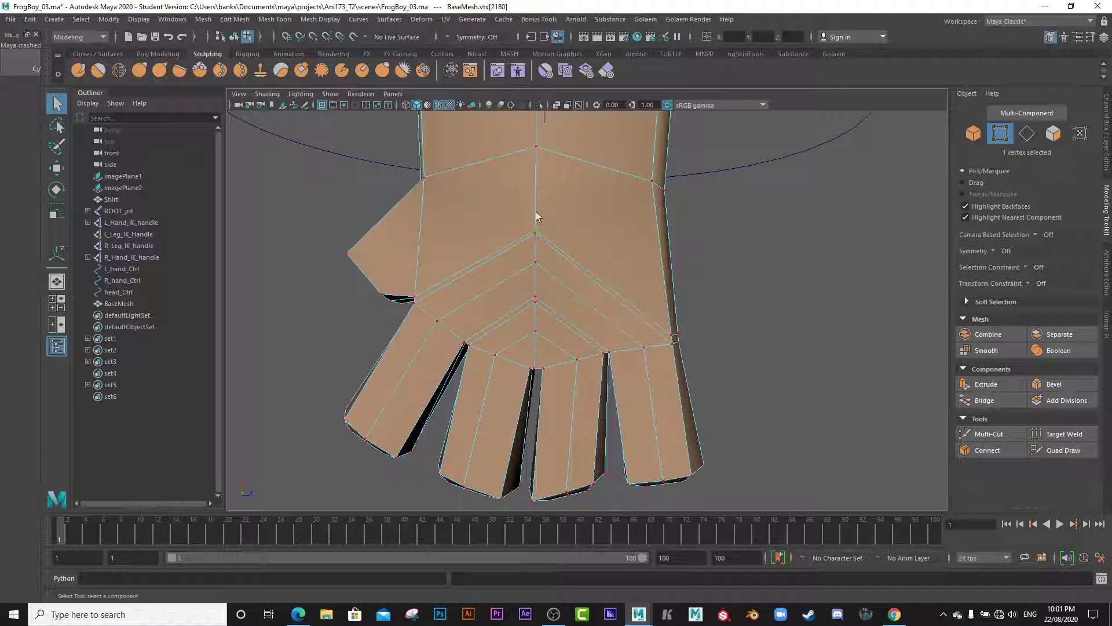
key(w)
drag(534, 178, 530, 235)
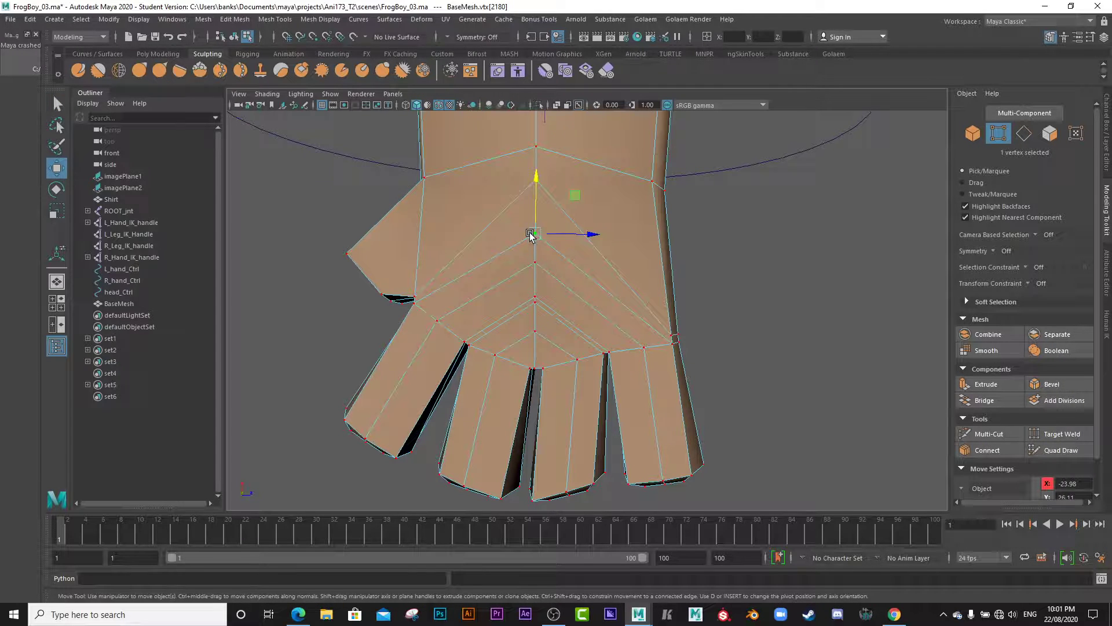
drag(538, 184, 535, 195)
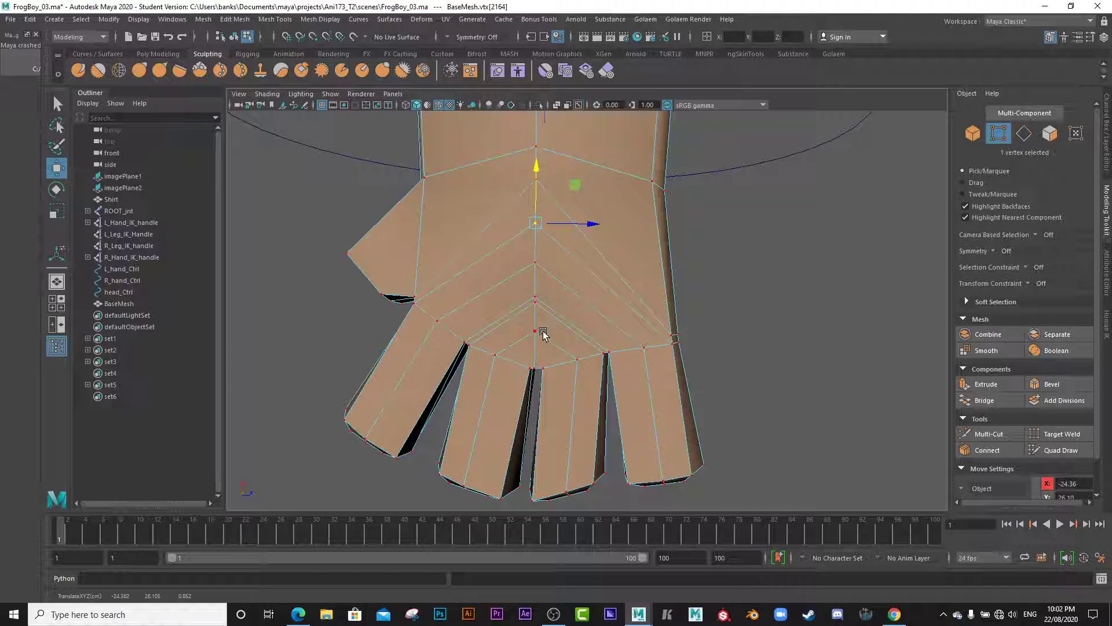
scroll(521, 302, up, 2)
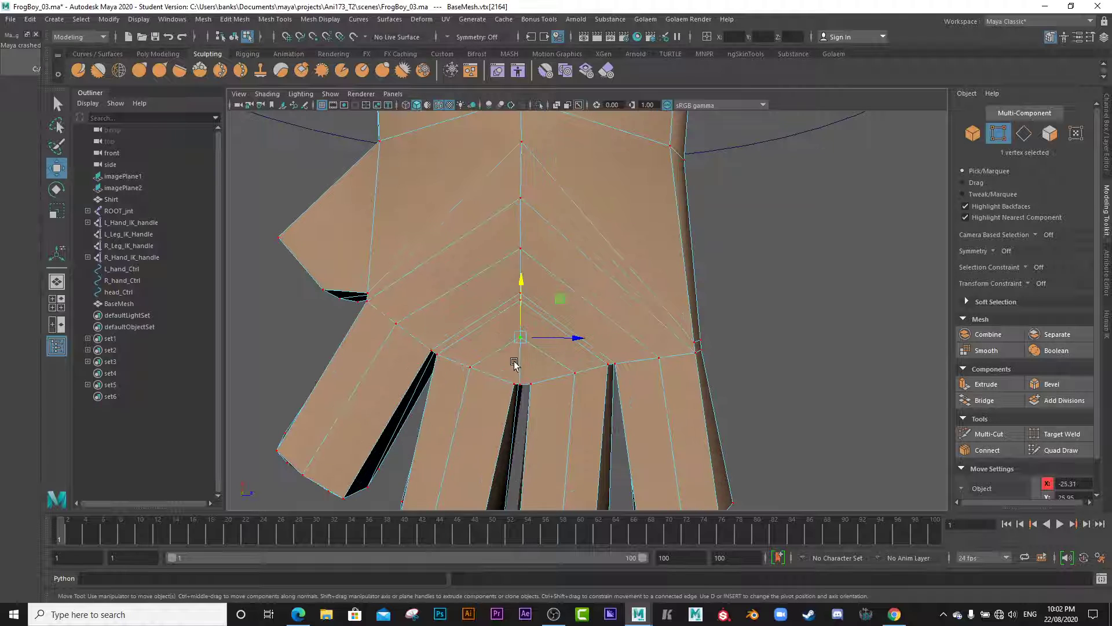
drag(520, 281, 497, 273)
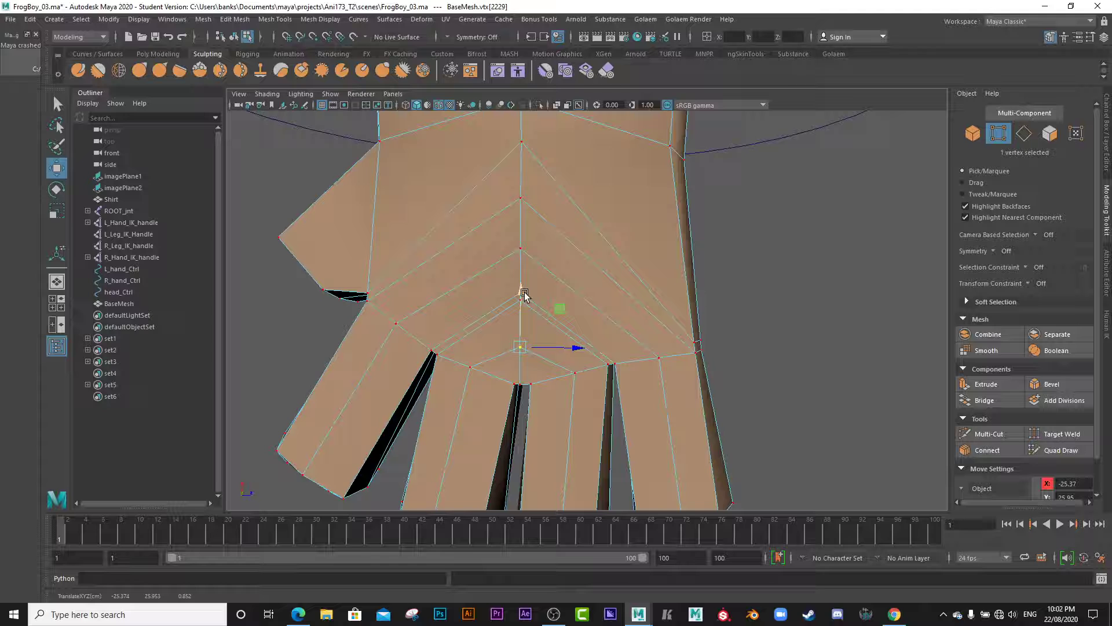
- Try to bevel the six centre-line edges on the back of the hand, from the wrist toward the middle finger gap
alt+middle_drag(492, 268, 518, 271)
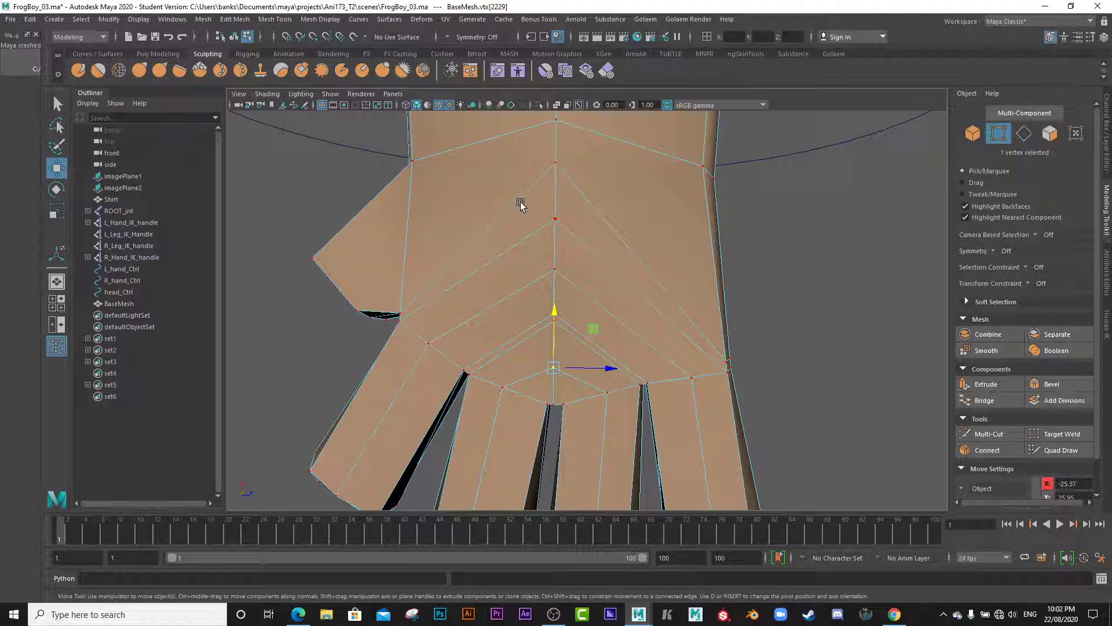
scroll(693, 330, down, 3)
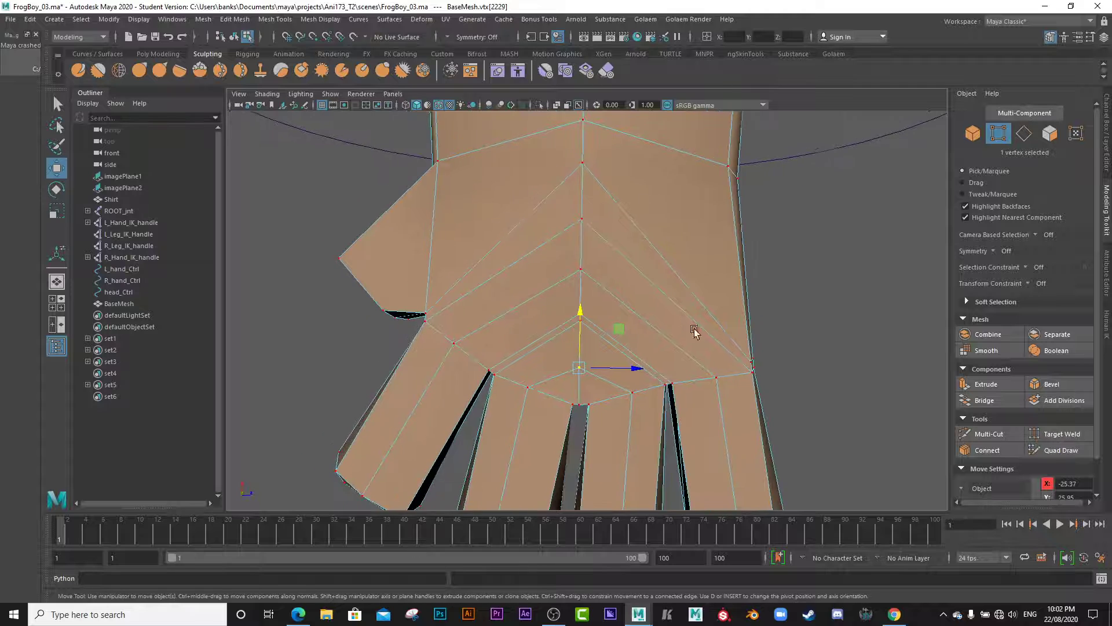
right_drag(577, 220, 576, 186)
click(580, 219)
click(579, 225)
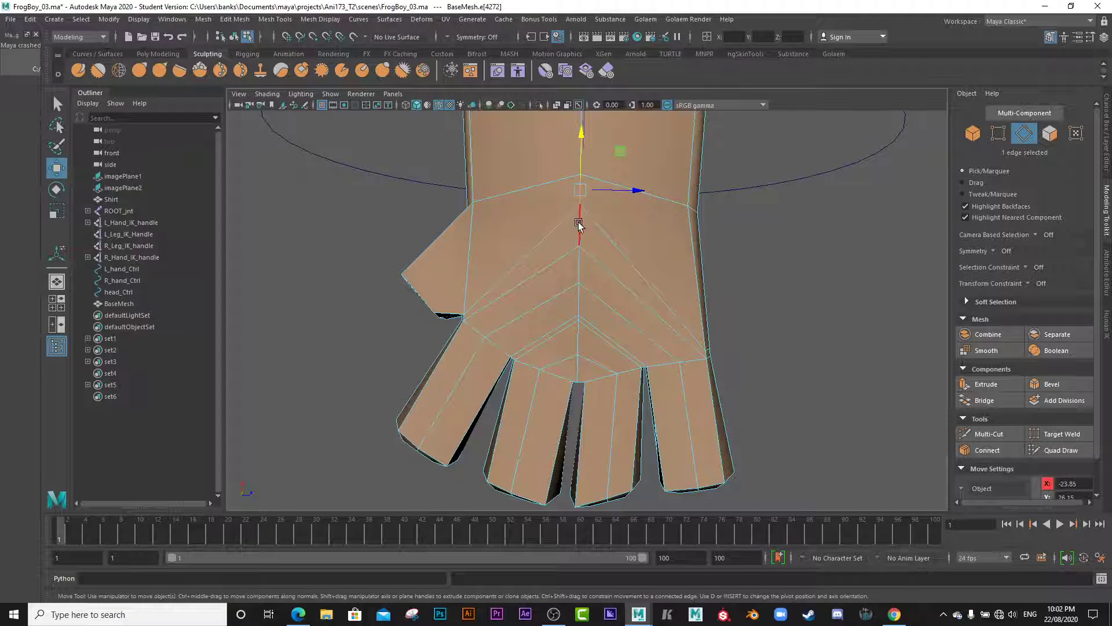
double_click(577, 342)
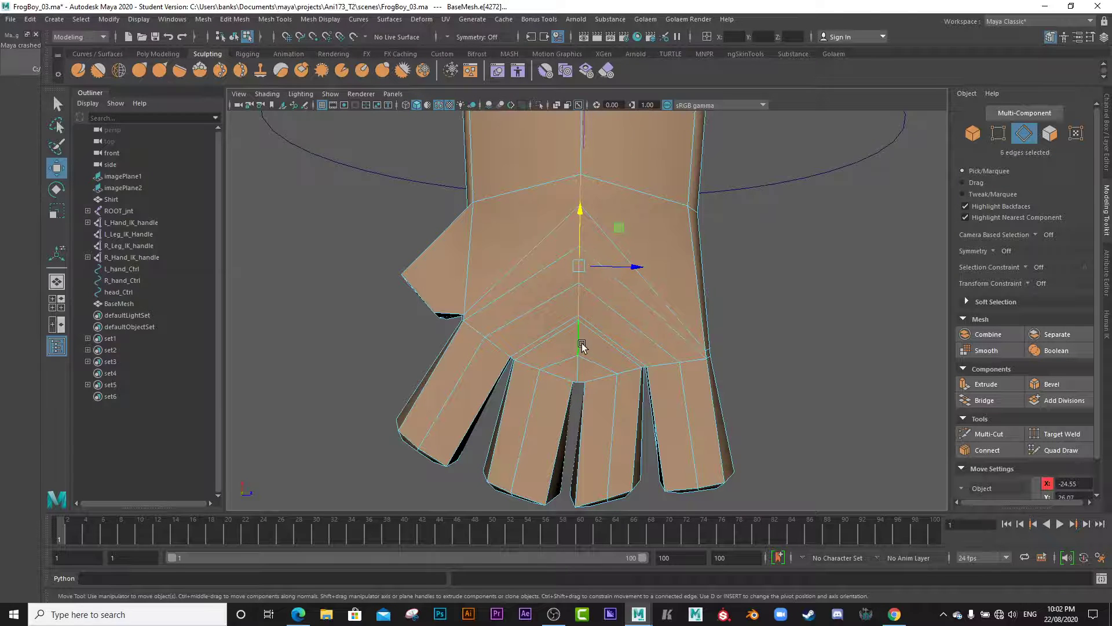
mouse_move(531, 375)
alt+mouse_down()
mouse_move(536, 348)
mouse_move(523, 389)
alt+mouse_up()
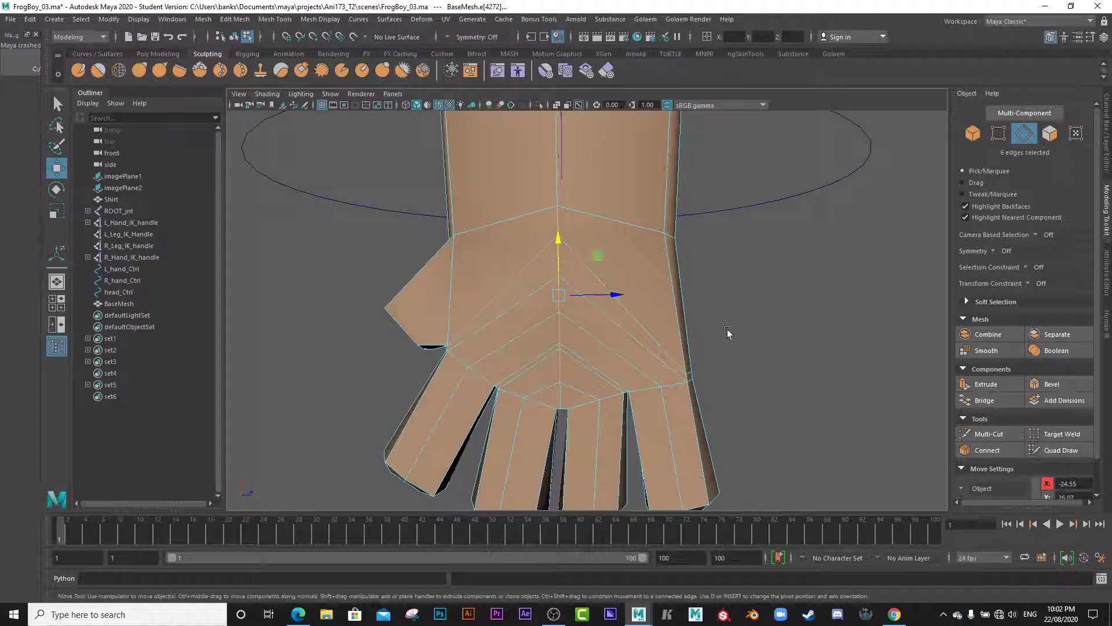
click(1048, 385)
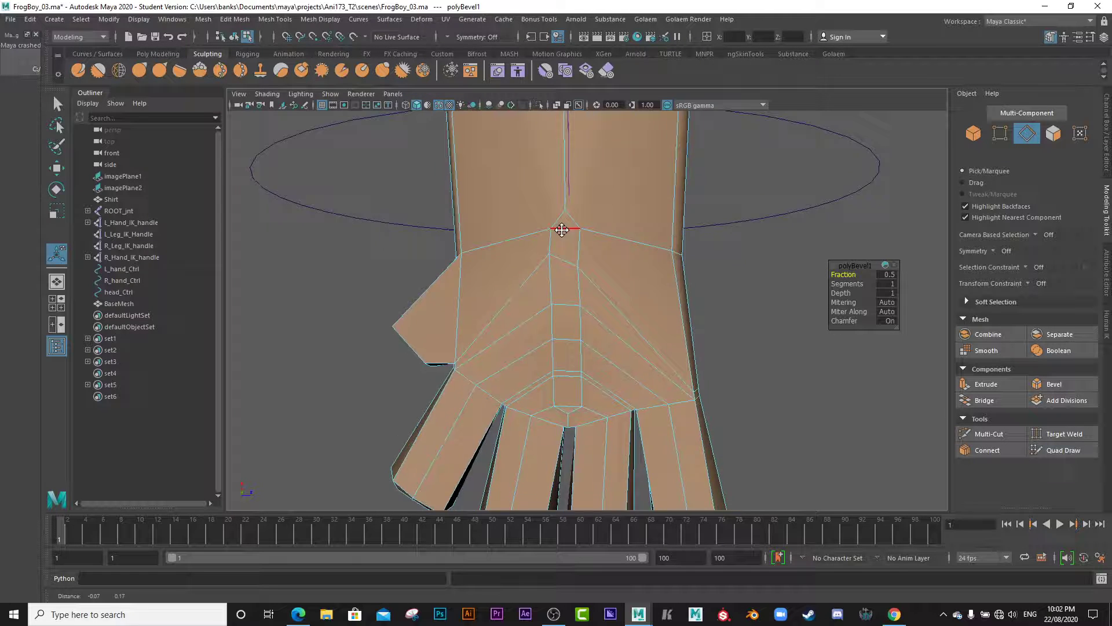
alt+right_drag(564, 228, 587, 353)
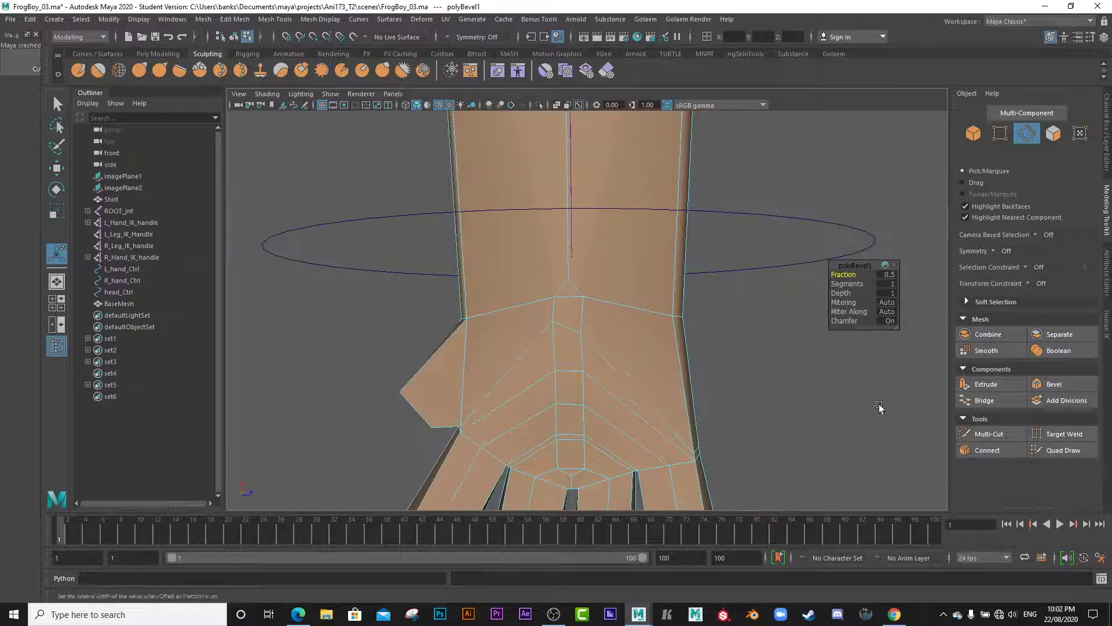
- Try to cut an edge loop around the arm above the wrist, and undo it together with the centre-line bevel
click(980, 449)
click(979, 434)
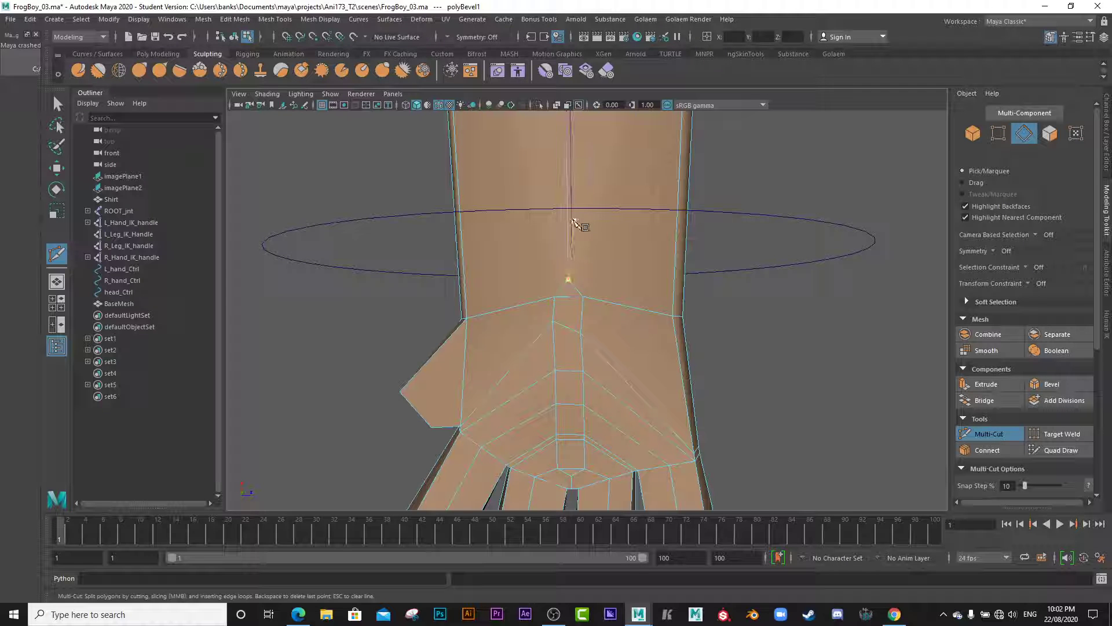
key(q)
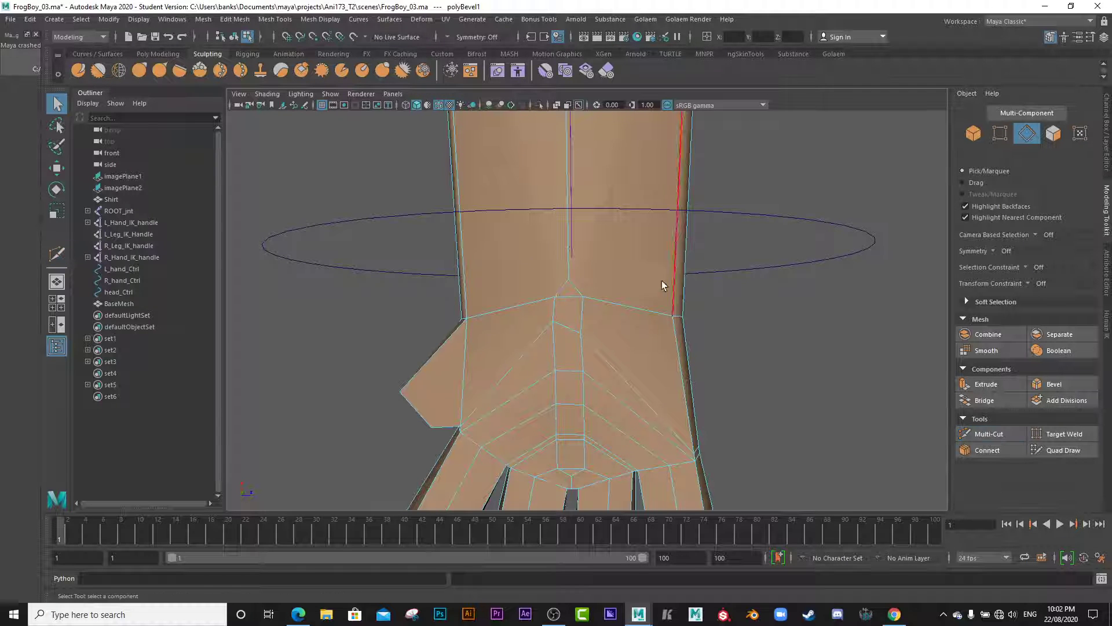
click(979, 434)
click(467, 318)
key(ctrl+z)
ctrl+drag(461, 230, 462, 254)
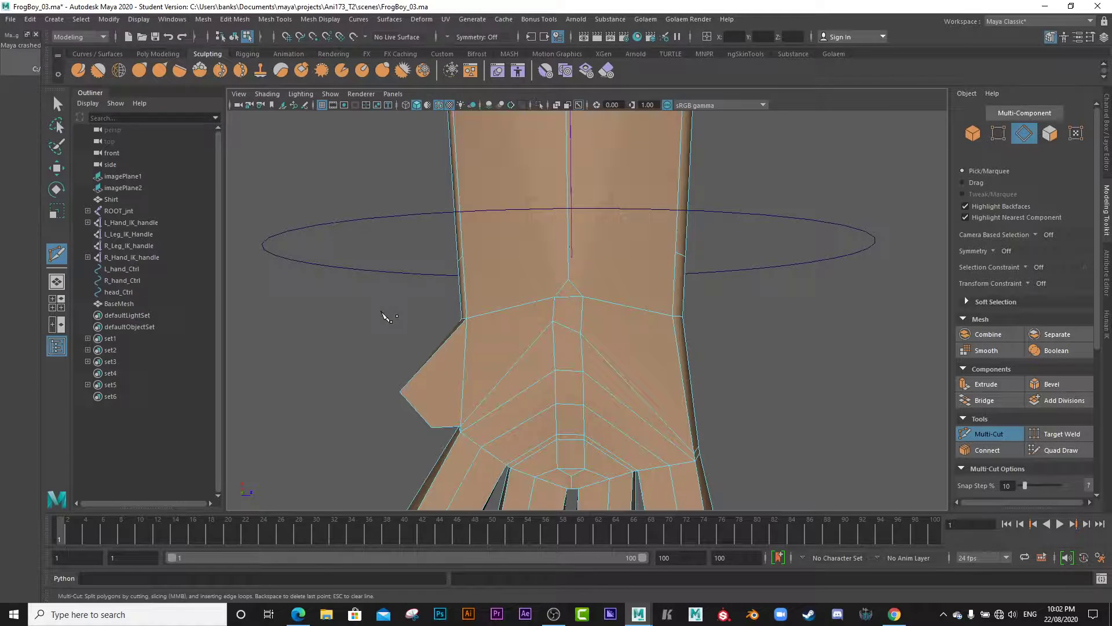
alt+drag(394, 297, 451, 267)
key(ctrl+z)
key(ctrl+z)
key(ctrl+z)
- Insert an edge loop around the arm just above the wrist with Multi-Cut
alt+drag(484, 383, 524, 289)
ctrl+click(549, 265)
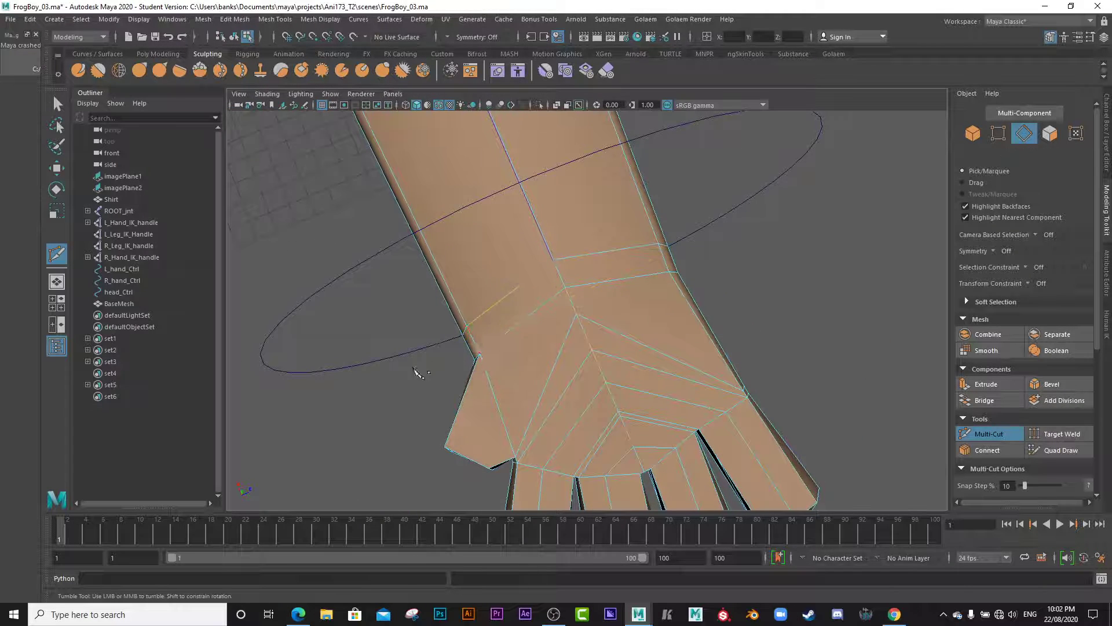
alt+drag(417, 373, 376, 378)
alt+middle_drag(377, 383, 357, 328)
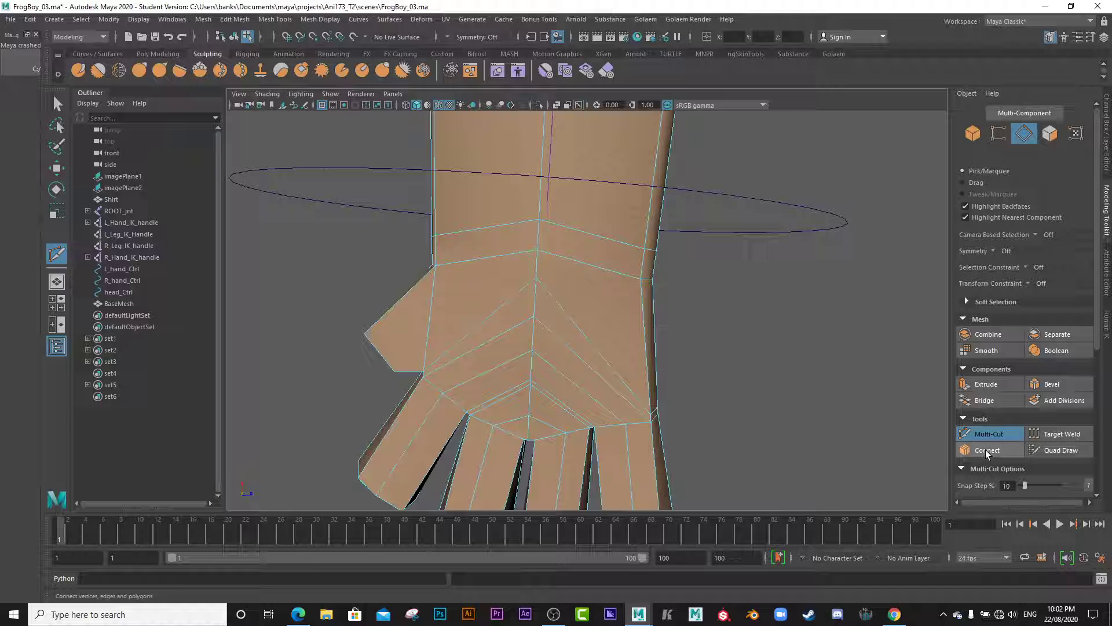
- Bevel the six centre-line edges on the back of the hand, from the wrist edge to the last chevron before the finger gap
key(w)
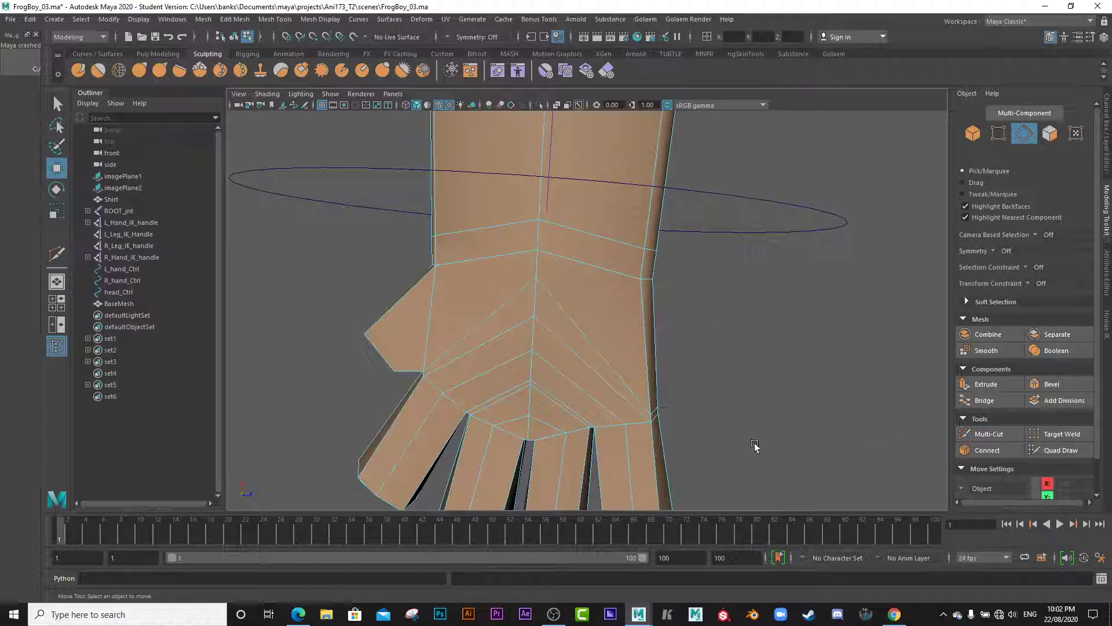
click(537, 264)
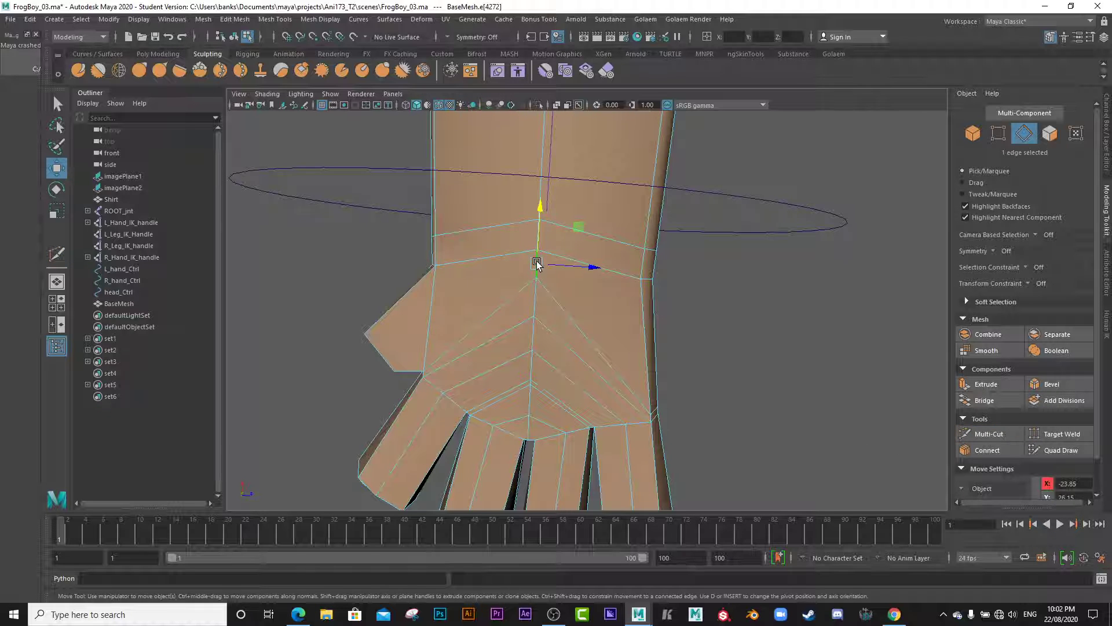
shift+click(534, 298)
shift+click(534, 350)
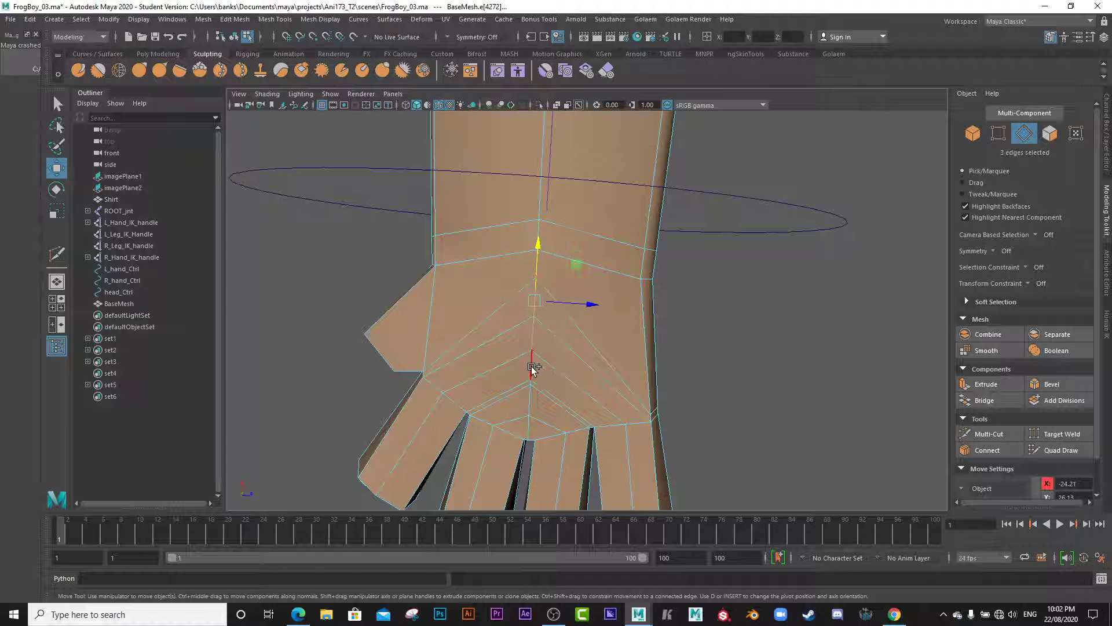
shift+click(535, 400)
scroll(536, 405, up, 4)
alt+middle_drag(519, 407, 585, 283)
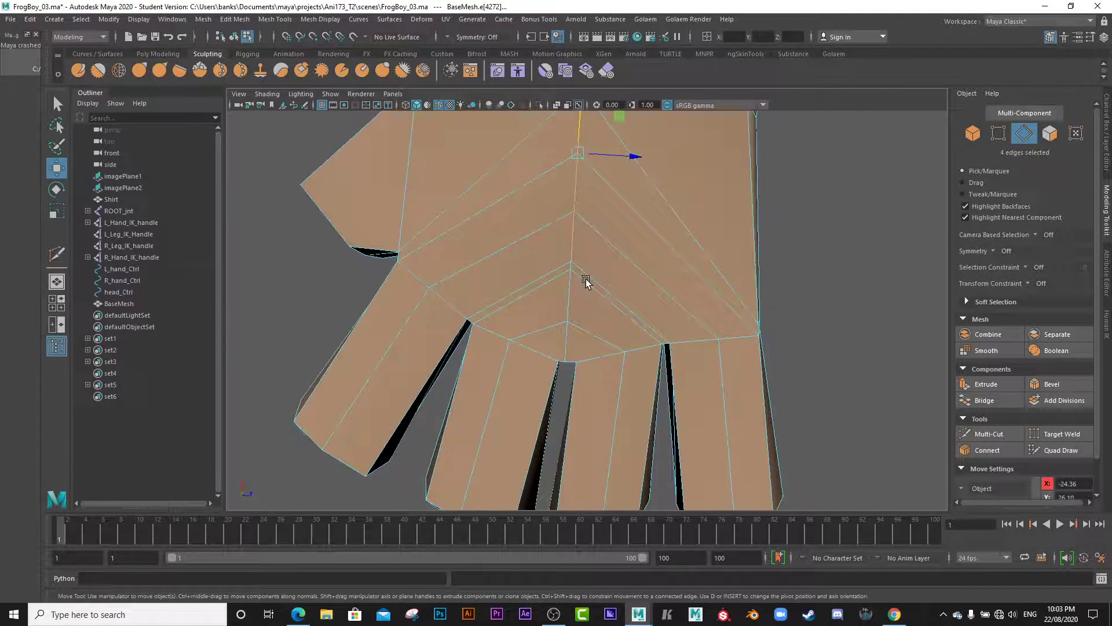
scroll(586, 283, up, 2)
shift+click(568, 255)
shift+click(566, 291)
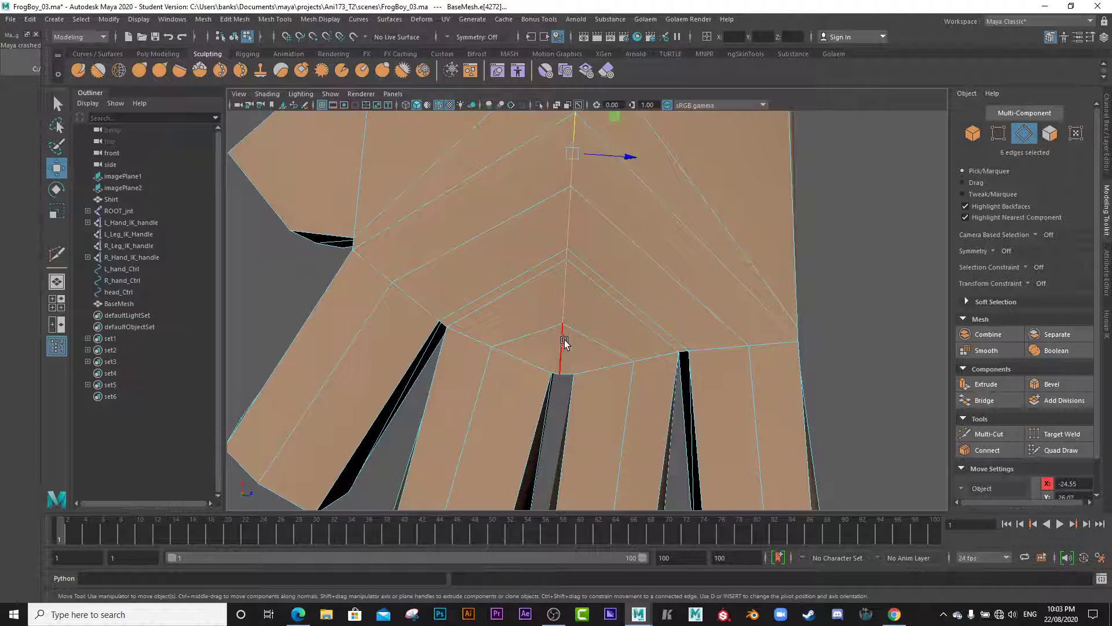
alt+middle_drag(613, 219, 614, 416)
alt+right_drag(698, 371, 625, 322)
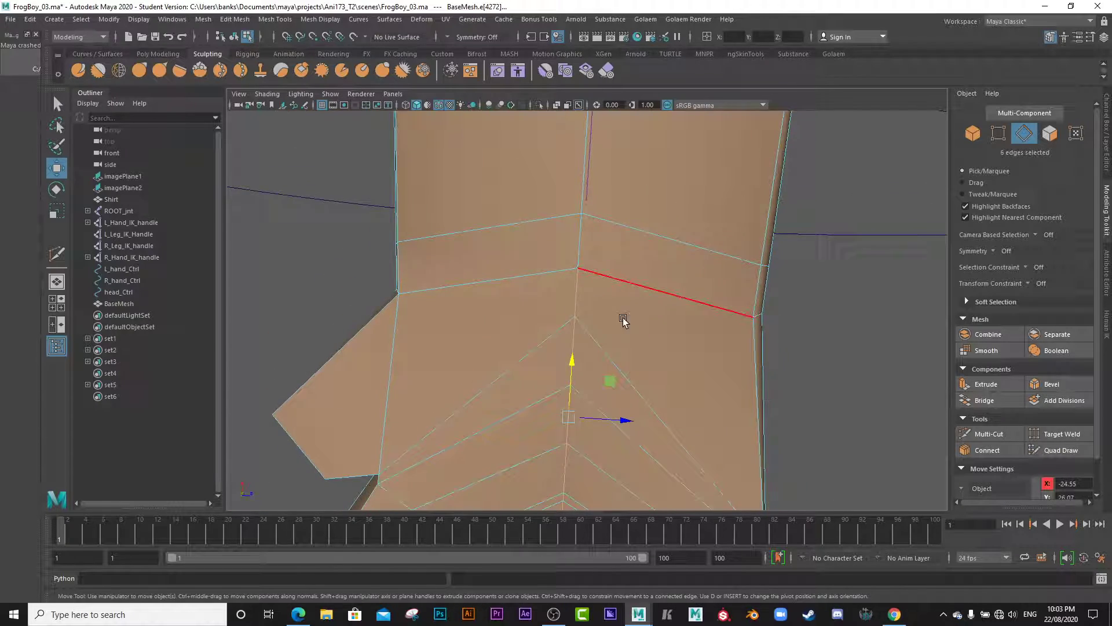
alt+middle_drag(716, 382, 708, 322)
alt+right_drag(708, 321, 672, 301)
scroll(626, 293, down, 3)
scroll(683, 340, up, 5)
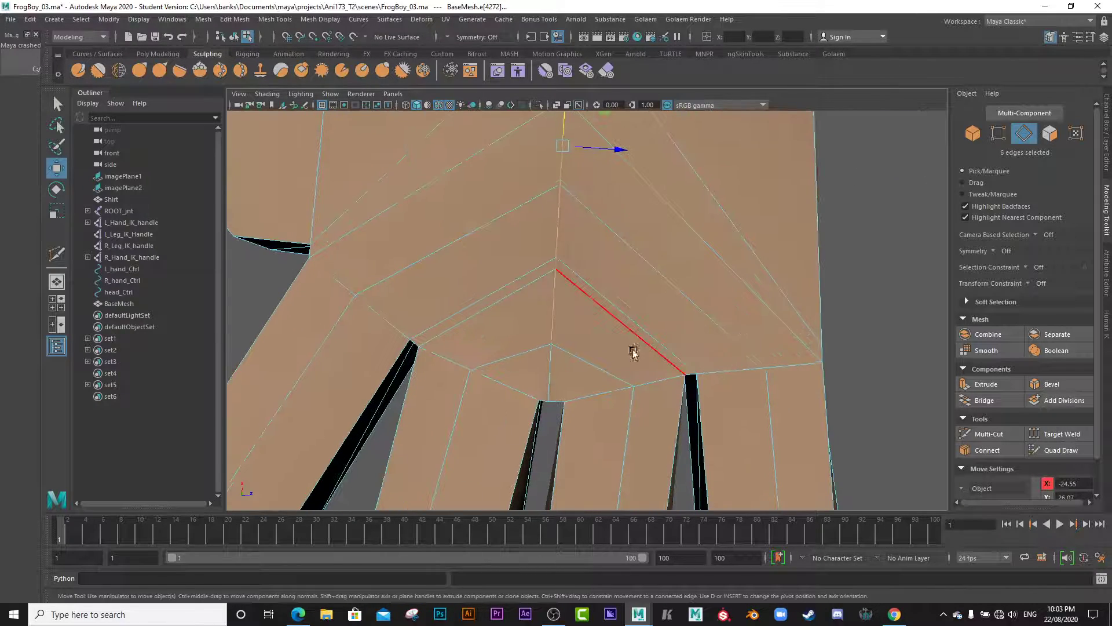
click(1051, 384)
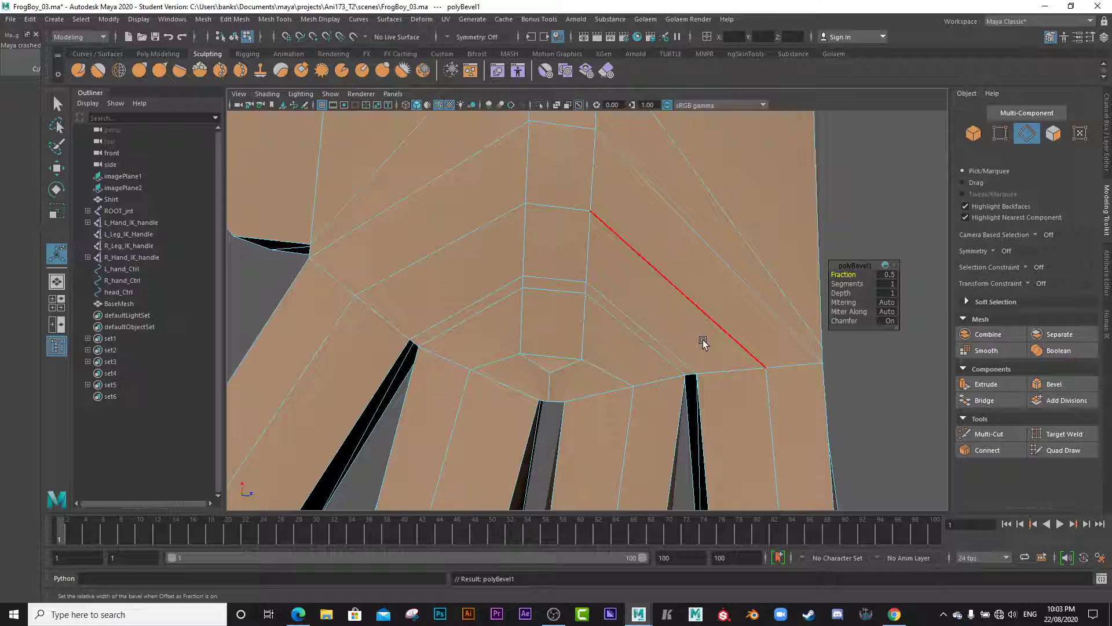
- Move the thumb-side vertex of the bevelled strip's first row below the wrist toward the fingers, level with its neighbour
alt+drag(702, 340, 627, 309)
scroll(627, 308, down, 3)
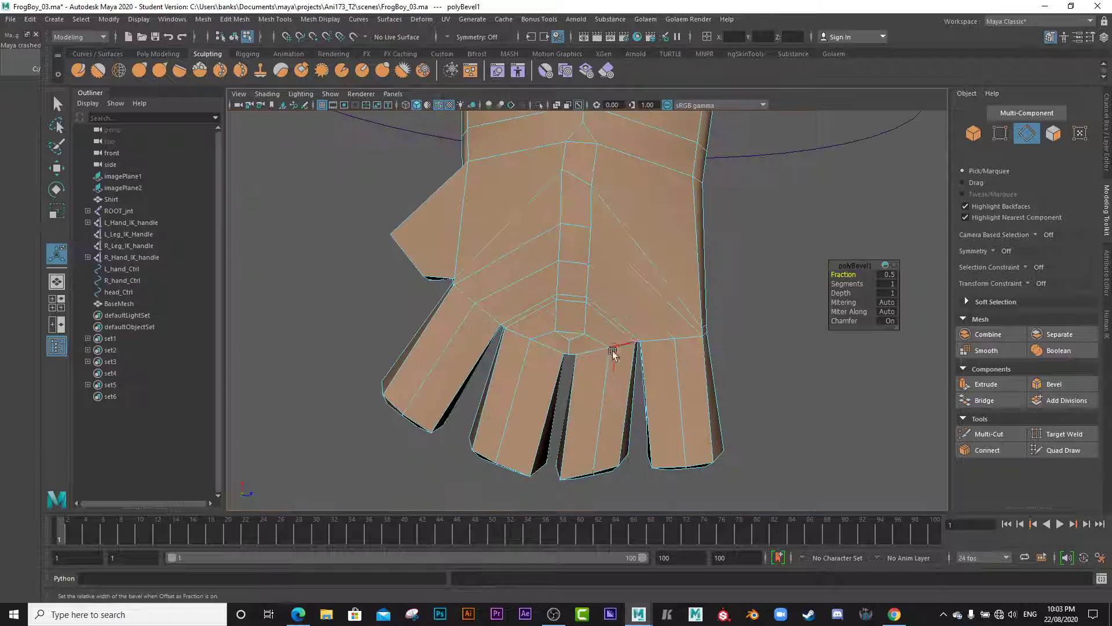
right_drag(572, 181, 523, 190)
click(554, 182)
key(w)
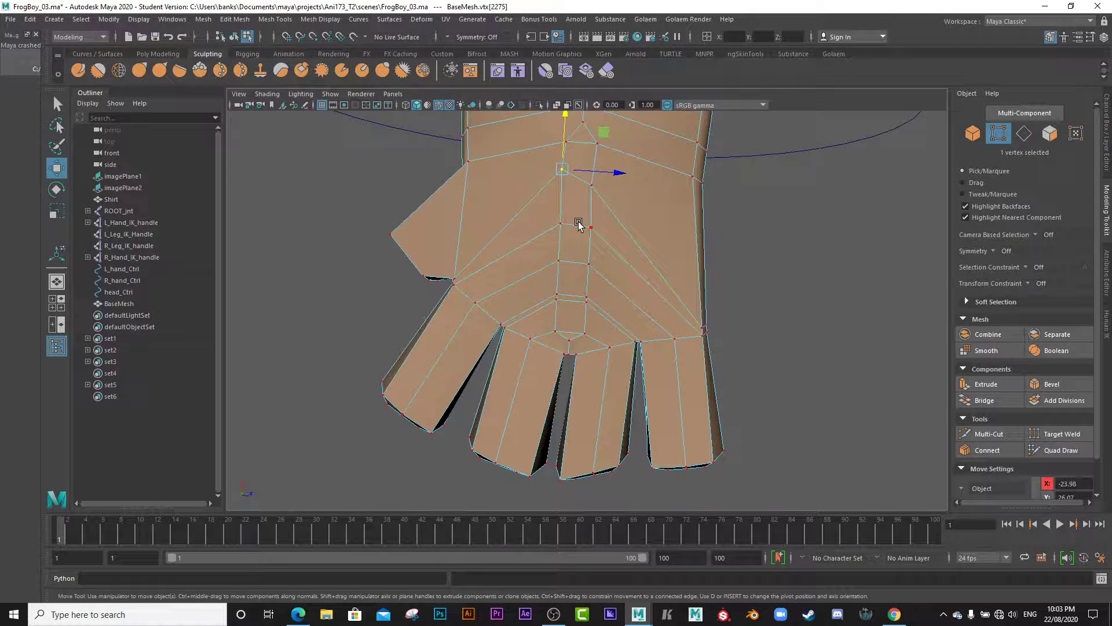
drag(563, 171, 562, 182)
- Spread the two tightly spaced vertex rows of the centre strip, moving the lower pair toward the fingers and the upper pair toward the wrist
scroll(554, 291, up, 4)
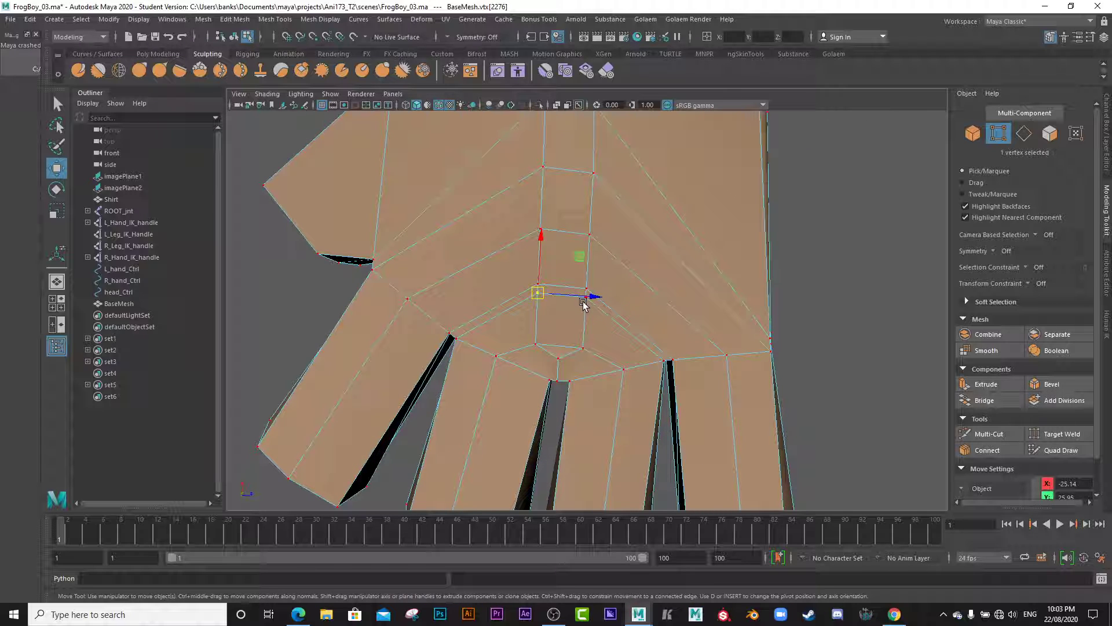
shift+click(584, 302)
drag(563, 242, 567, 268)
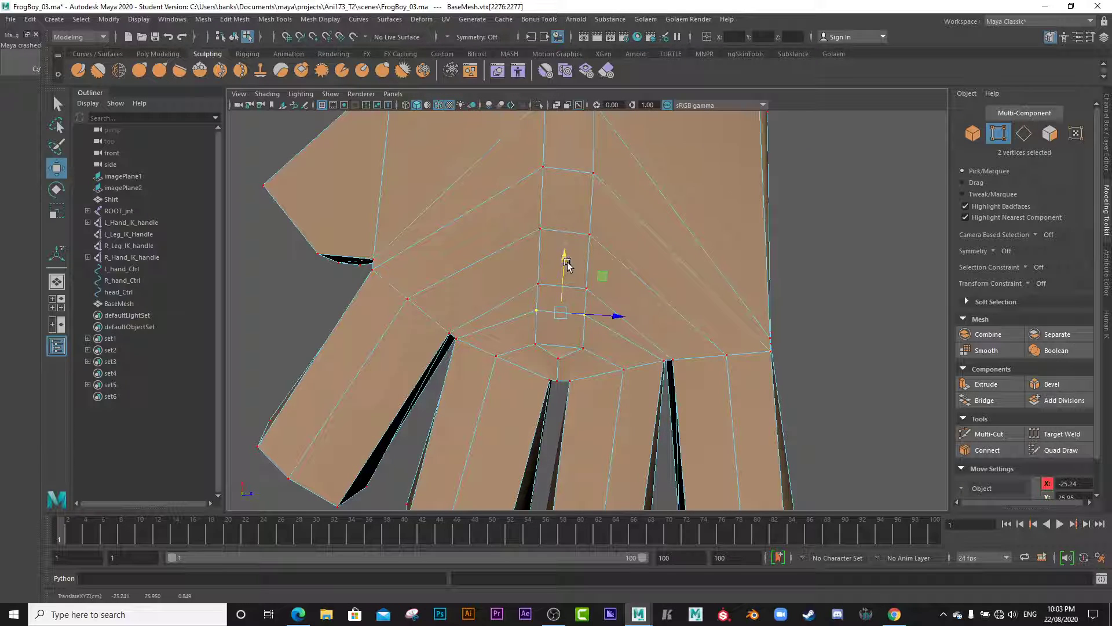
click(542, 287)
shift+click(588, 291)
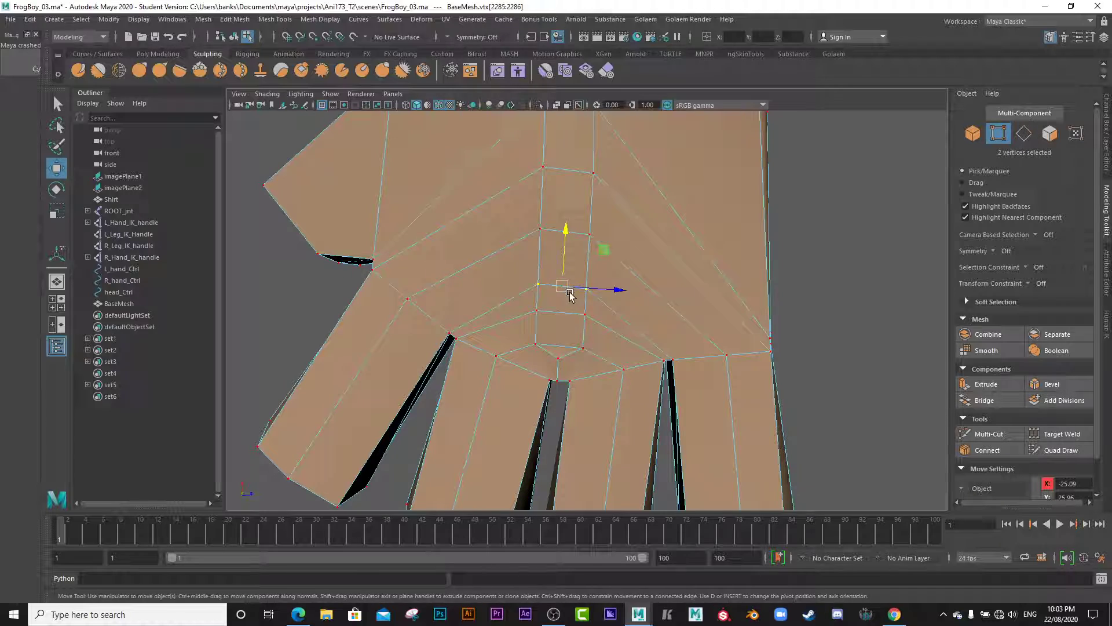
drag(566, 288, 569, 272)
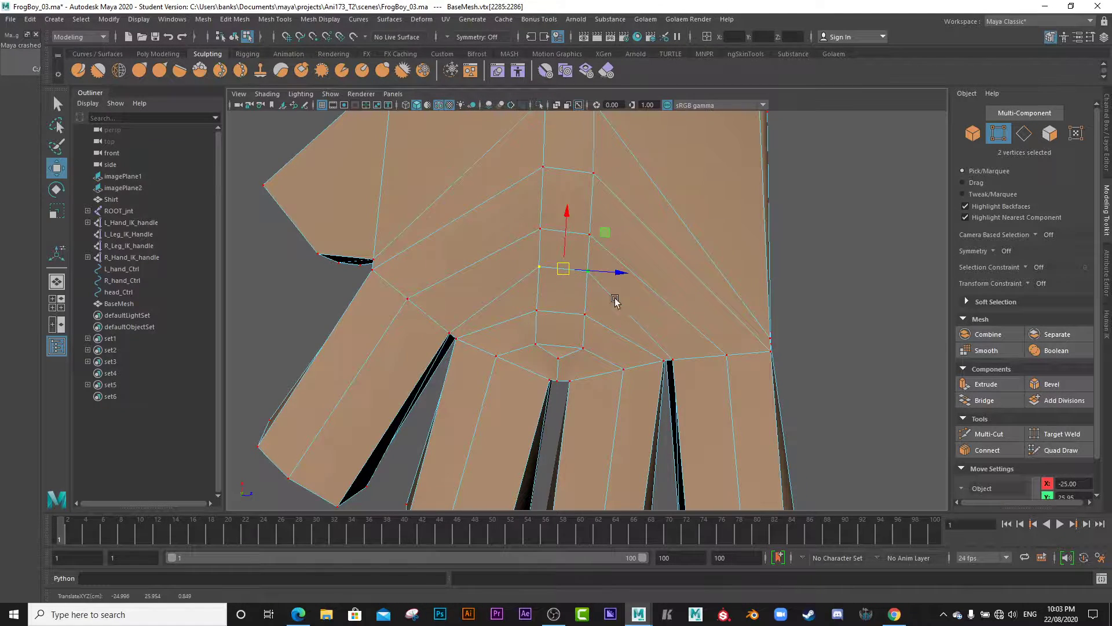
- Cut an edge with Multi-Cut from the thumb-side corner of the upper wrist loop to the adjacent sloping edge of the wrist triangle
alt+drag(613, 300, 533, 266)
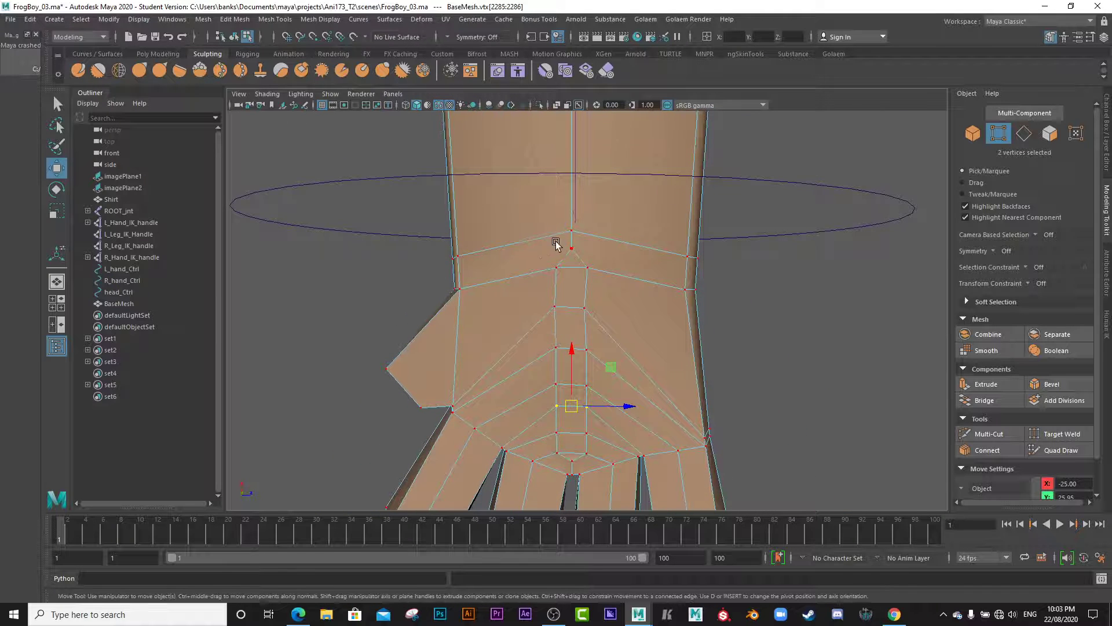
scroll(522, 287, up, 3)
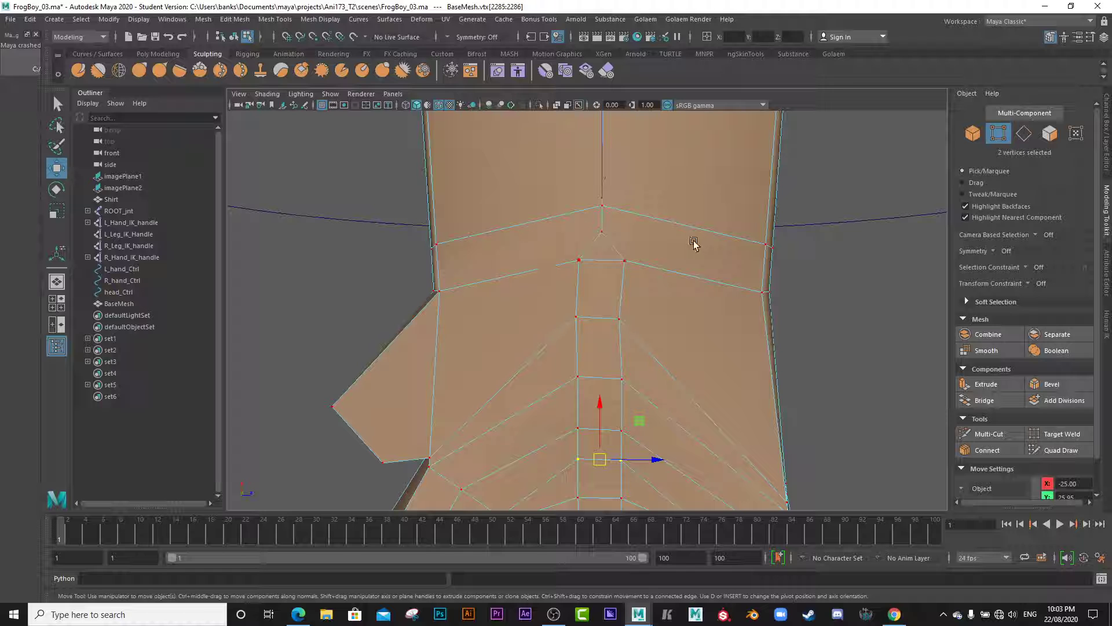
alt+drag(573, 305, 583, 283)
alt+right_drag(584, 282, 583, 343)
alt+middle_drag(583, 342, 582, 356)
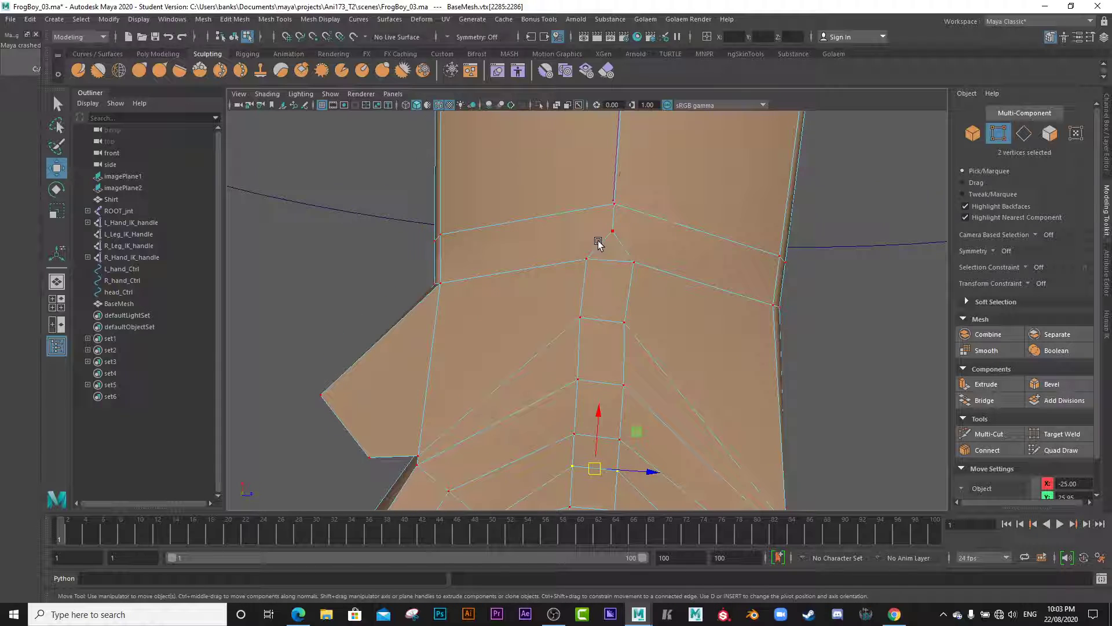
click(989, 435)
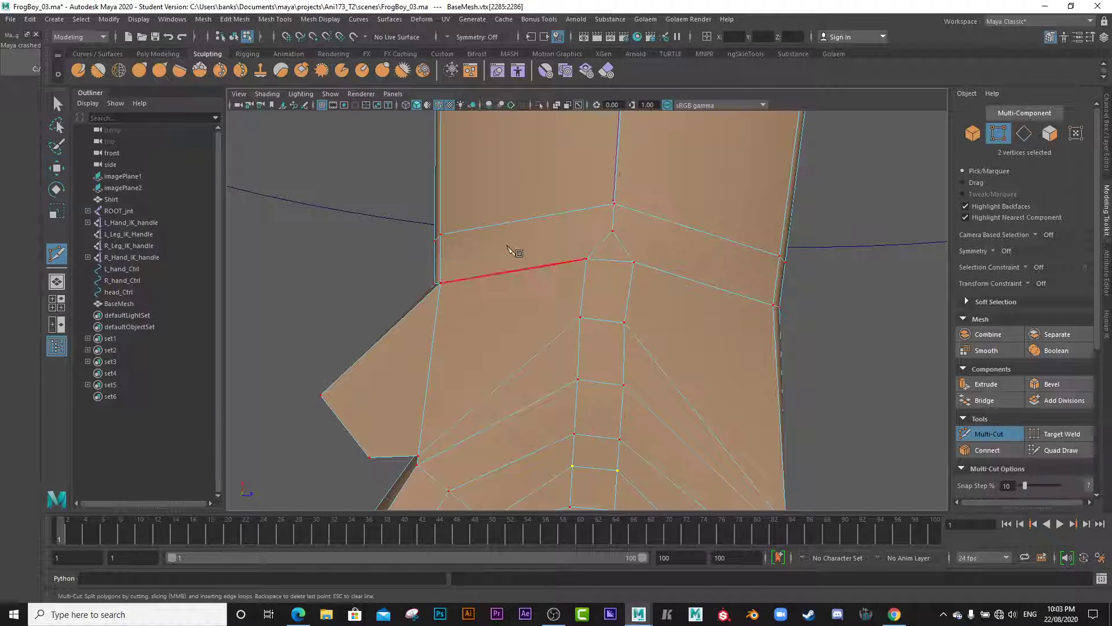
alt+right_drag(600, 288, 603, 242)
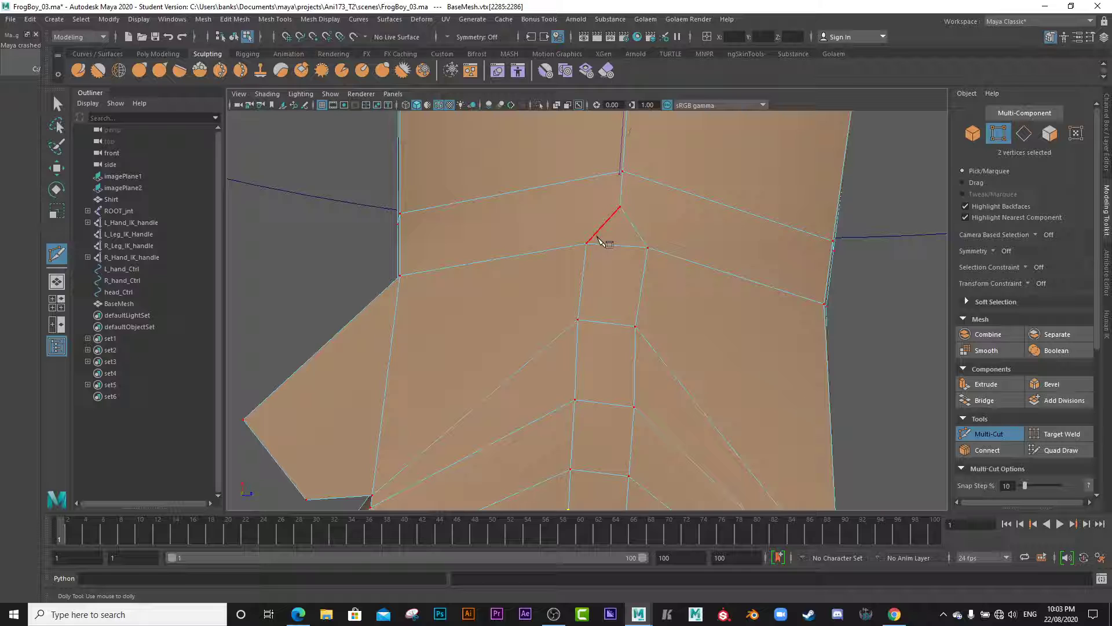
click(400, 214)
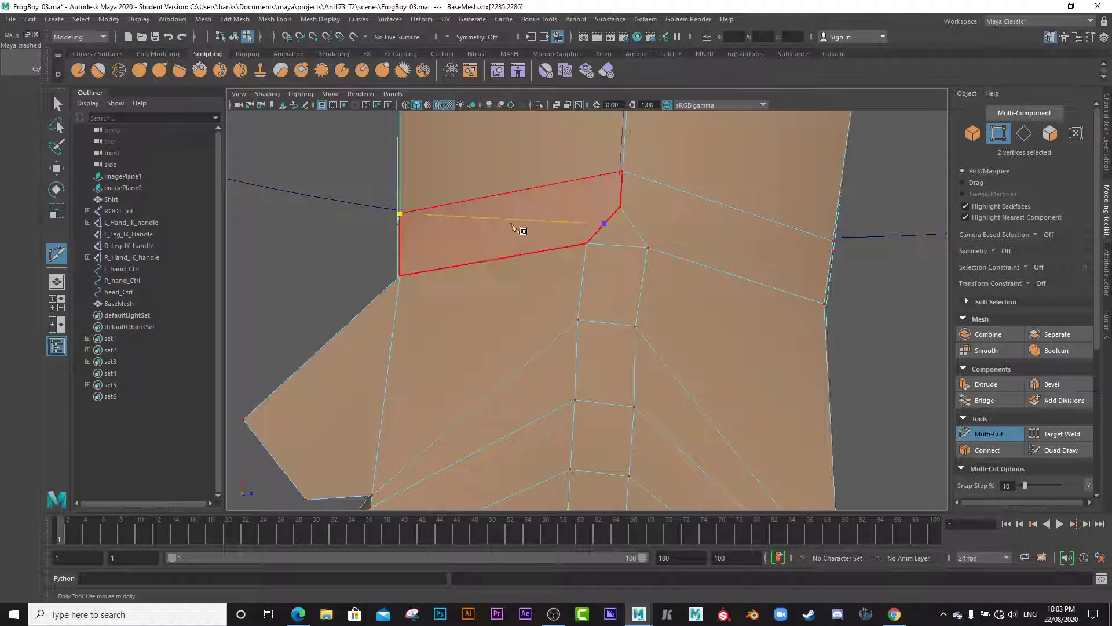
right_click(472, 248)
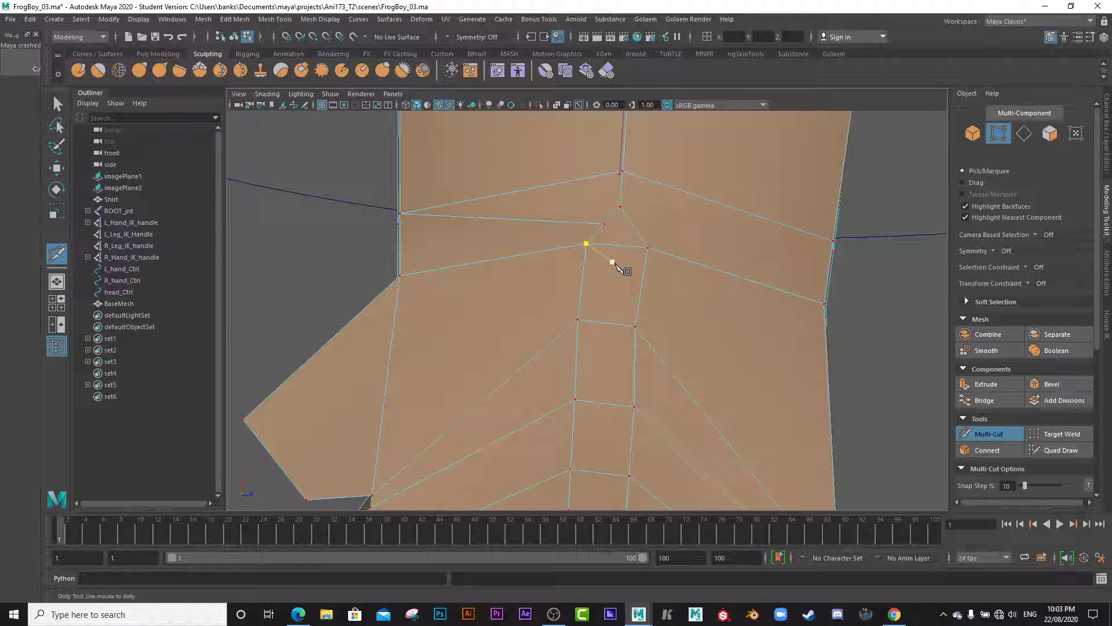
- Cut a matching edge from the opposite corner of the upper wrist loop to the wrist triangle's other sloping edge
alt+middle_drag(621, 246, 484, 246)
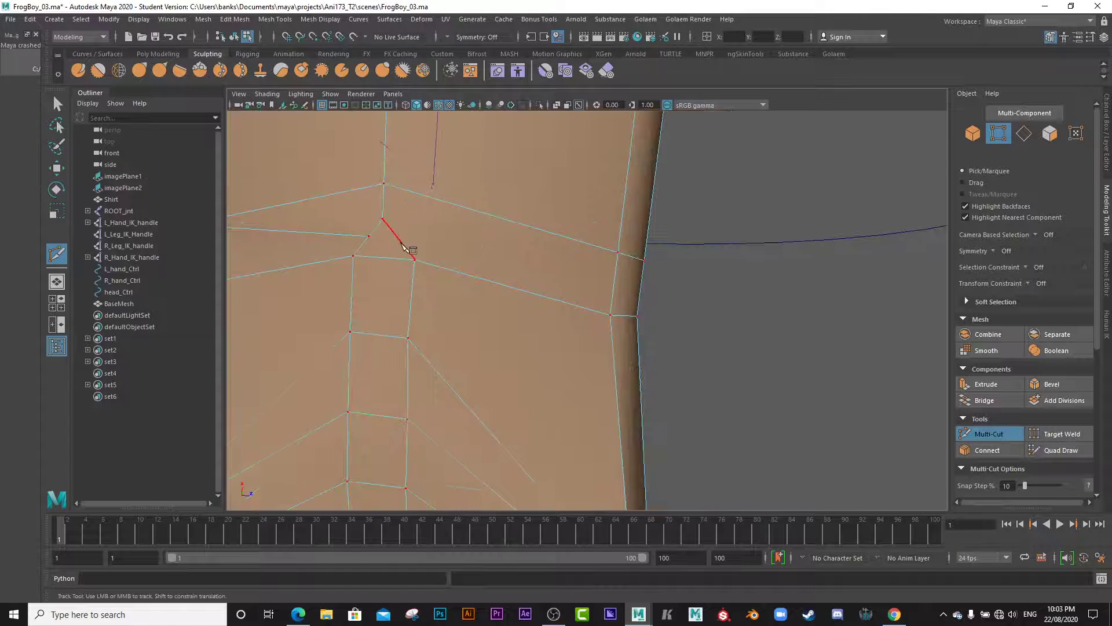
click(619, 253)
right_click(530, 264)
click(415, 260)
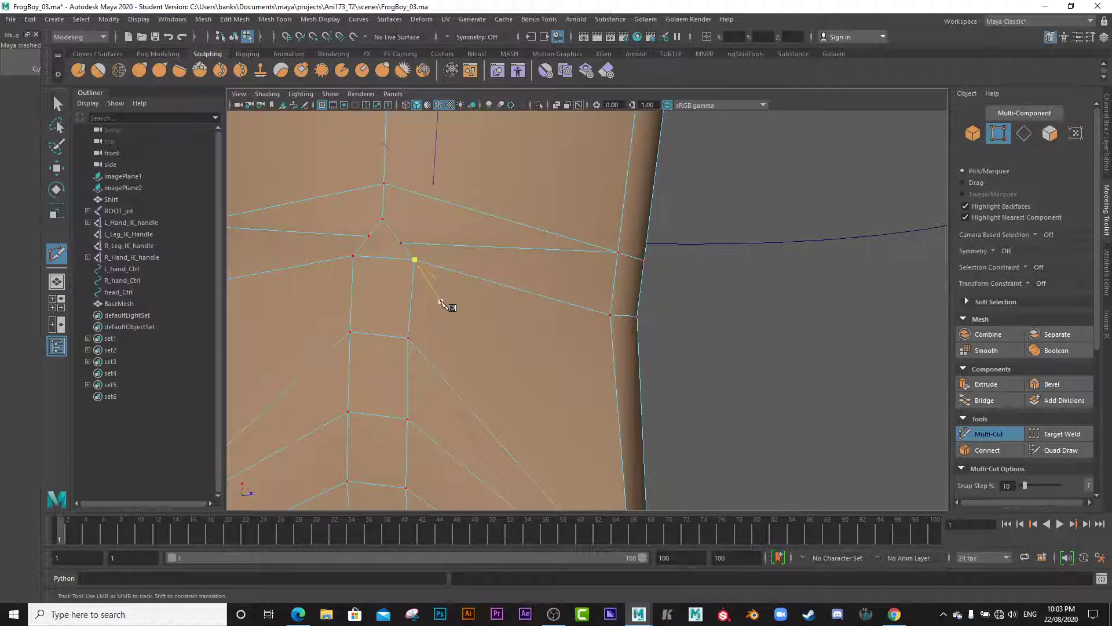
- Cut a new edge line down the middle of the bevelled strip from the wrist triangle to the small triangle above the finger gap
mouse_move(426, 296)
alt+middle_down()
mouse_move(569, 282)
mouse_move(520, 139)
alt+middle_up()
alt+middle_drag(493, 298, 539, 151)
alt+middle_drag(539, 217, 515, 249)
alt+right_drag(577, 266, 650, 294)
alt+middle_drag(615, 283, 671, 322)
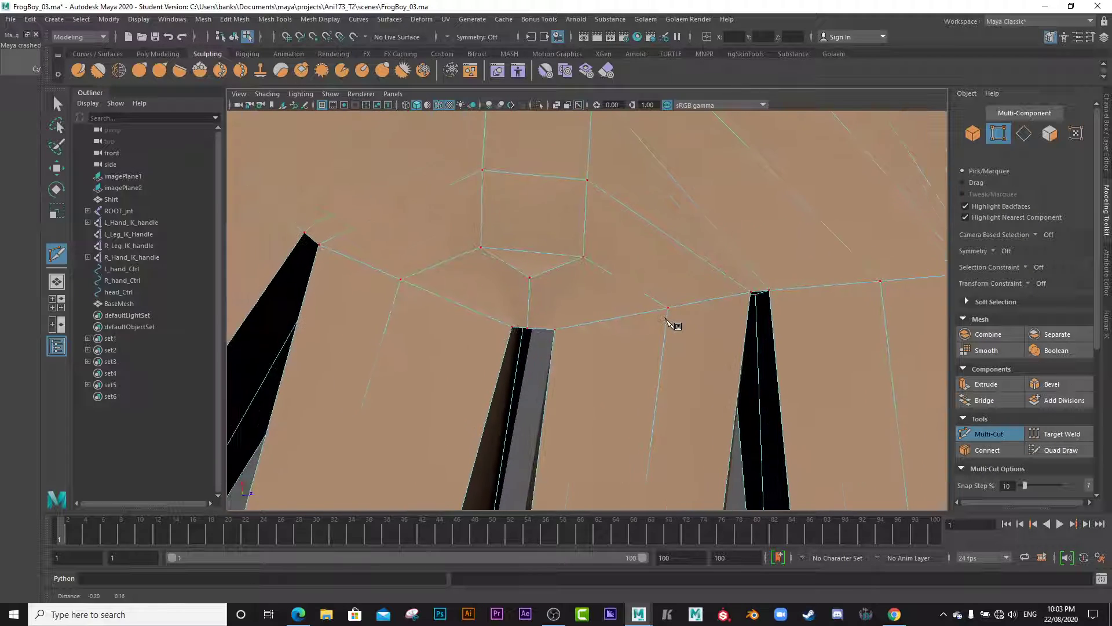
alt+right_drag(670, 322, 647, 313)
alt+middle_drag(647, 312, 640, 281)
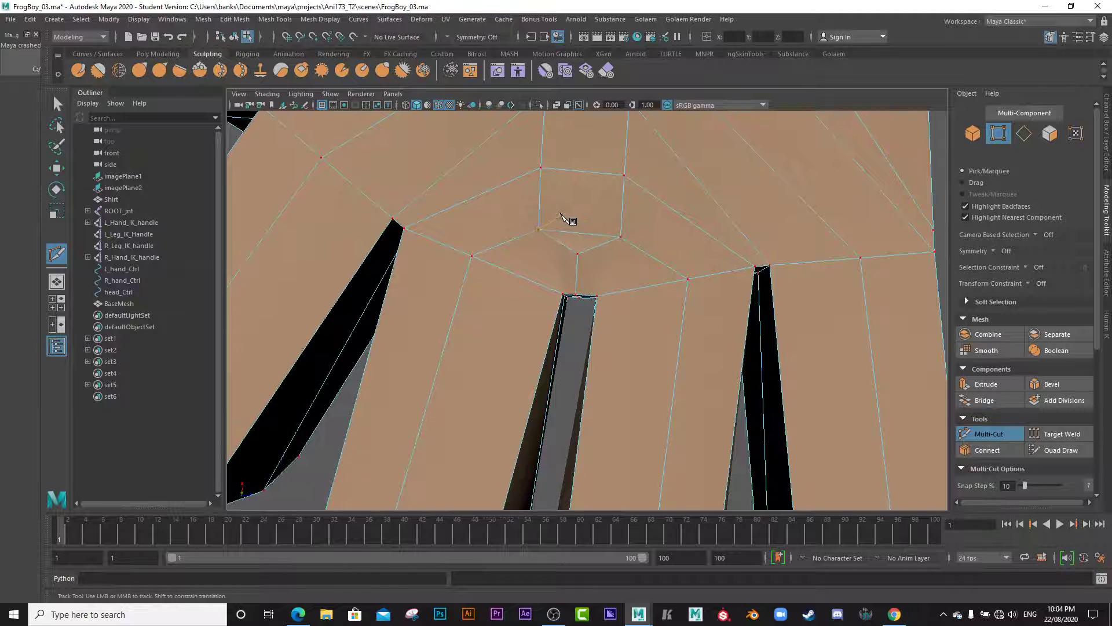
alt+middle_drag(657, 209, 637, 301)
alt+right_drag(637, 302, 455, 252)
alt+middle_drag(446, 252, 459, 323)
alt+middle_drag(575, 210, 581, 213)
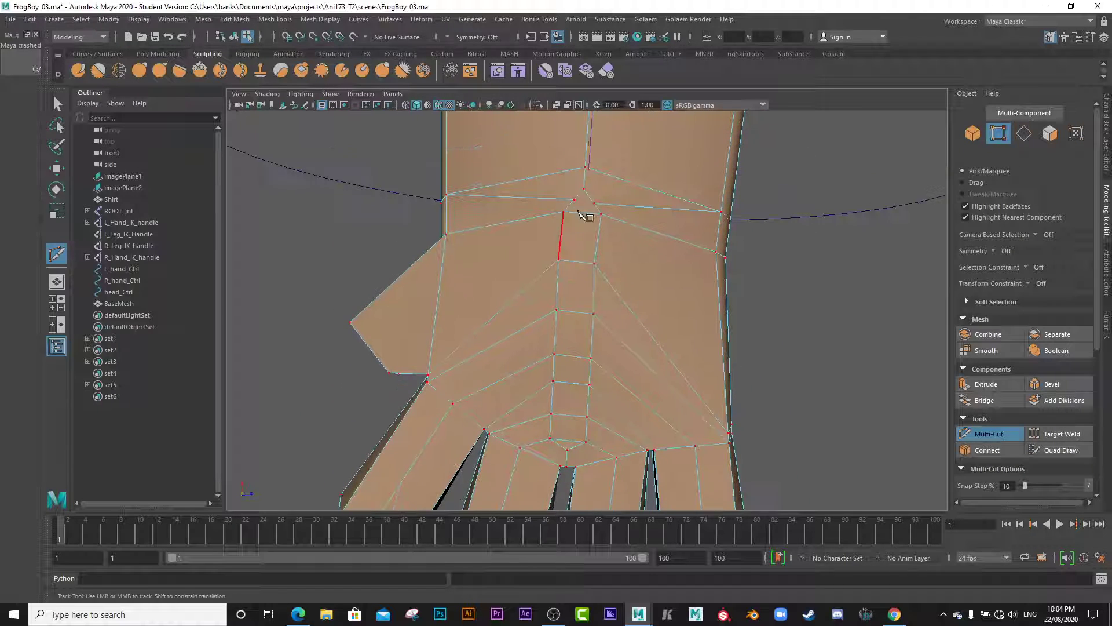
alt+middle_drag(568, 320, 611, 209)
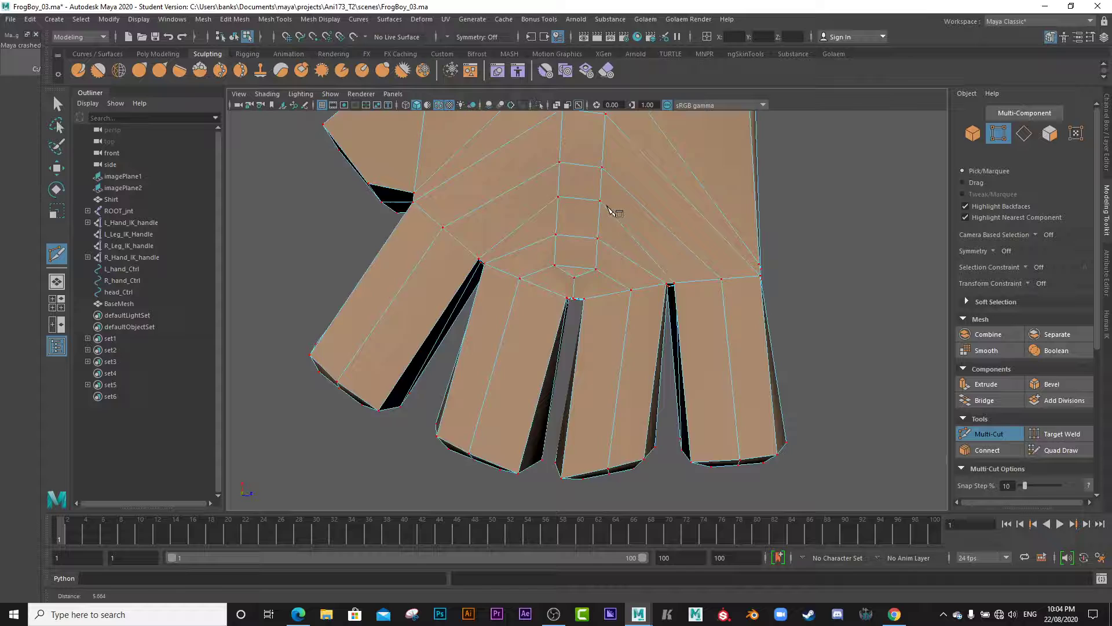
scroll(571, 232, up, 5)
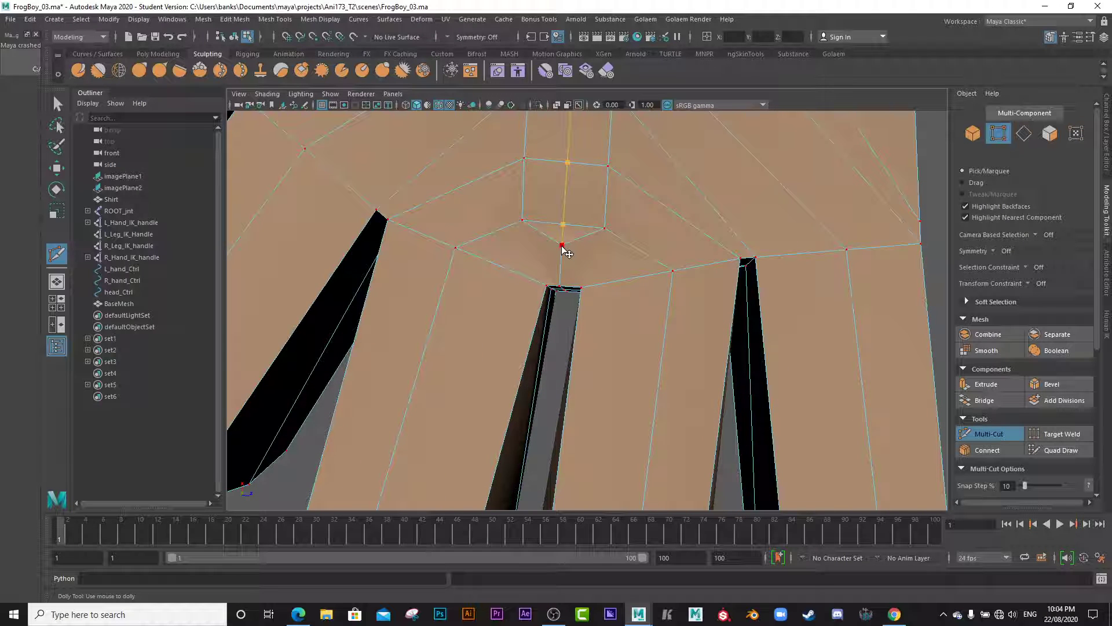
key(Return)
- Delete the short centre edge inside the small triangle above the middle finger gap
click(546, 286)
alt+right_drag(517, 259, 632, 352)
key(w)
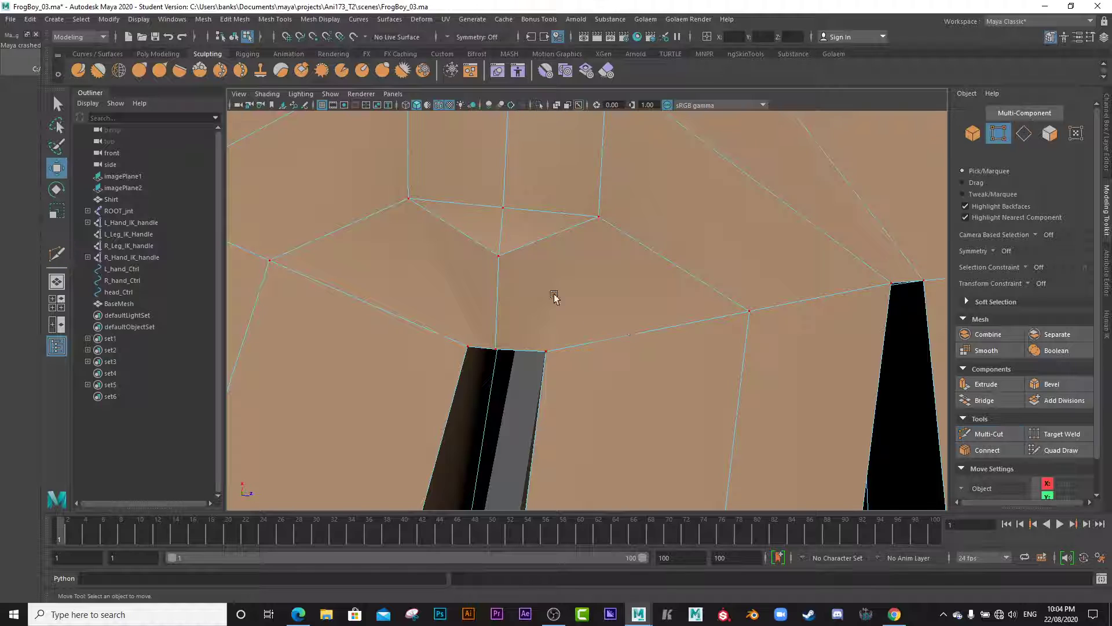
right_drag(509, 236, 509, 198)
click(507, 236)
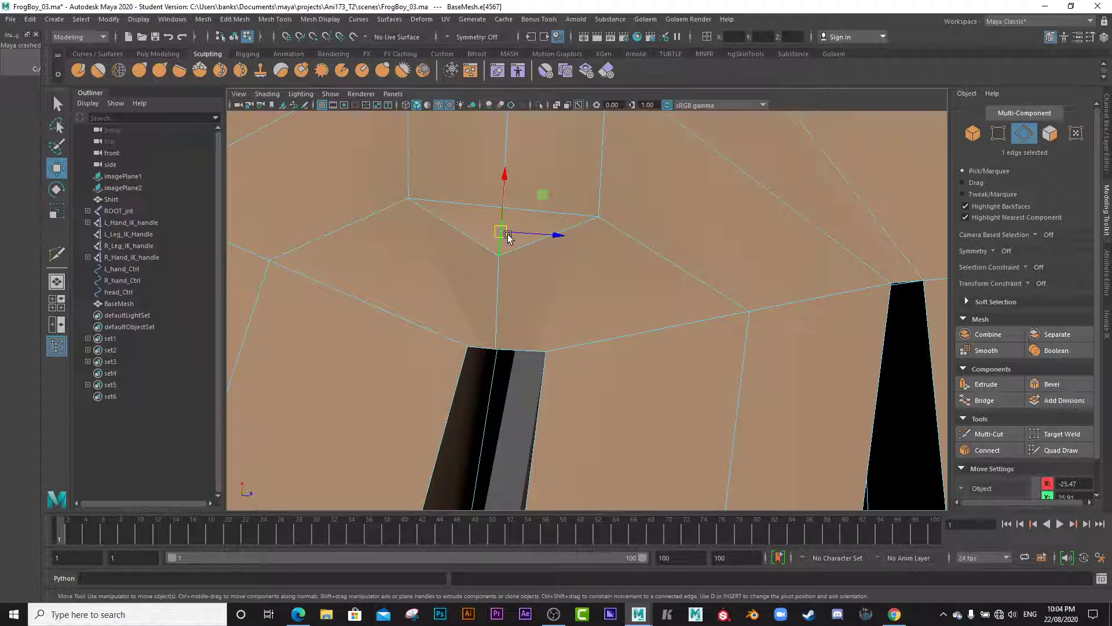
key(Delete)
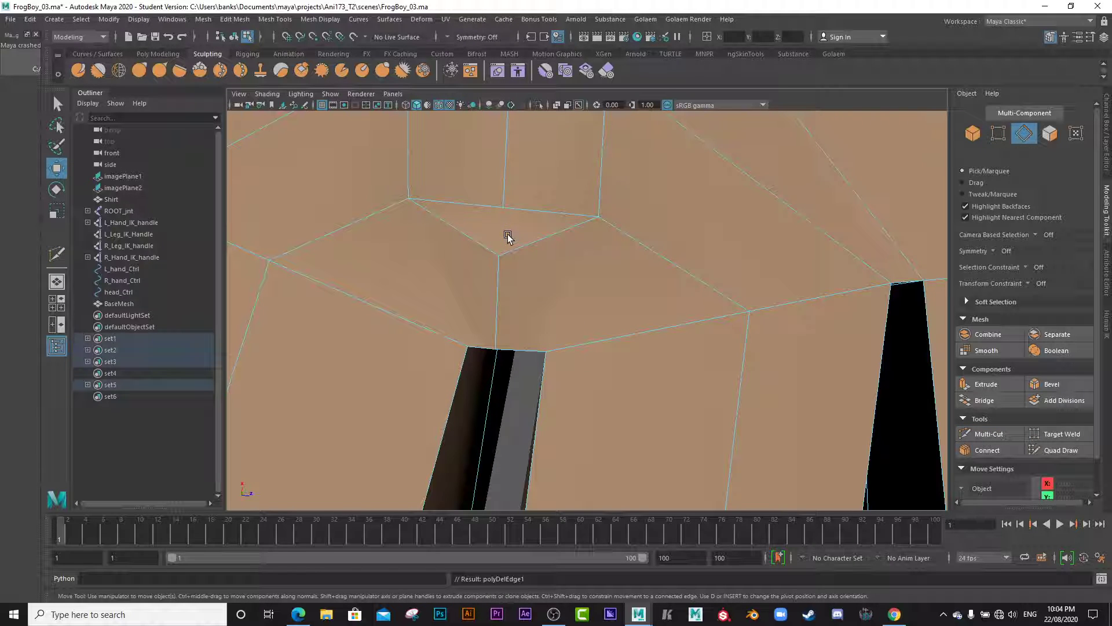
- Move the centre-line vertex on the small triangle's upper edge toward the wrist to open the triangle into a quad
right_drag(509, 209, 447, 206)
click(504, 208)
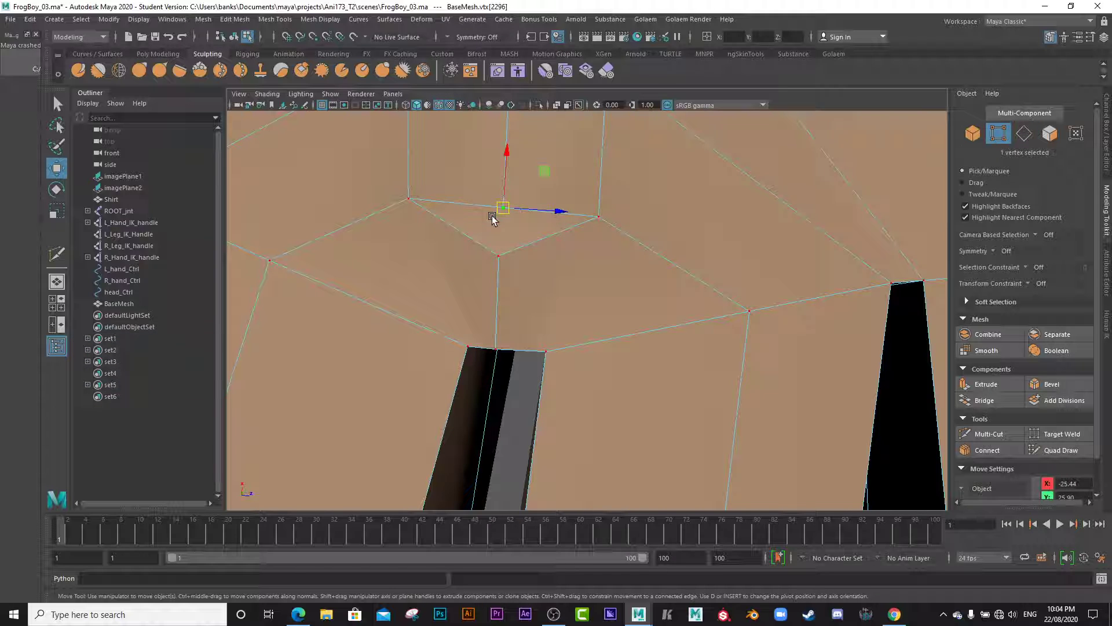
drag(504, 207, 504, 164)
scroll(515, 234, down, 5)
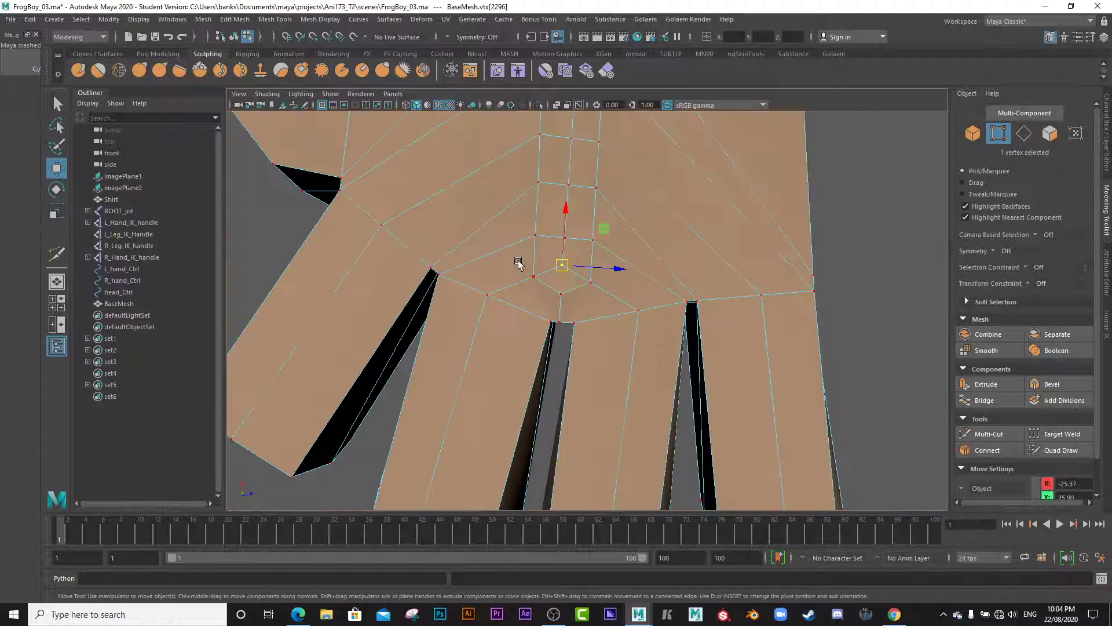
- Merge the stray centre-line vertex near the wrist into the apex of the wrist triangle with Target Weld
alt+middle_drag(544, 192, 544, 411)
alt+middle_drag(548, 374, 558, 415)
alt+right_drag(566, 353, 702, 435)
click(564, 267)
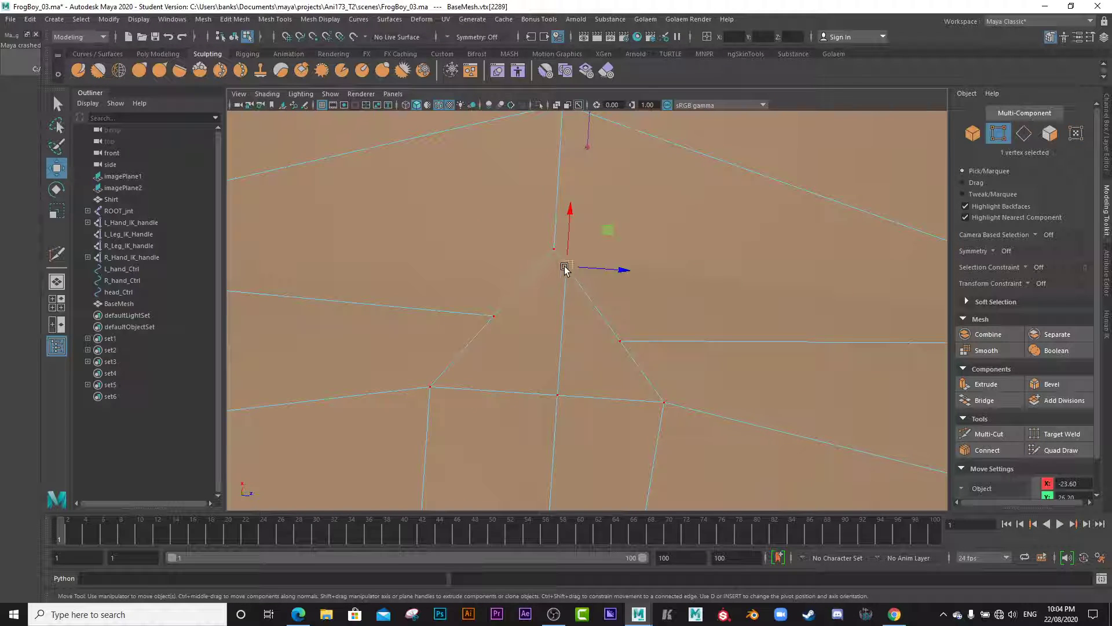
click(1061, 434)
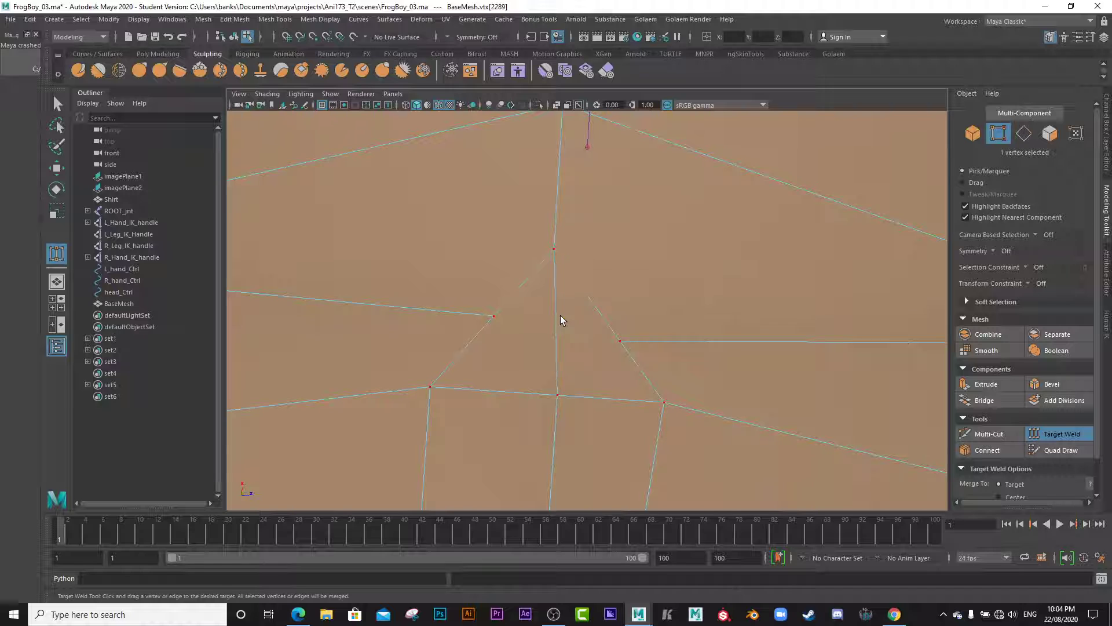
- Move the wrist triangle's two side vertices up and outward, and pull its little-finger-side corner outward along the wrist
scroll(558, 319, down, 2)
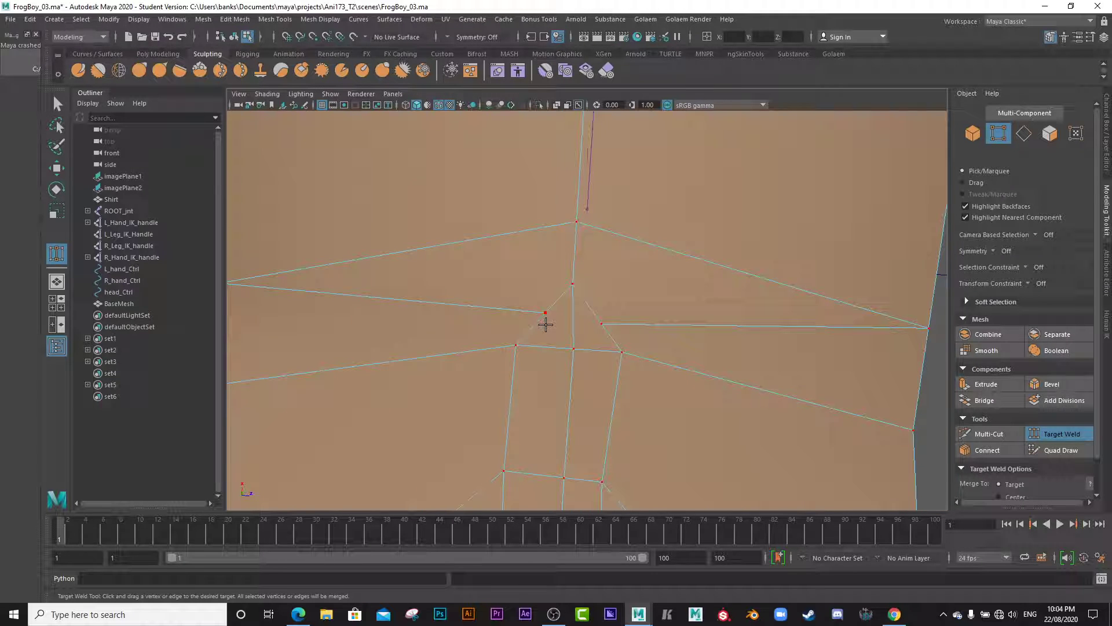
key(q)
click(543, 326)
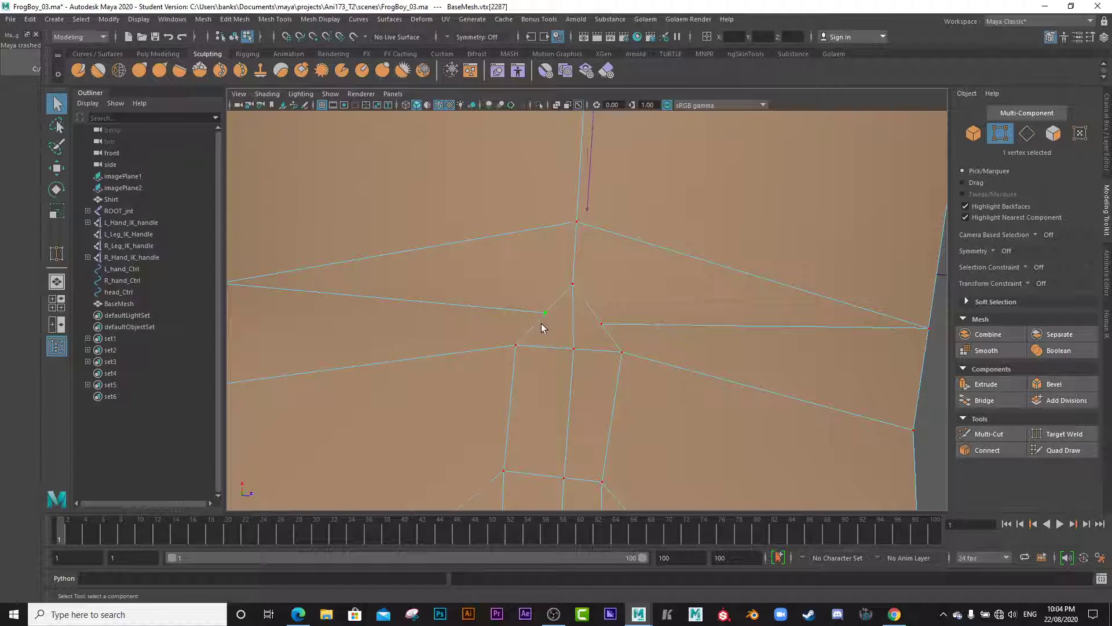
key(w)
drag(546, 314, 526, 299)
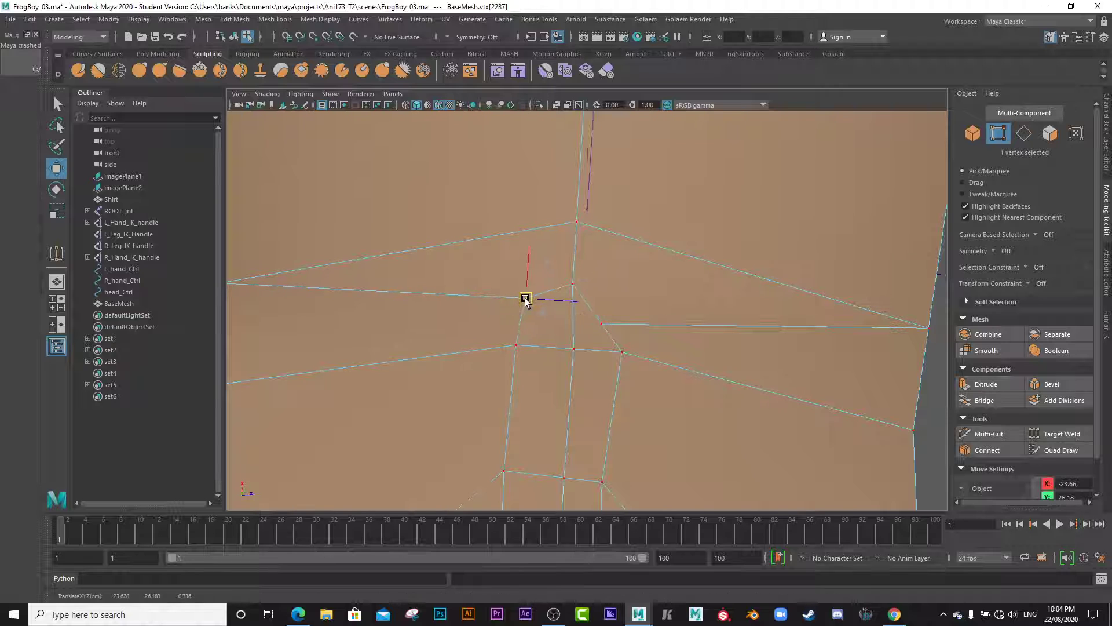
click(603, 323)
drag(603, 324, 646, 295)
click(622, 353)
drag(623, 353, 720, 370)
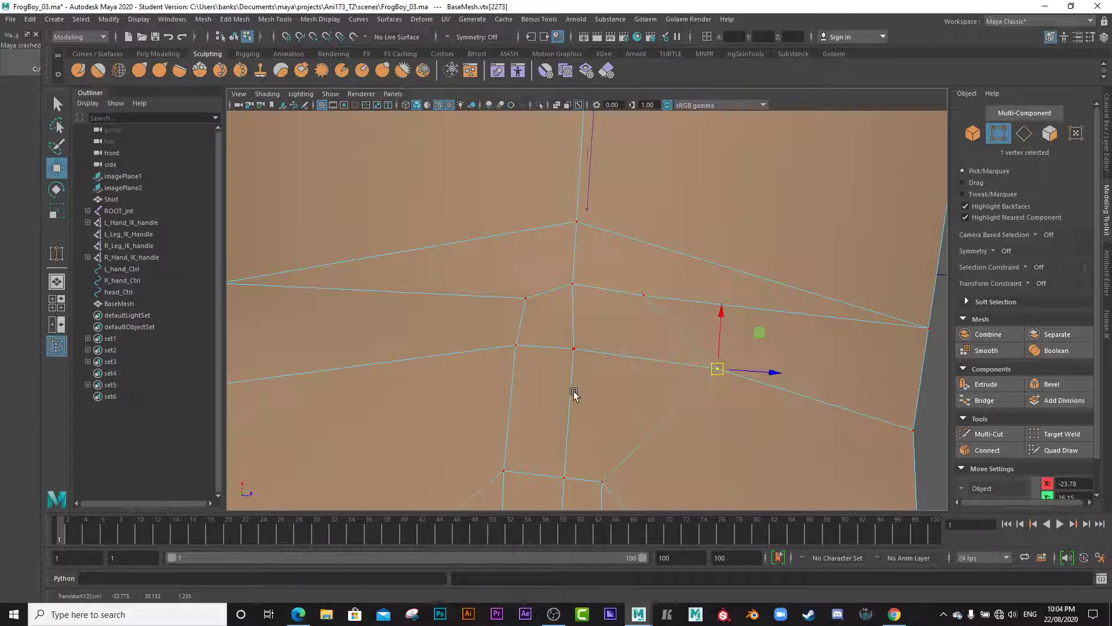
- Move the wrist triangle's thumb-side vertex farther outward and raise the centre vertex of the upper wrist loop up the arm
scroll(561, 426, down, 5)
alt+middle_drag(542, 431, 537, 337)
click(537, 242)
click(552, 209)
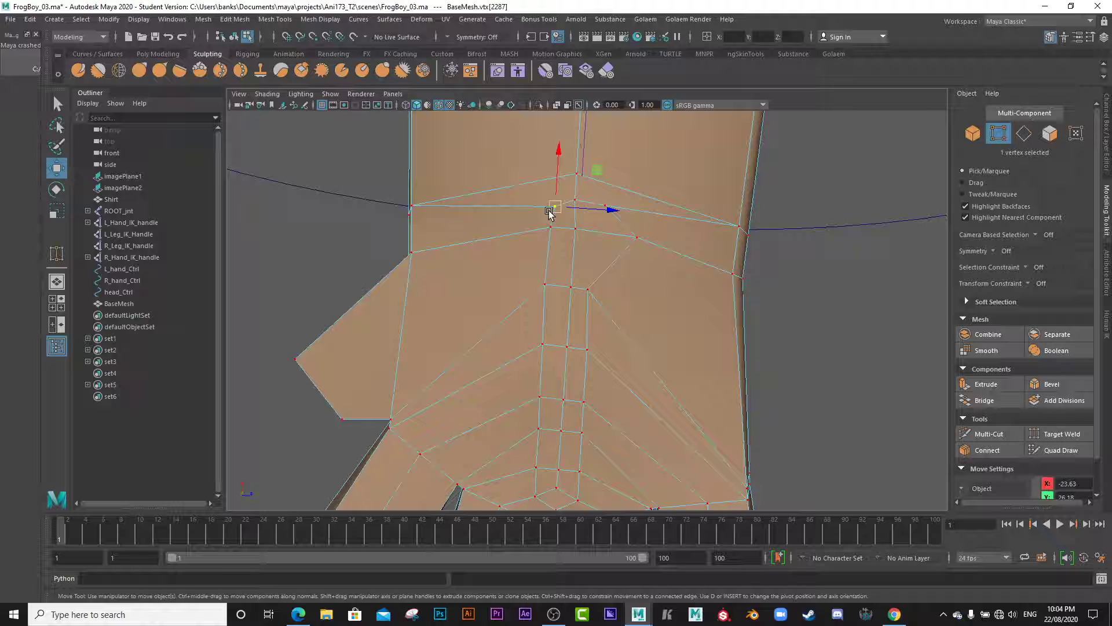
drag(553, 209, 516, 209)
click(577, 174)
drag(578, 177, 578, 154)
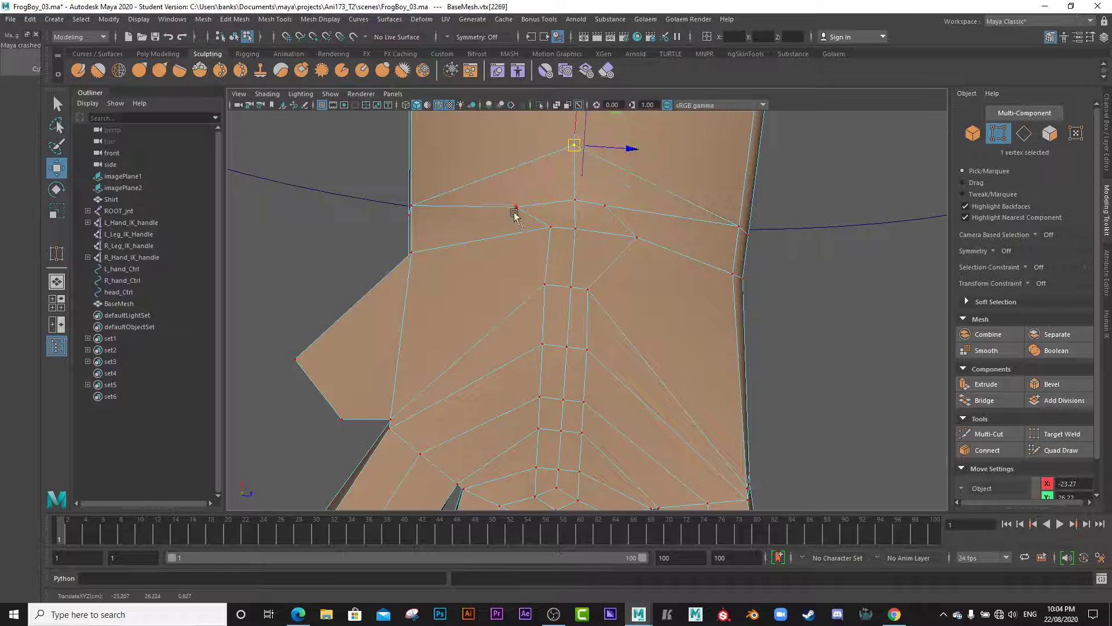
- Pull the strip's thumb-side wrist corner outward and down, and shift the vertex above it farther toward the thumb side
click(551, 226)
drag(551, 227, 482, 257)
click(516, 207)
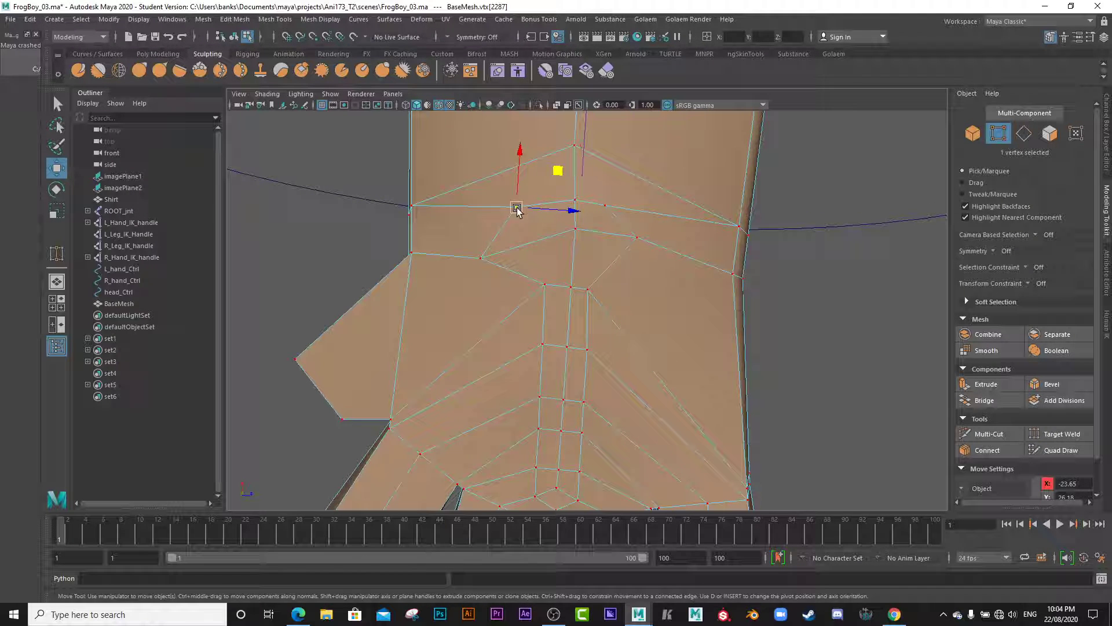
drag(516, 210, 496, 209)
- Move the three little-finger-side vertices of the central strip's upper rows at the wrist outward toward the hand's edge
click(605, 206)
drag(605, 207, 656, 255)
click(638, 239)
click(628, 302)
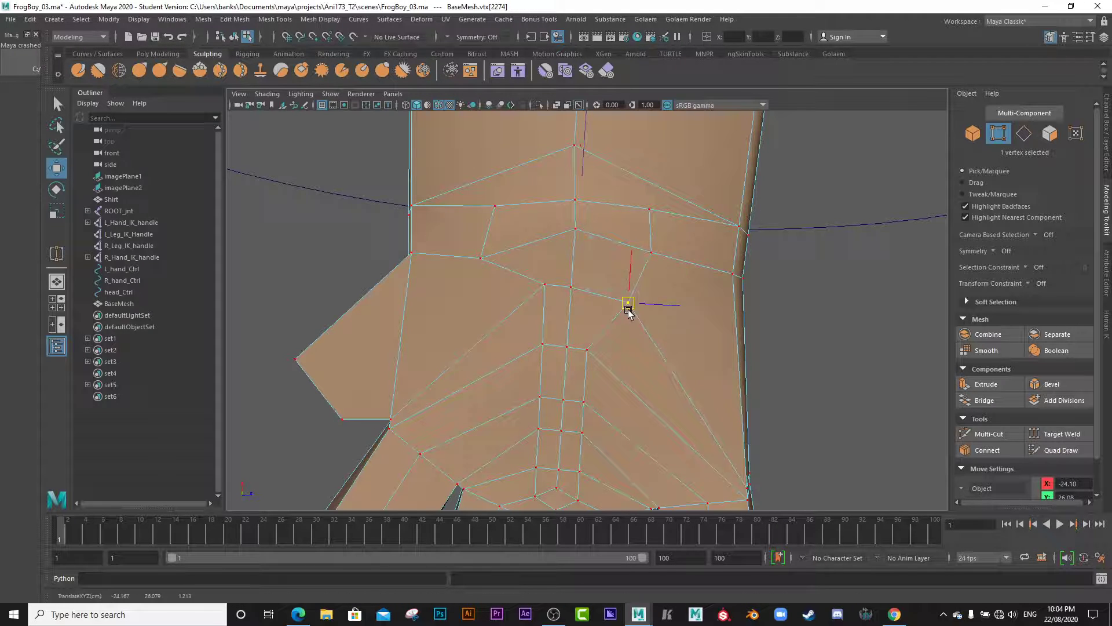
drag(628, 310, 638, 314)
- Pull the central strip's three upper thumb-side vertices on the back of the hand outward to widen its rows
click(545, 285)
drag(544, 286, 483, 315)
alt+middle_drag(482, 380, 466, 314)
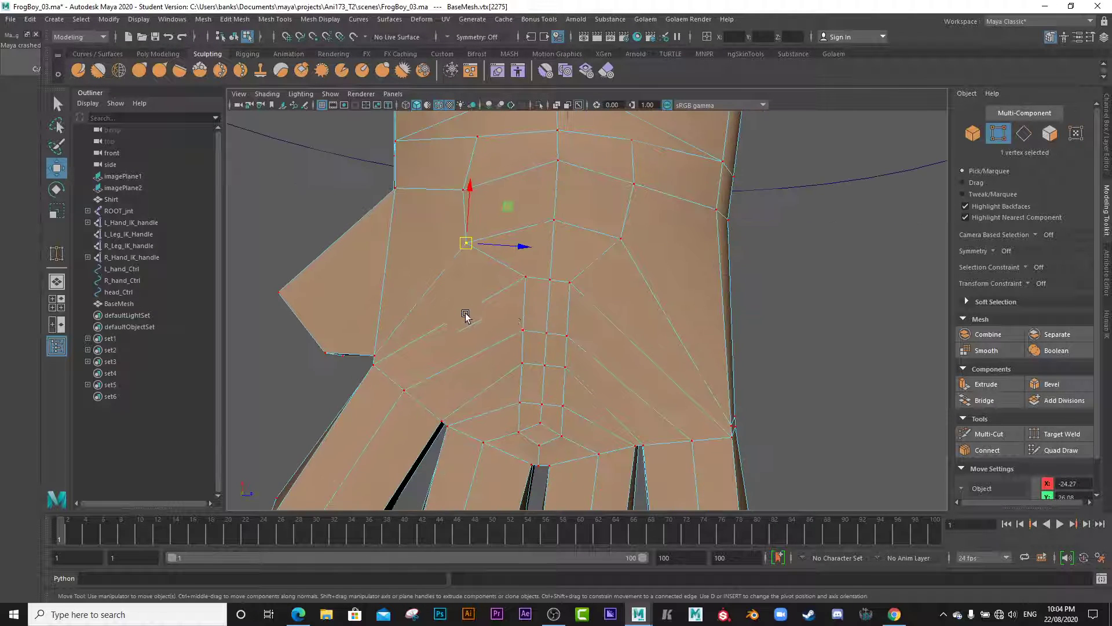
click(526, 277)
drag(526, 278, 464, 298)
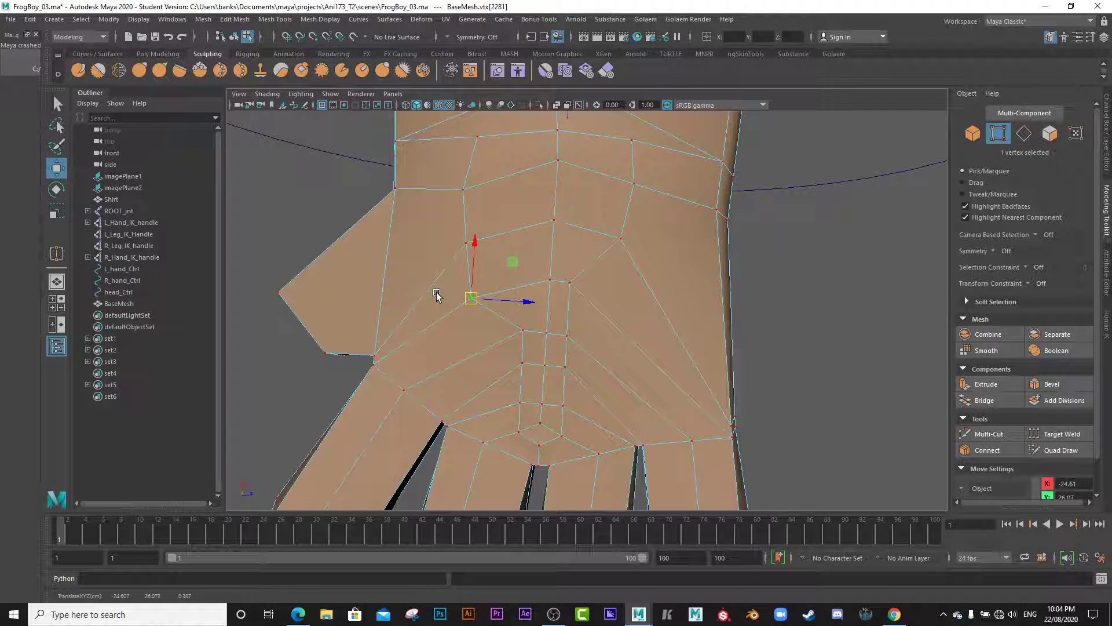
click(522, 331)
drag(522, 330, 475, 345)
- Spread the strip's lower little-finger-side vertices outward and down to match the widened thumb side
click(571, 282)
drag(570, 282, 615, 304)
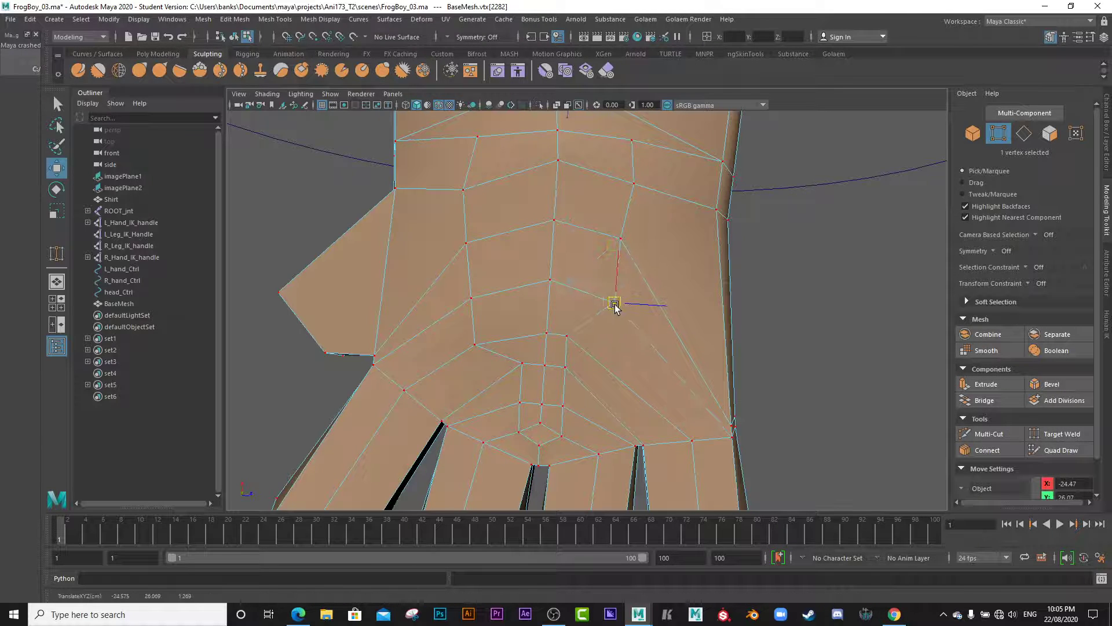
click(569, 336)
drag(568, 336, 594, 388)
click(566, 368)
- Move the strip's lowest thumb-side vertices outward near the knuckles, and nudge the matching little-finger-side vertices outward and down
click(522, 364)
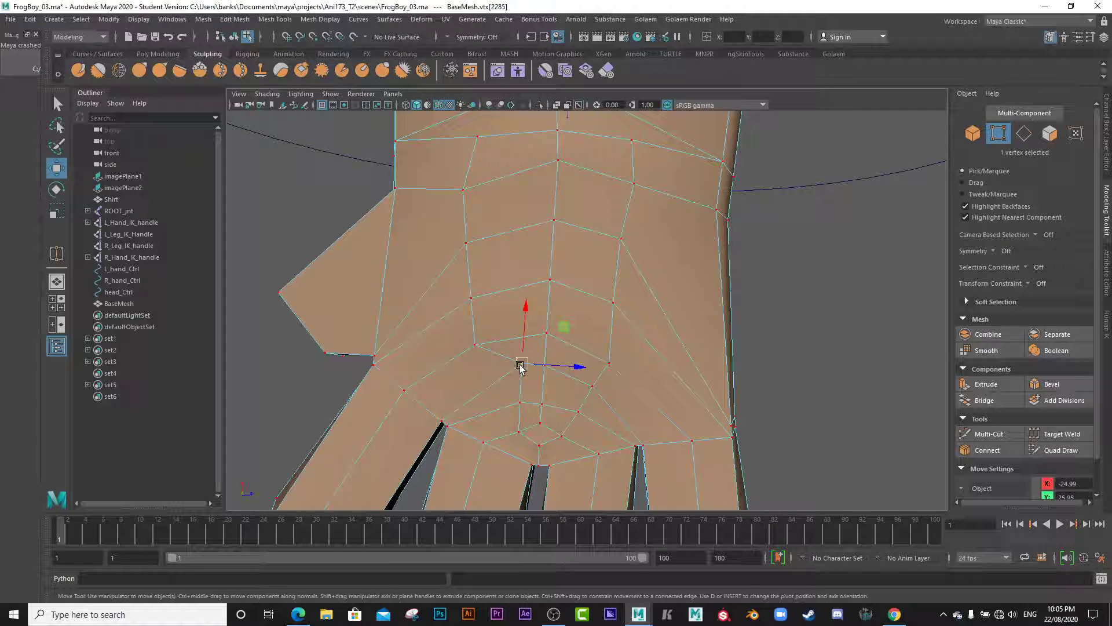
drag(522, 363, 501, 410)
click(520, 403)
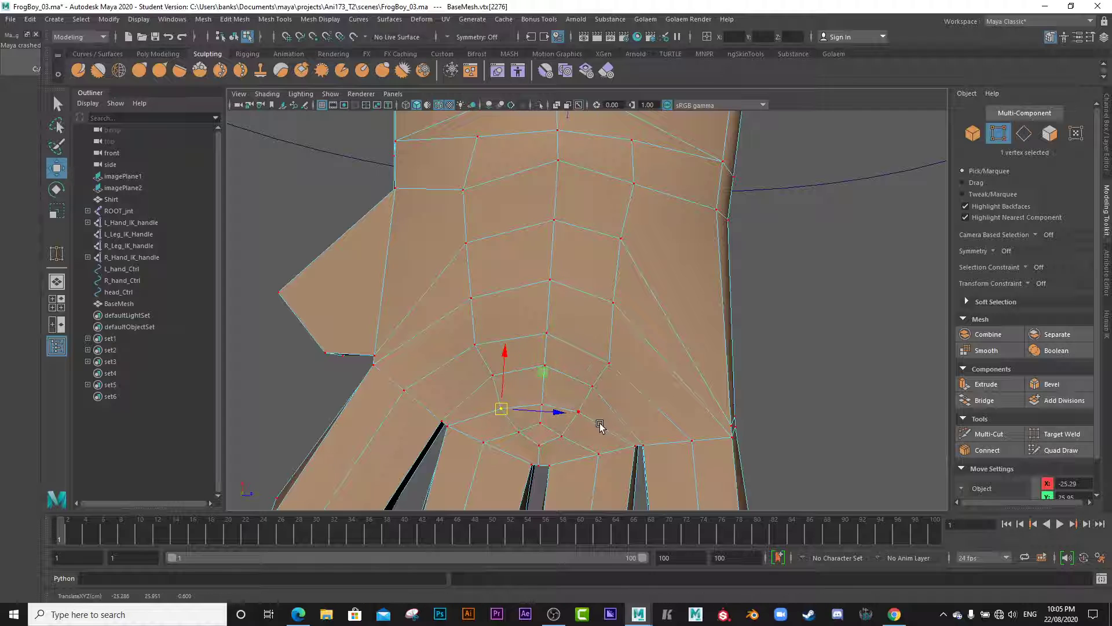
click(578, 414)
drag(578, 414, 601, 395)
click(593, 388)
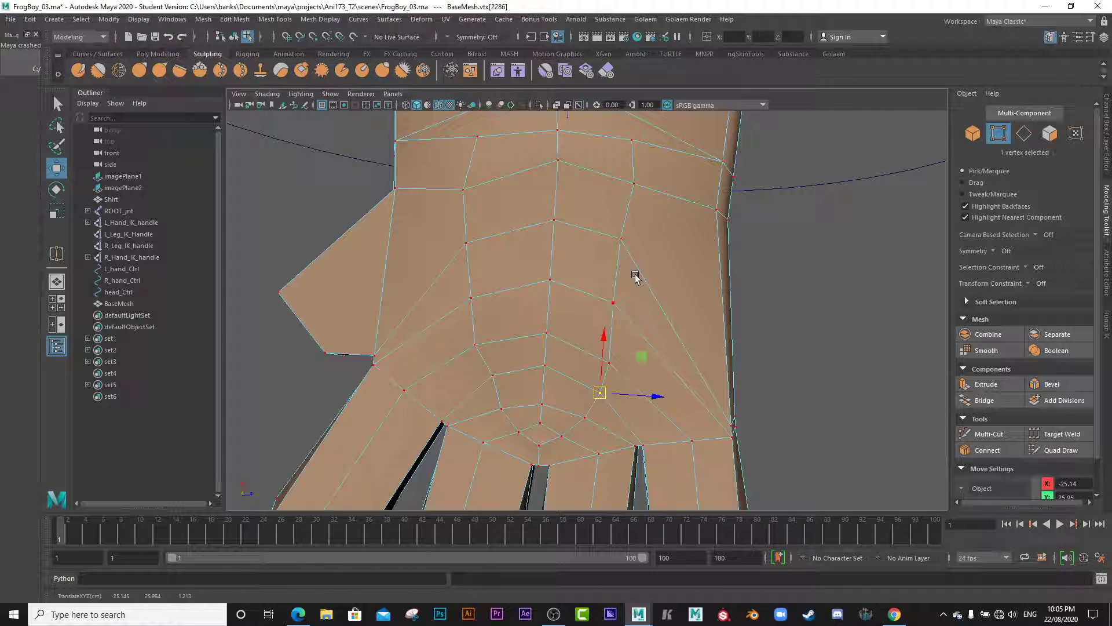
- Spread the little-finger-side column of vertices farther outward and down, placing its topmost one nearest the hand's outer edge
click(620, 241)
drag(621, 243, 658, 256)
click(613, 302)
drag(613, 301, 654, 333)
click(610, 364)
drag(609, 364, 616, 402)
click(601, 396)
click(660, 257)
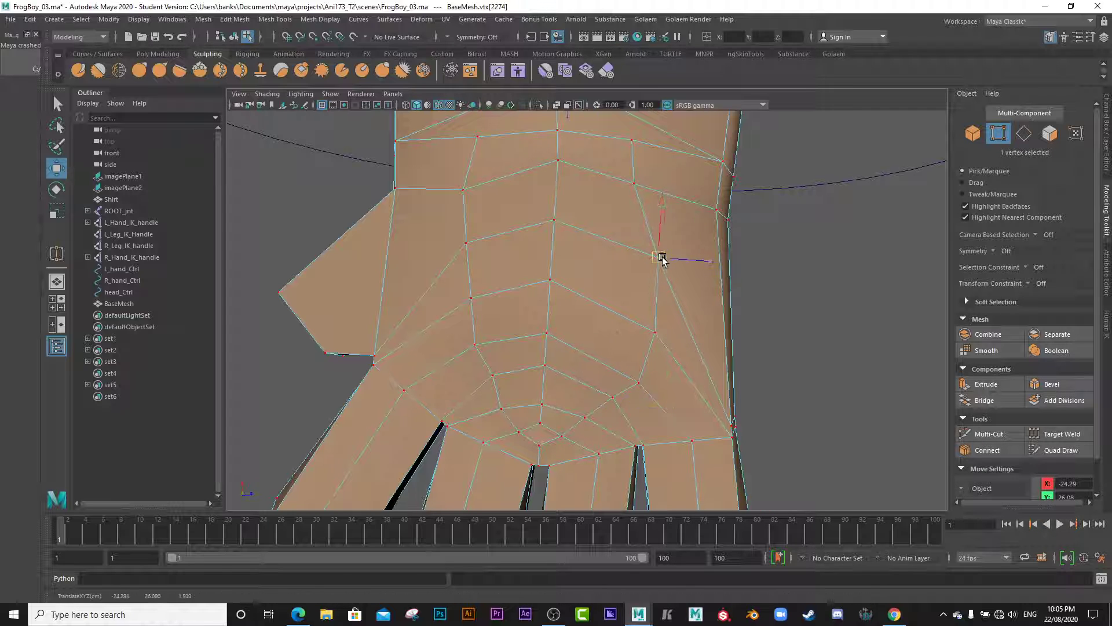
drag(660, 256, 676, 280)
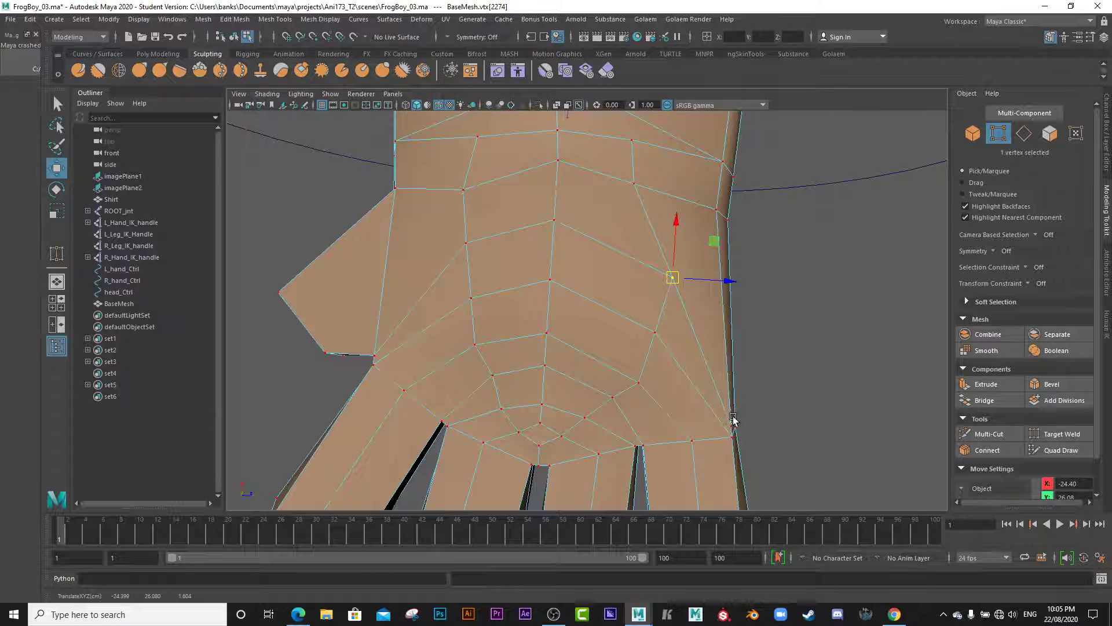
- Select the short edge at the little finger's outer base and move it up the side of the palm toward the wrist
alt+drag(707, 400, 713, 385)
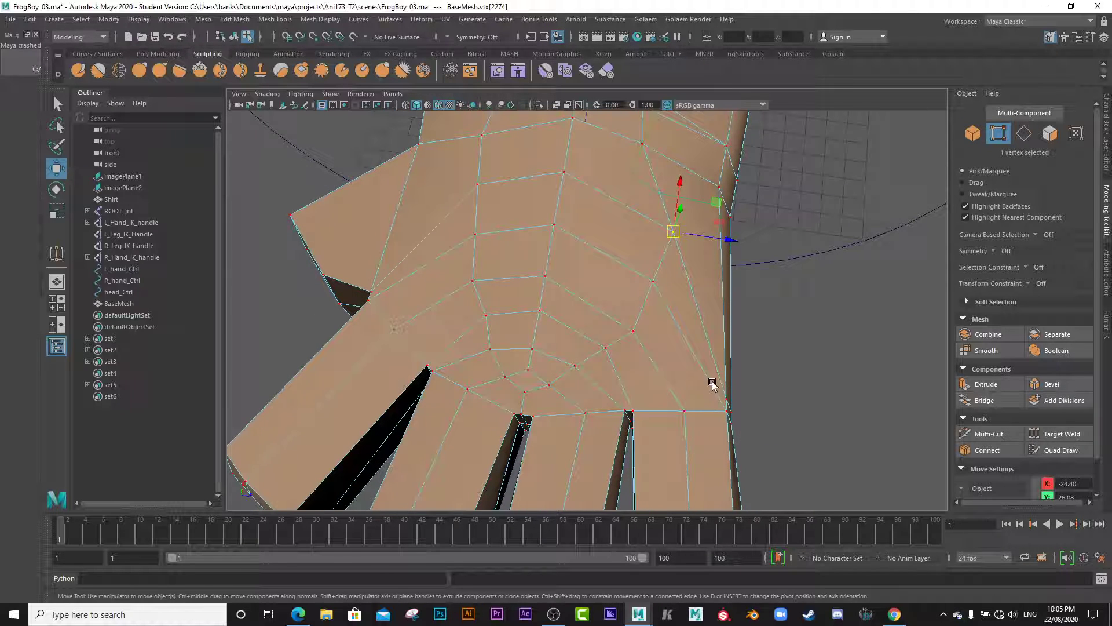
right_drag(734, 405, 733, 259)
click(737, 406)
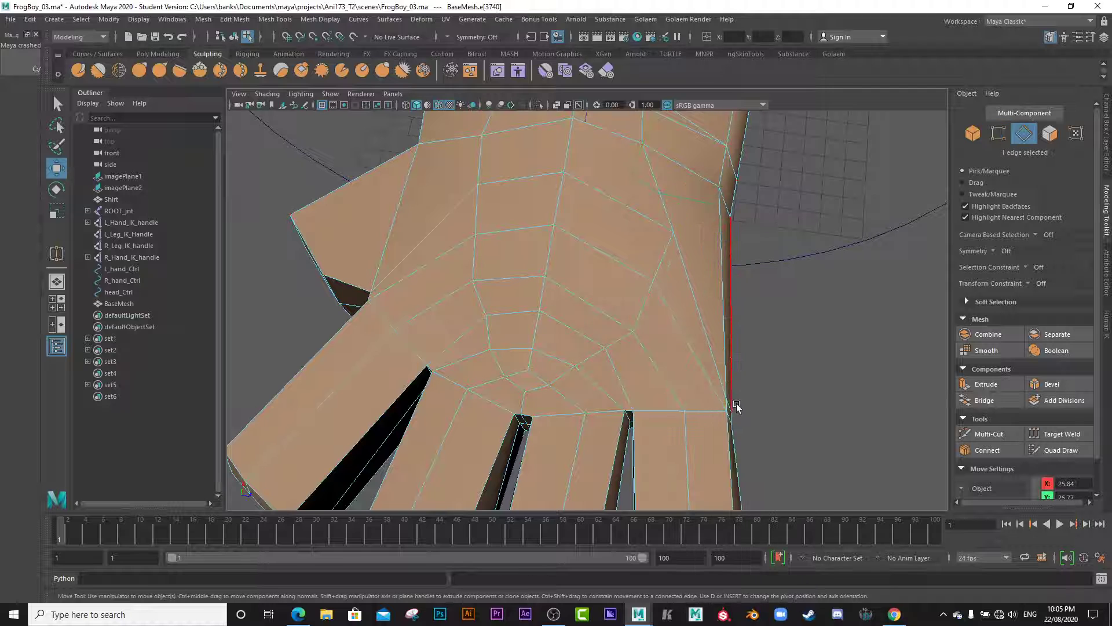
click(728, 403)
alt+drag(724, 408, 722, 439)
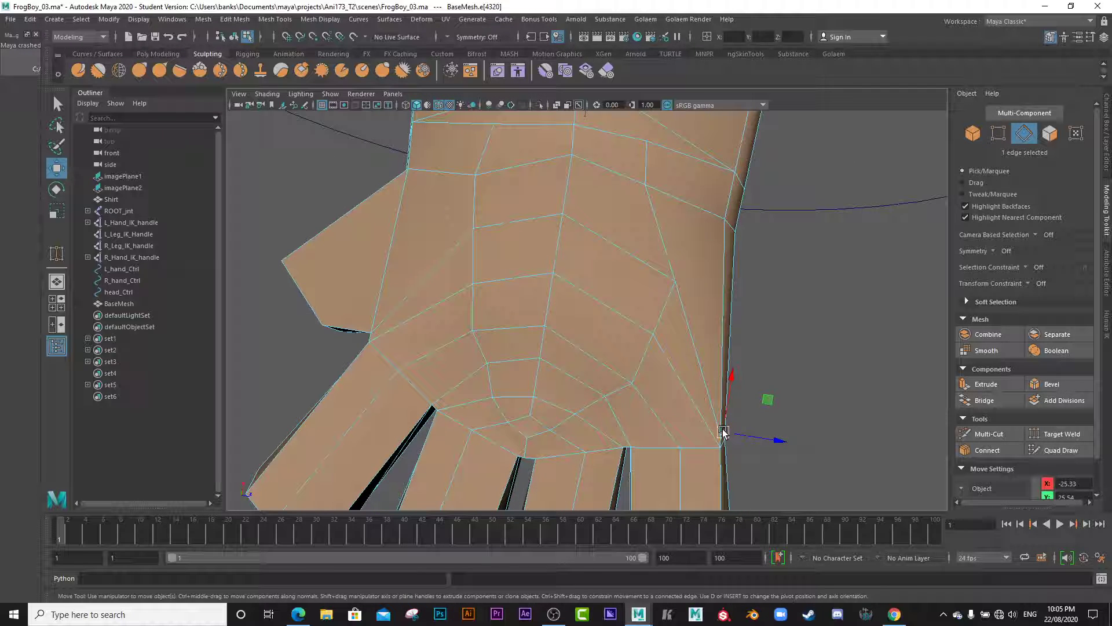
drag(723, 432, 732, 347)
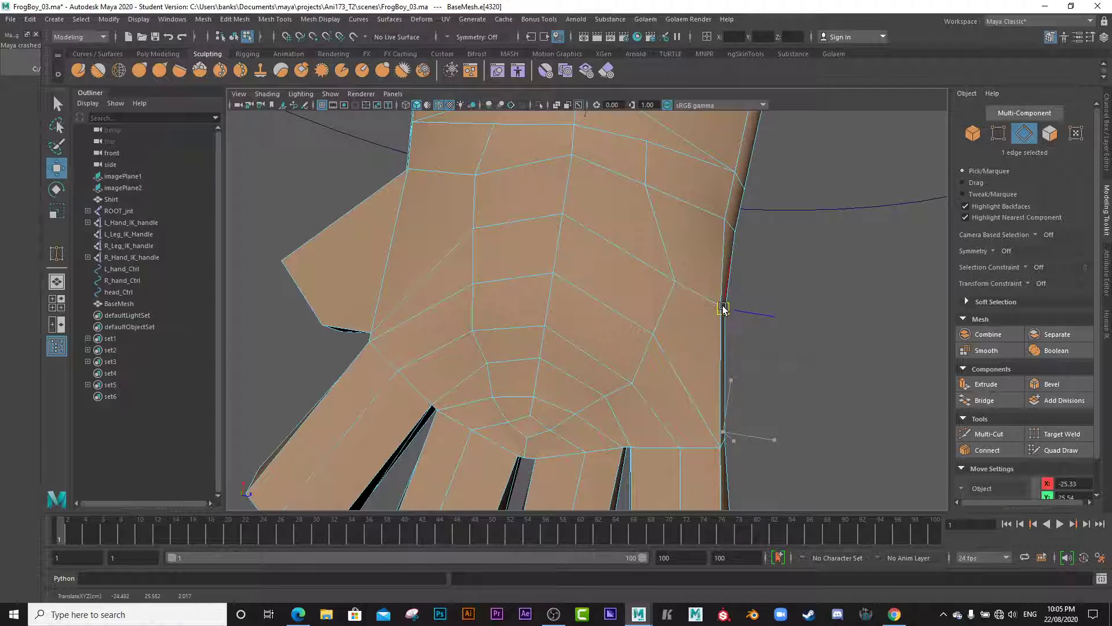
drag(724, 309, 724, 309)
mouse_move(683, 337)
alt+mouse_down()
mouse_move(688, 345)
mouse_move(666, 350)
mouse_move(676, 338)
alt+mouse_up()
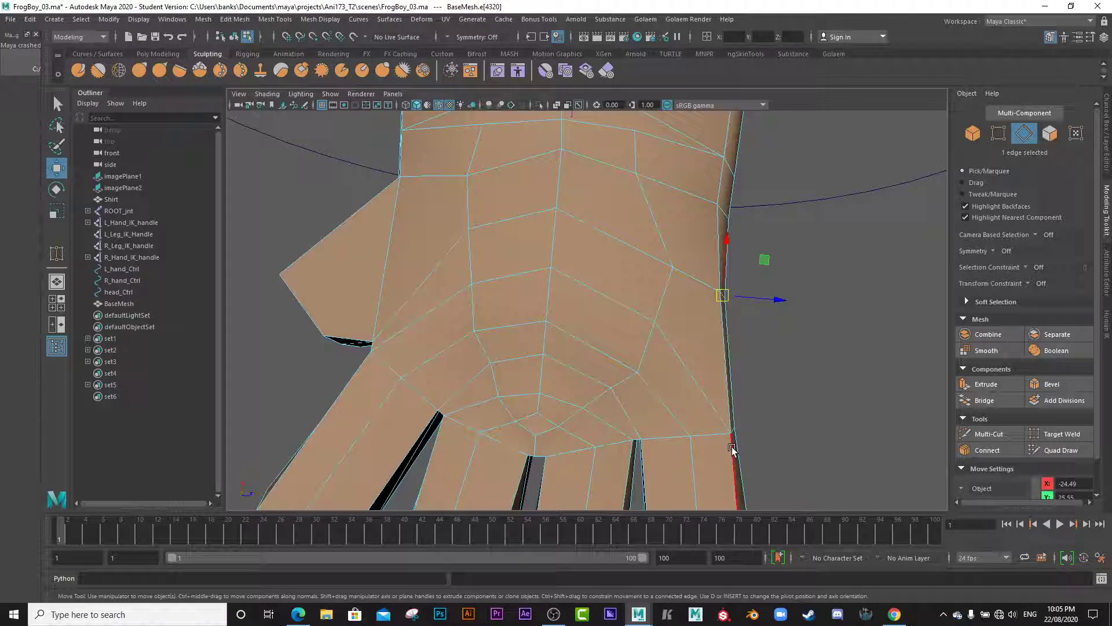
- Lengthen the four fingers by moving all their fingertip vertices together away from the palm
alt+drag(676, 380, 623, 355)
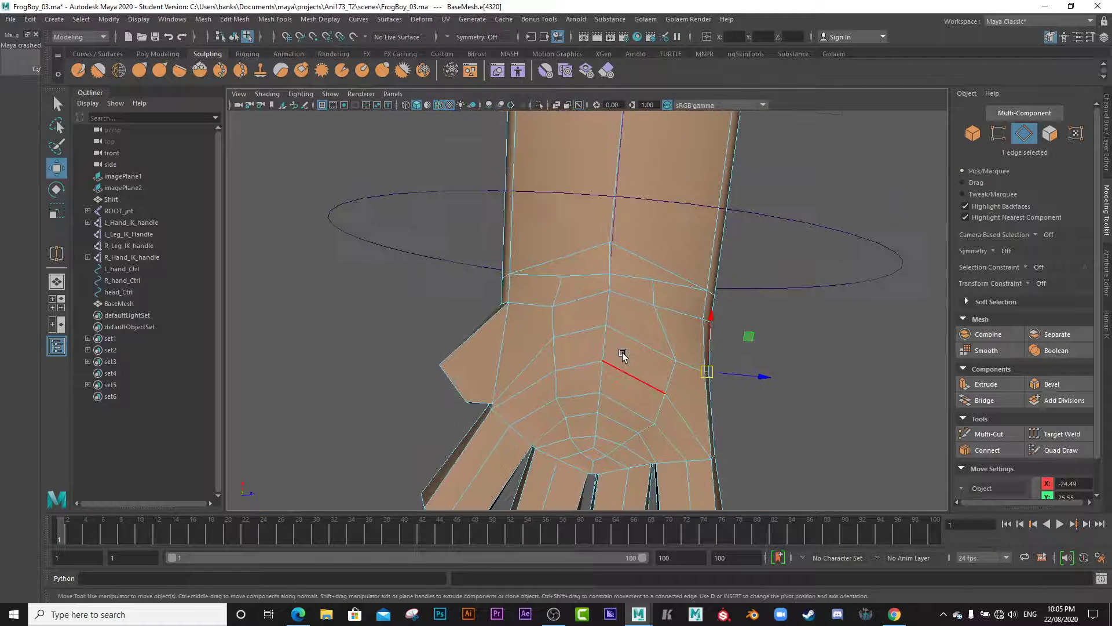
alt+drag(601, 273, 534, 354)
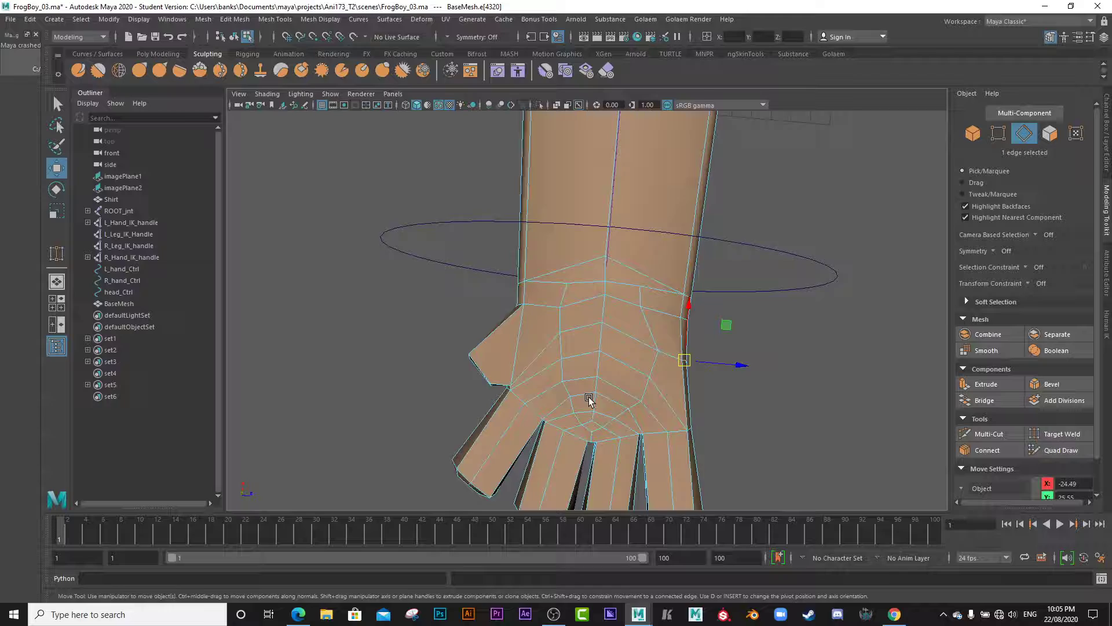
alt+drag(588, 397, 446, 405)
alt+drag(537, 340, 496, 347)
right_drag(524, 288, 475, 228)
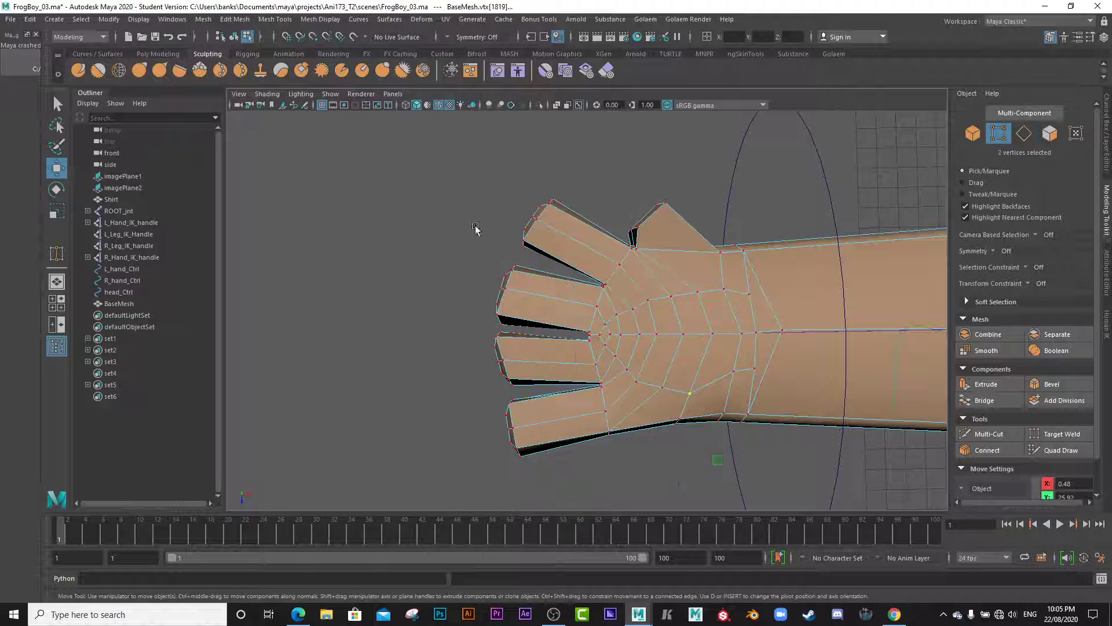
drag(427, 144, 568, 509)
drag(523, 334, 448, 329)
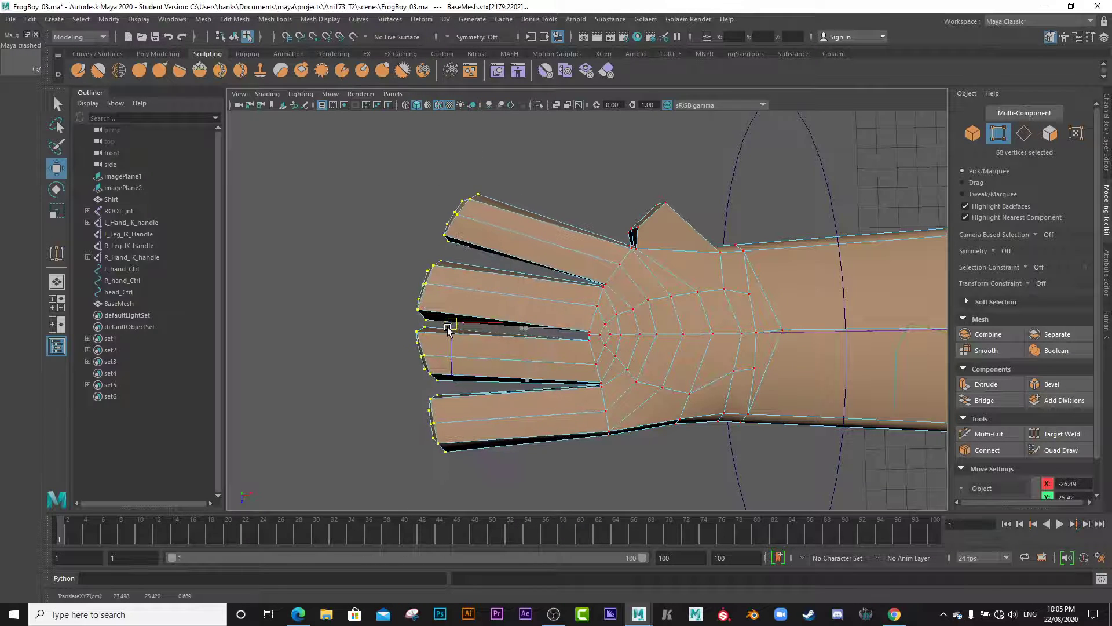
- Cut edge loops across the two fingers nearest the thumb with Multi-Cut and turn on the smooth mesh preview
click(987, 434)
click(510, 283)
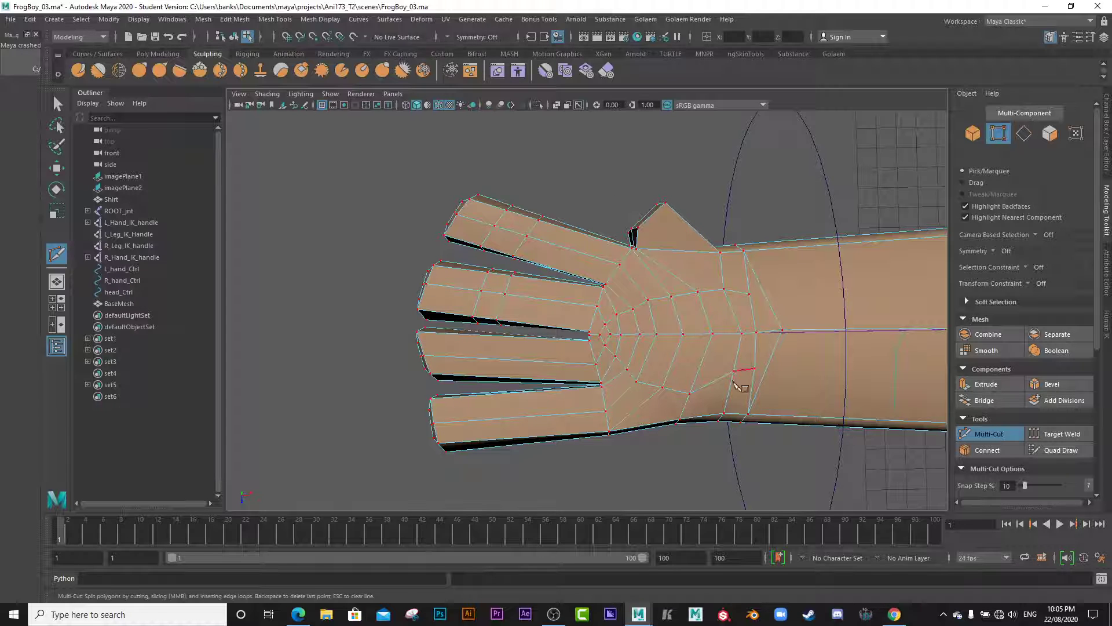
key(3)
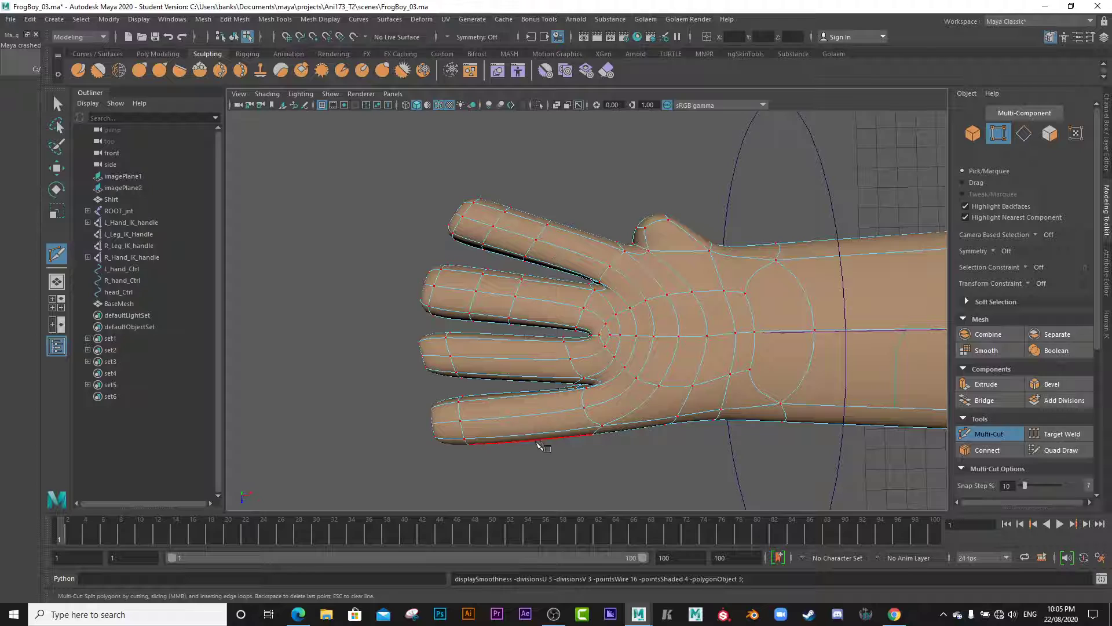
- Examine the smoothed hand and forearm, and compare them with the topology of the character's opposite hand
alt+middle_drag(645, 436, 558, 409)
alt+right_drag(558, 410, 514, 405)
alt+middle_drag(514, 405, 553, 414)
alt+drag(554, 413, 618, 436)
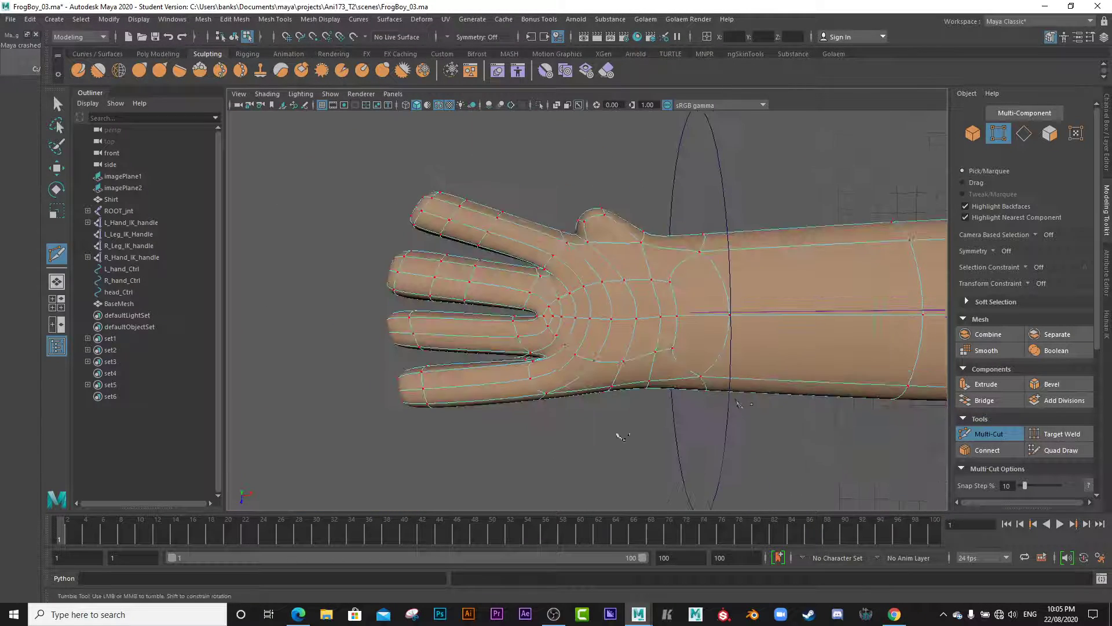
alt+right_drag(617, 436, 529, 288)
alt+middle_drag(529, 288, 405, 346)
alt+middle_drag(625, 362, 278, 333)
alt+right_drag(278, 334, 666, 415)
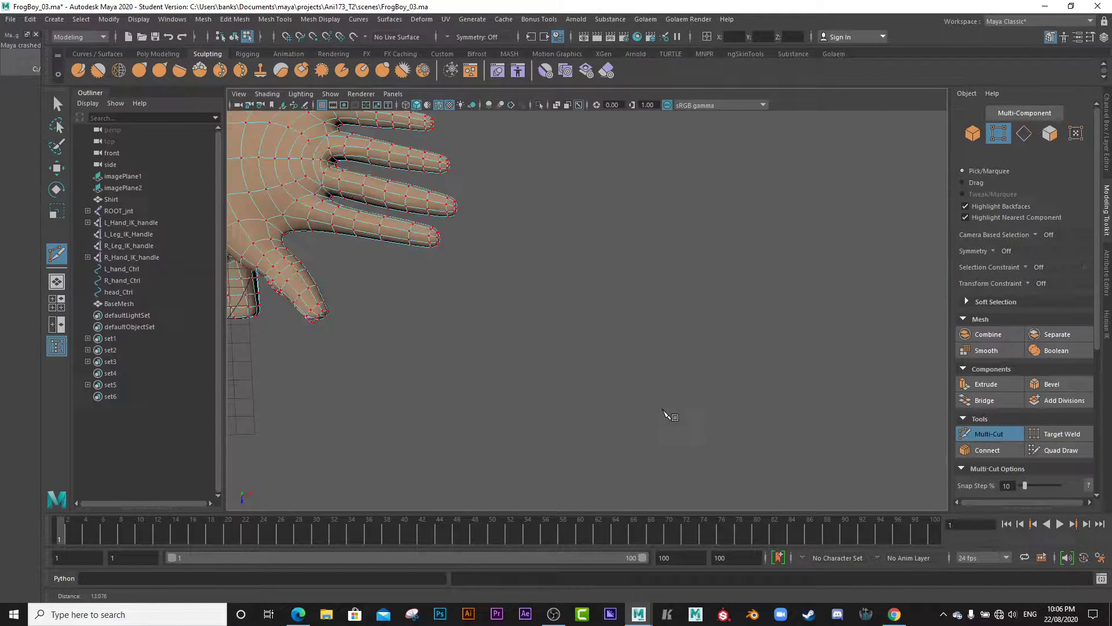